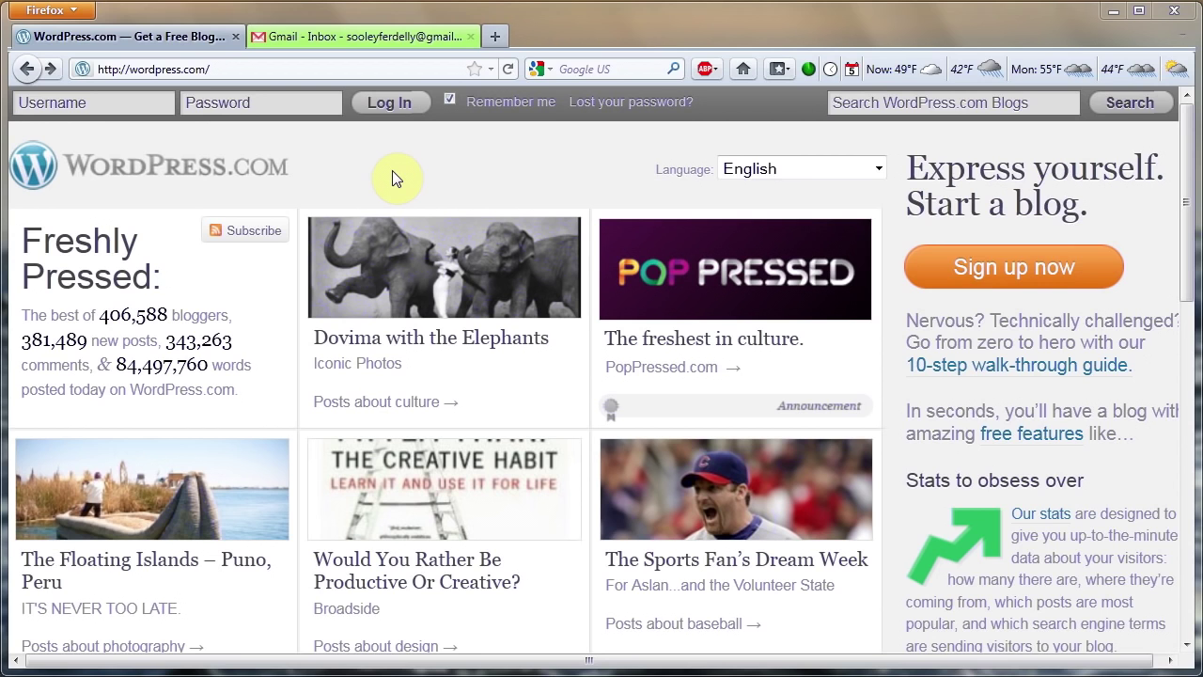
- Start a new blog at the free address tutorialyoutube.wordpress.com, declining the paid domain
left_click(1003, 274)
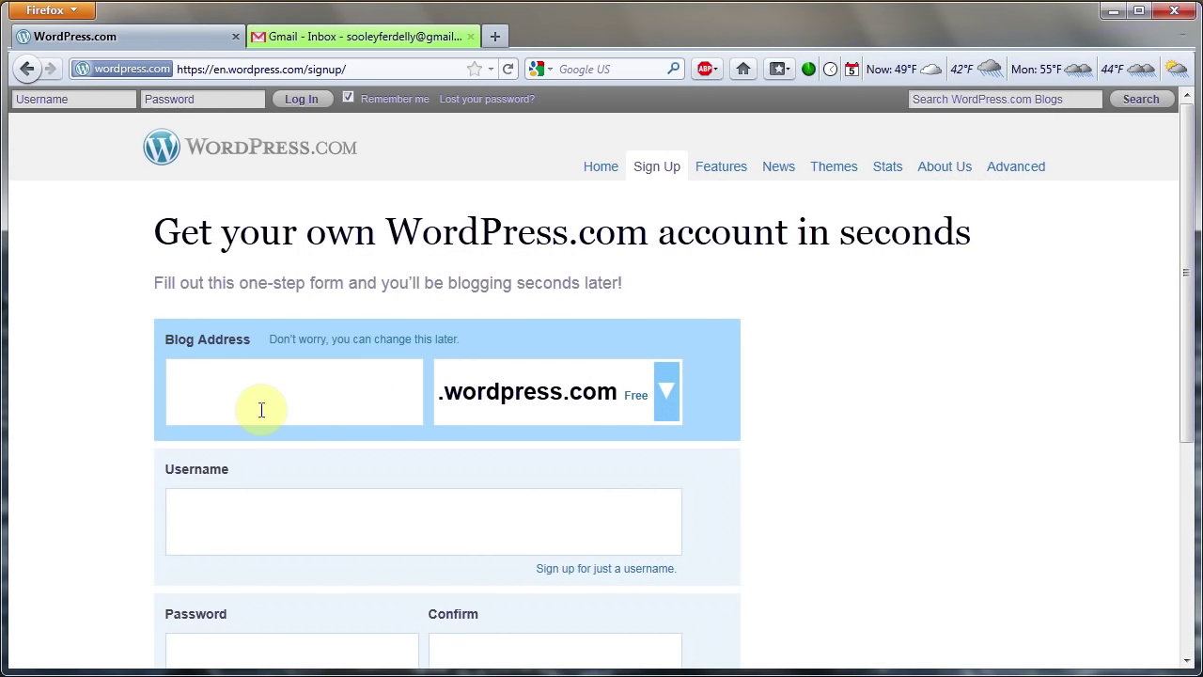
left_click(262, 400)
type("tutorialyoutube")
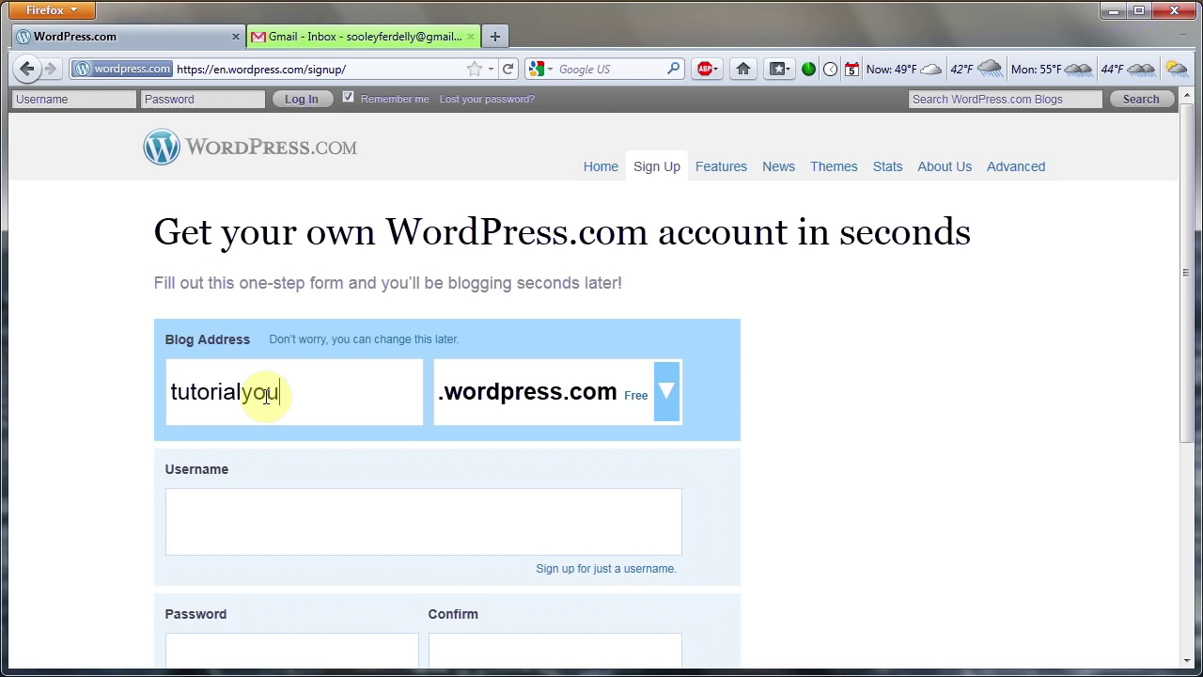
key("Tab")
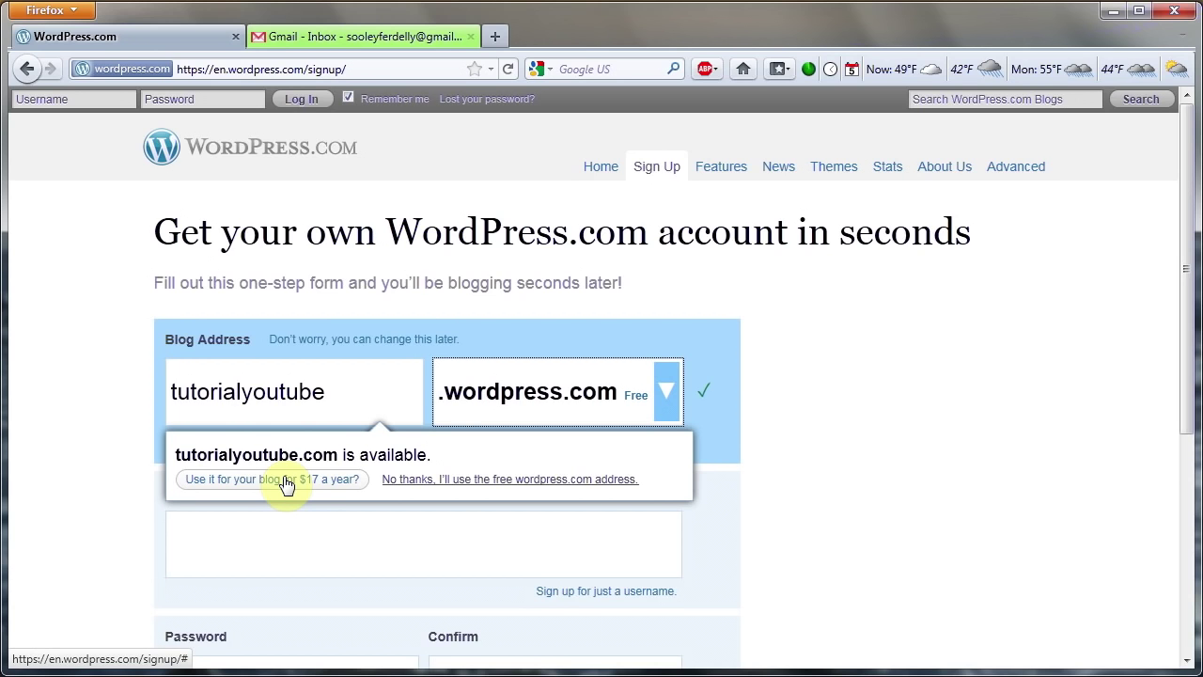
left_click(500, 479)
- Enter username tutorialyoutube, the account password and e-mail, and submit the signup form
left_click(264, 554)
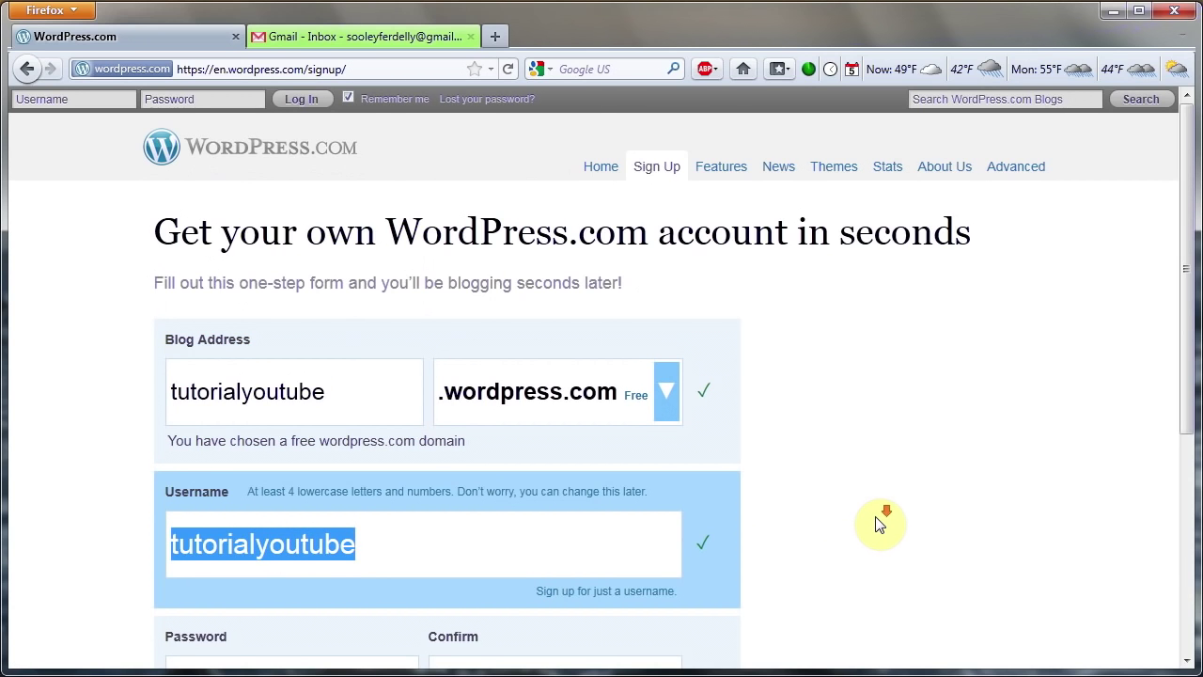
scroll(879, 523, "down", 2)
left_click(322, 285)
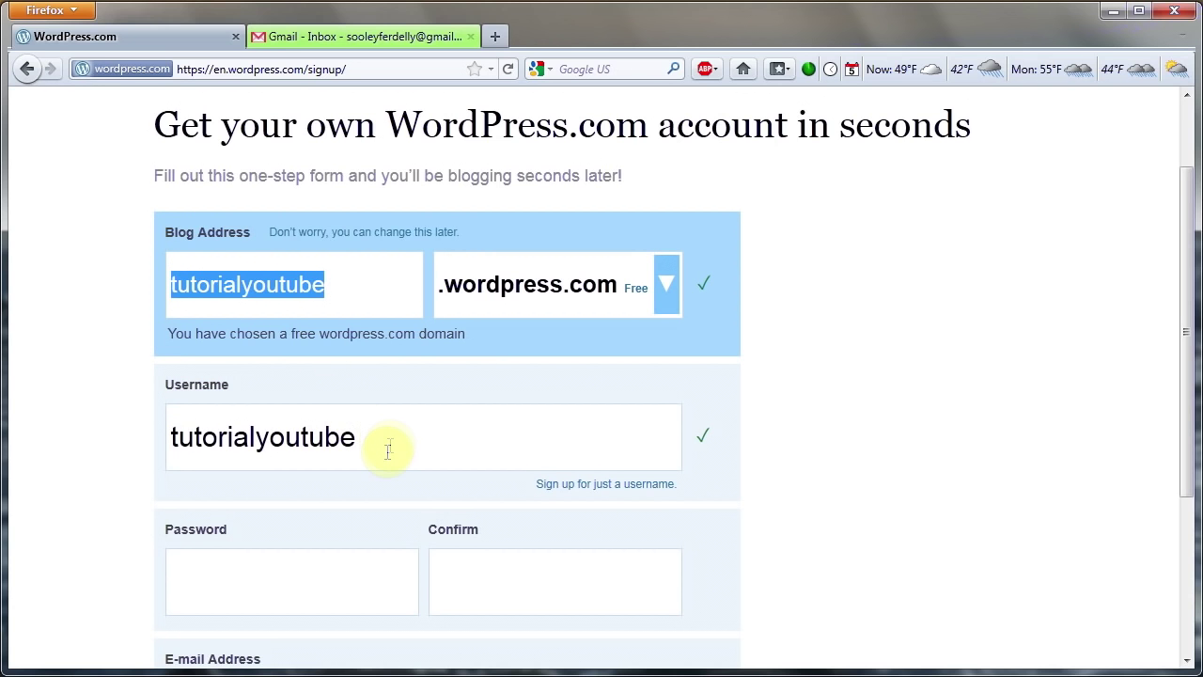
scroll(376, 449, "down", 2)
left_click(231, 487)
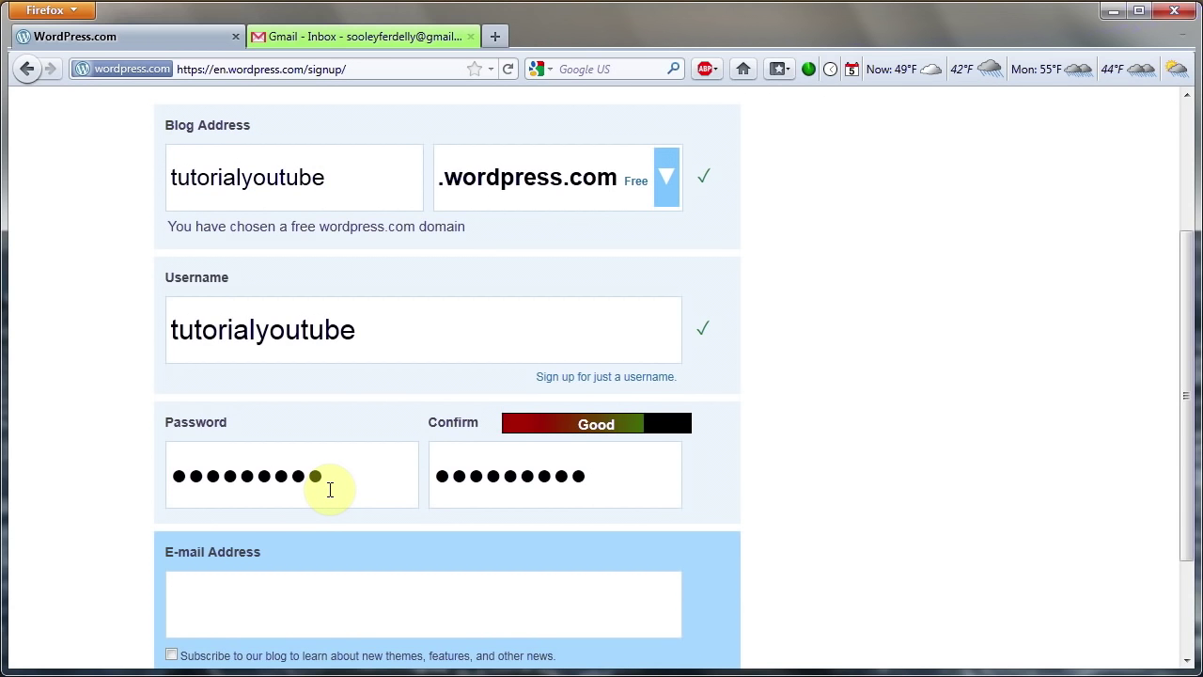
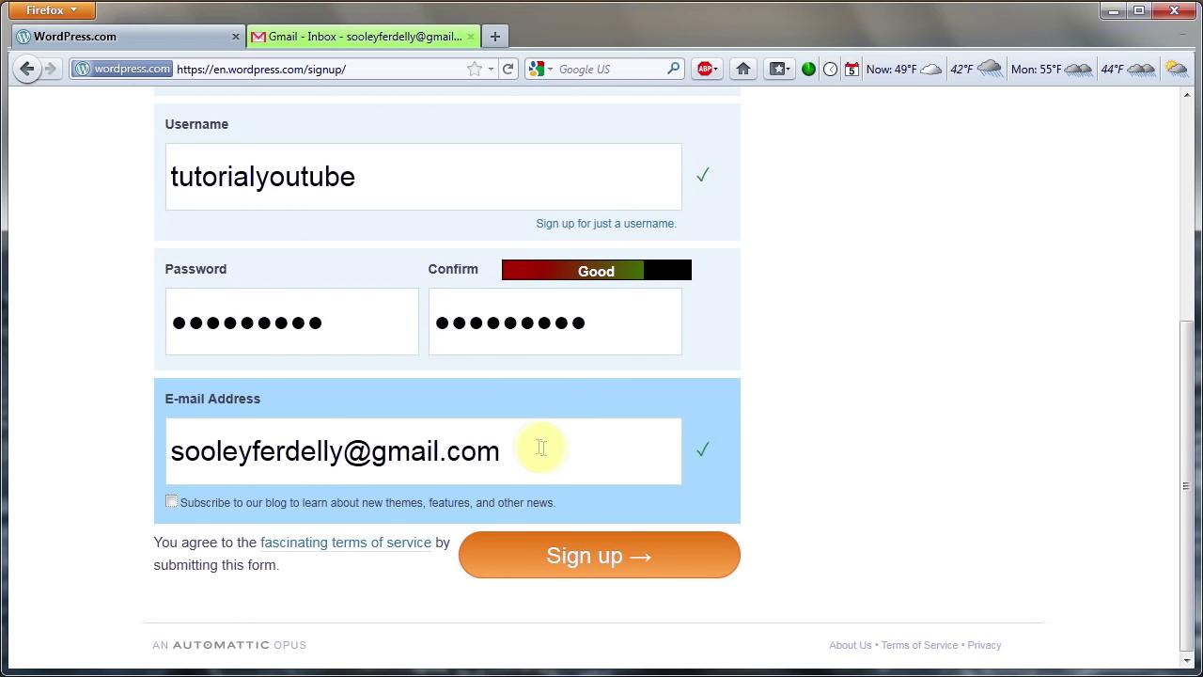
left_click(607, 566)
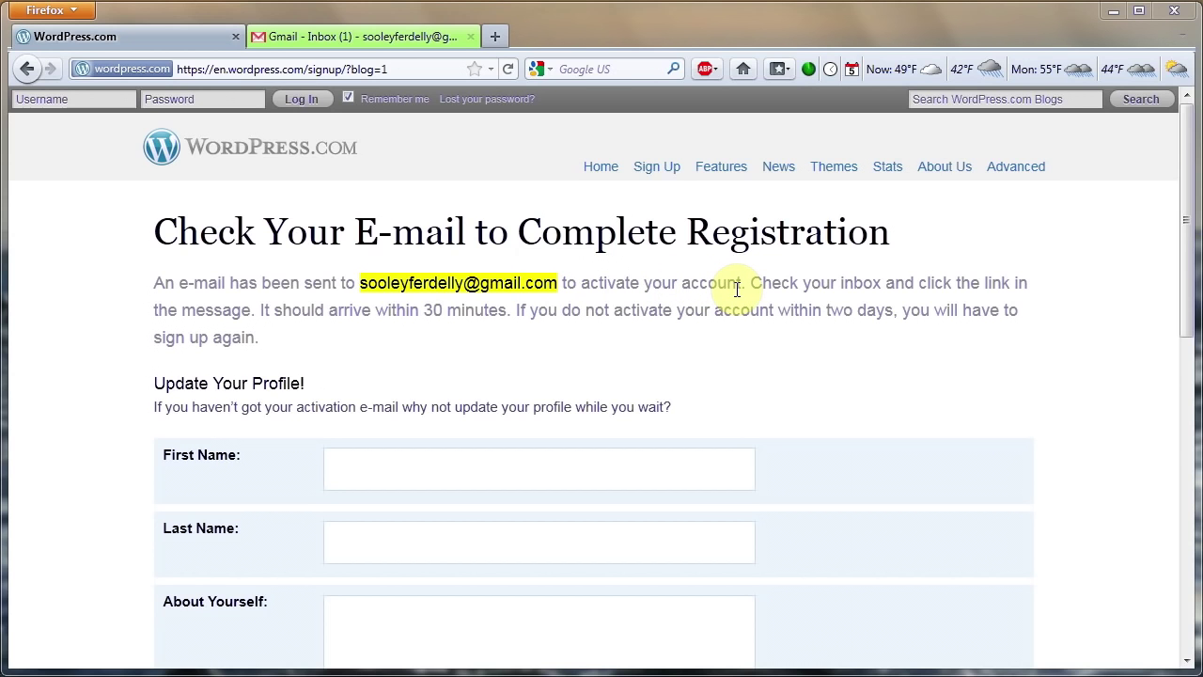
- Open the WordPress activation e-mail in Gmail and follow its link to activate tutorialyoutube
left_click(373, 38)
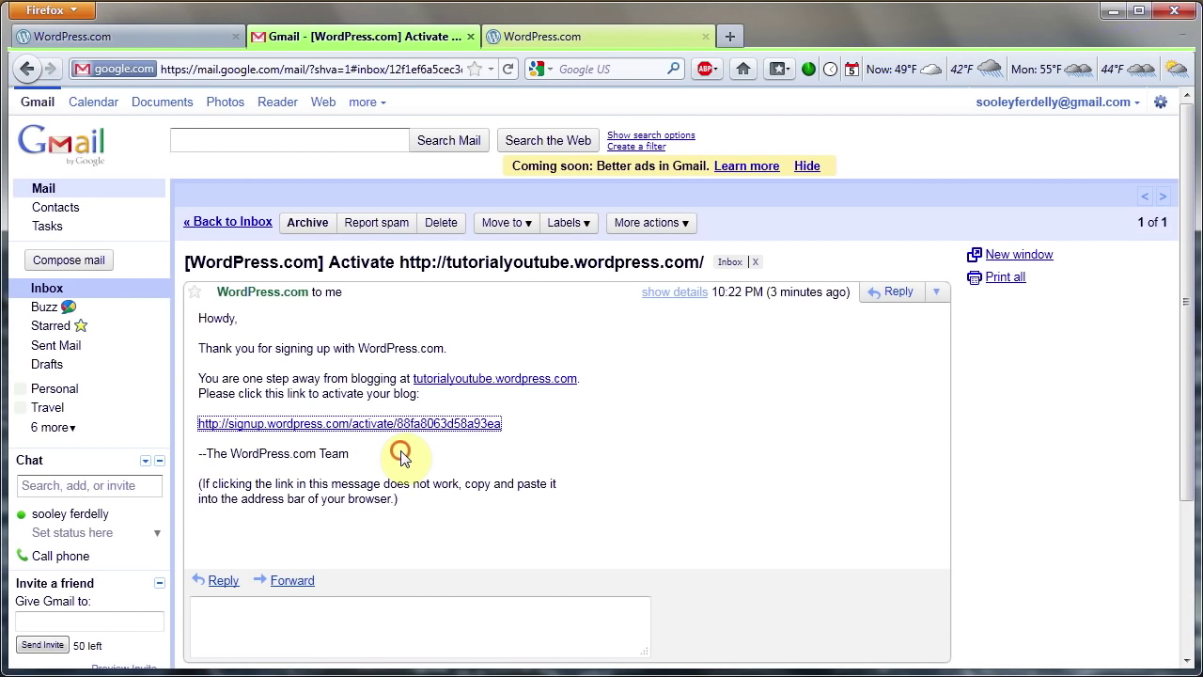
left_click(402, 456)
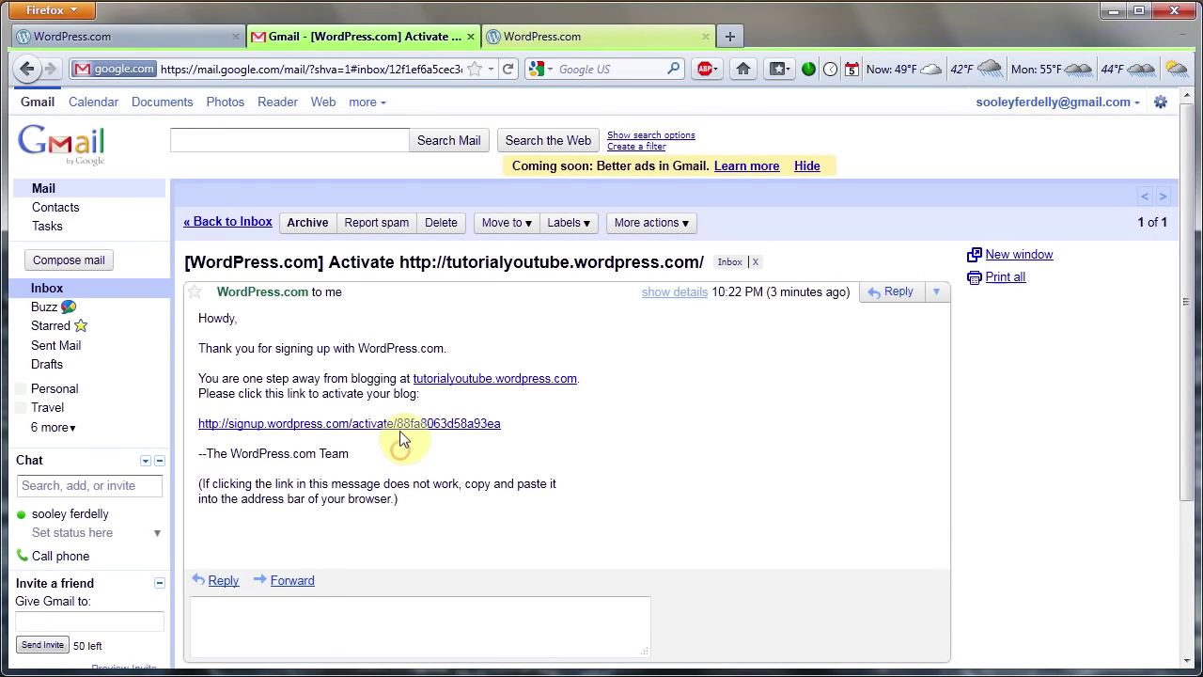
left_click(398, 423)
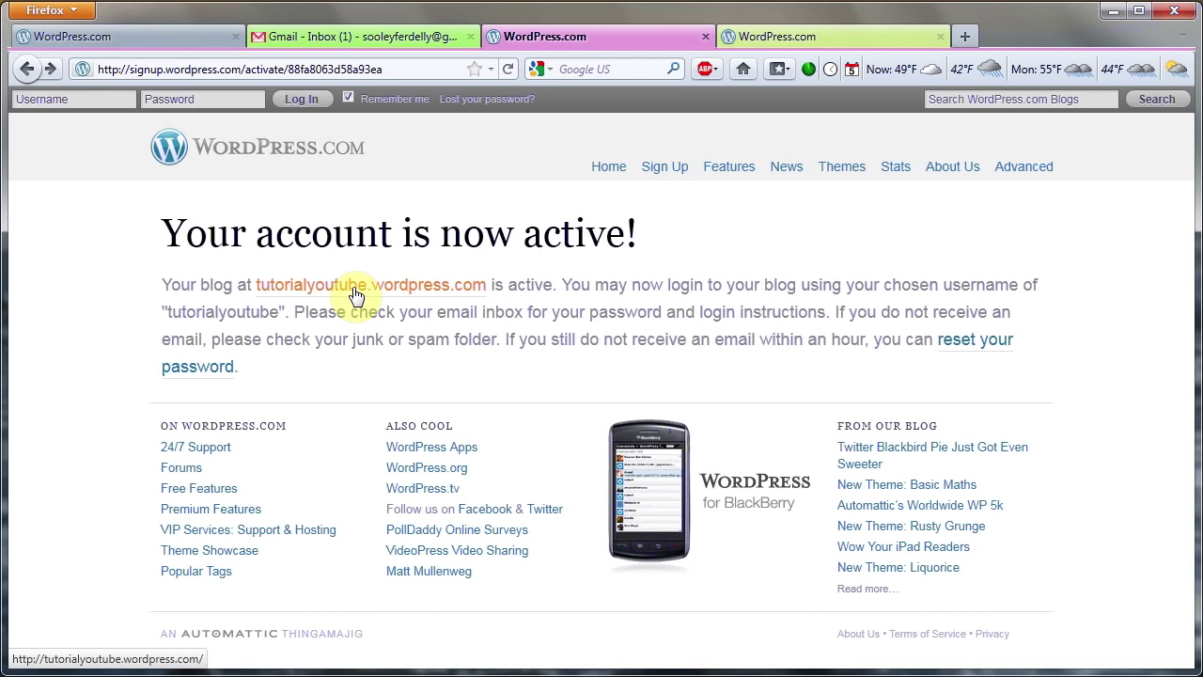
- Visit the tutorialyoutube blog and log in as tutorialyoutube from the Meta login link
left_click(355, 295)
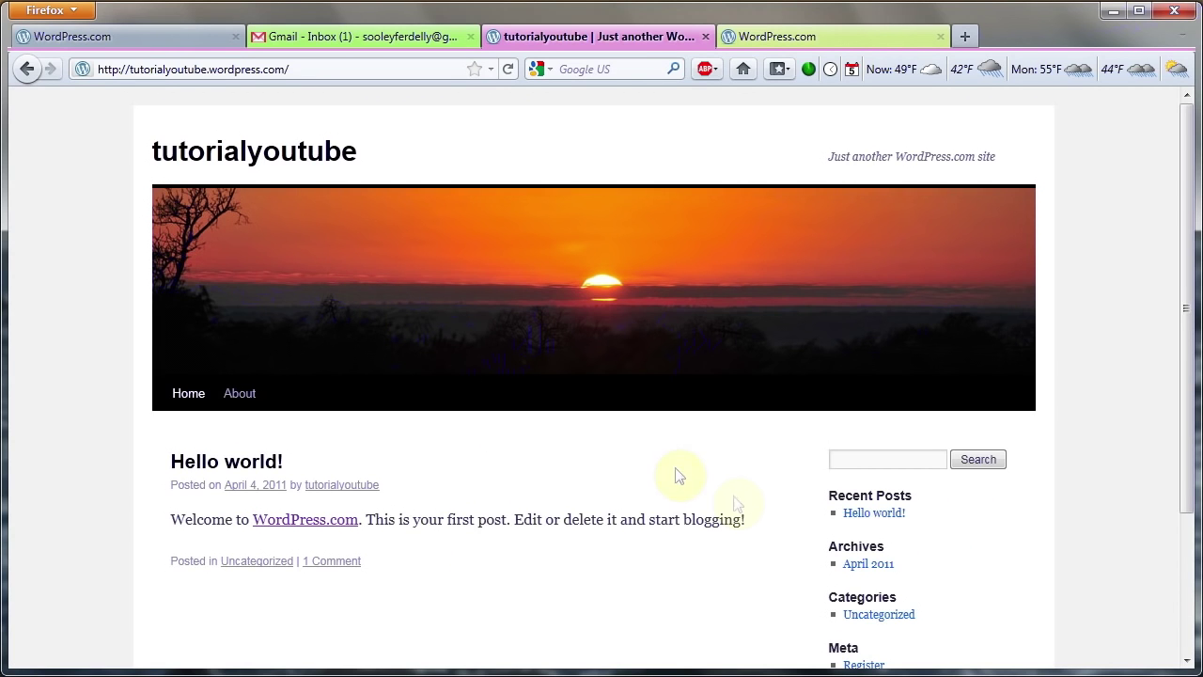
scroll(1048, 589, "down", 5)
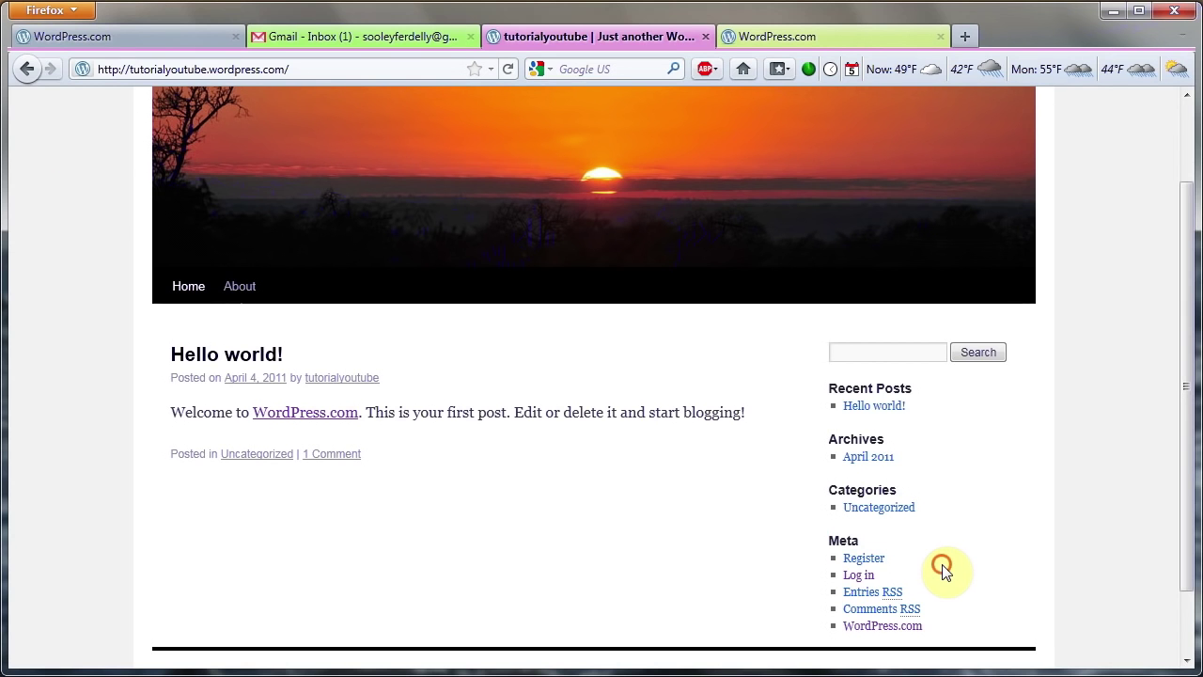
left_click(809, 497)
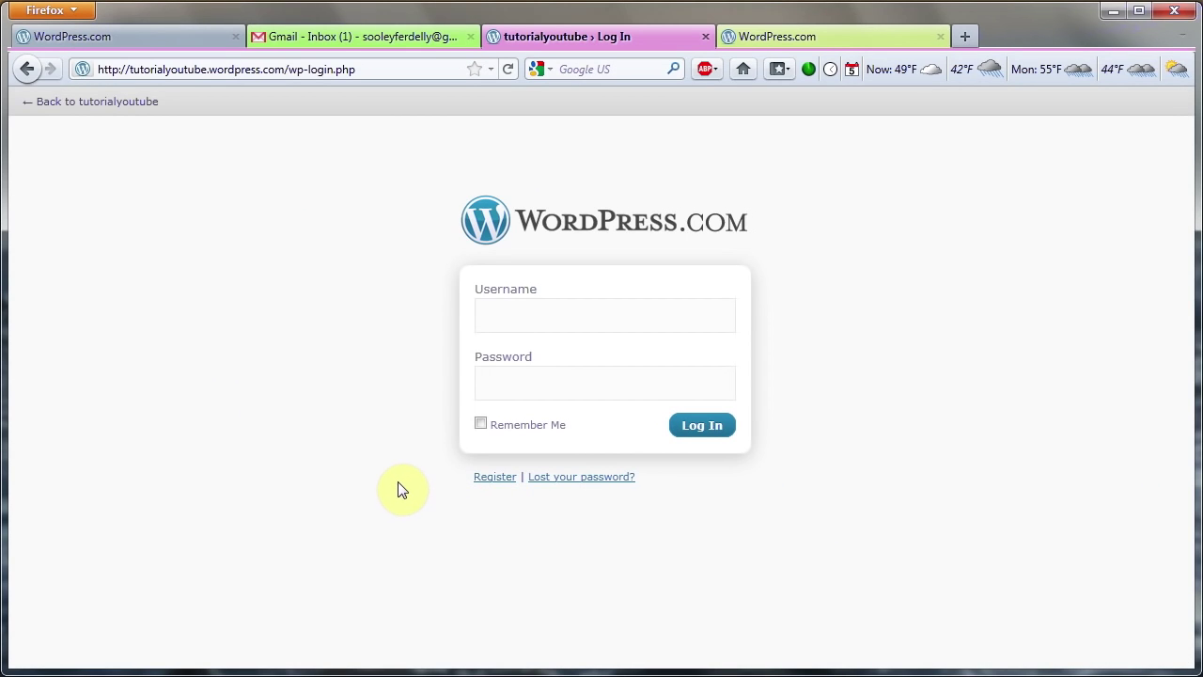
type("tut")
key("Down")
key("Tab")
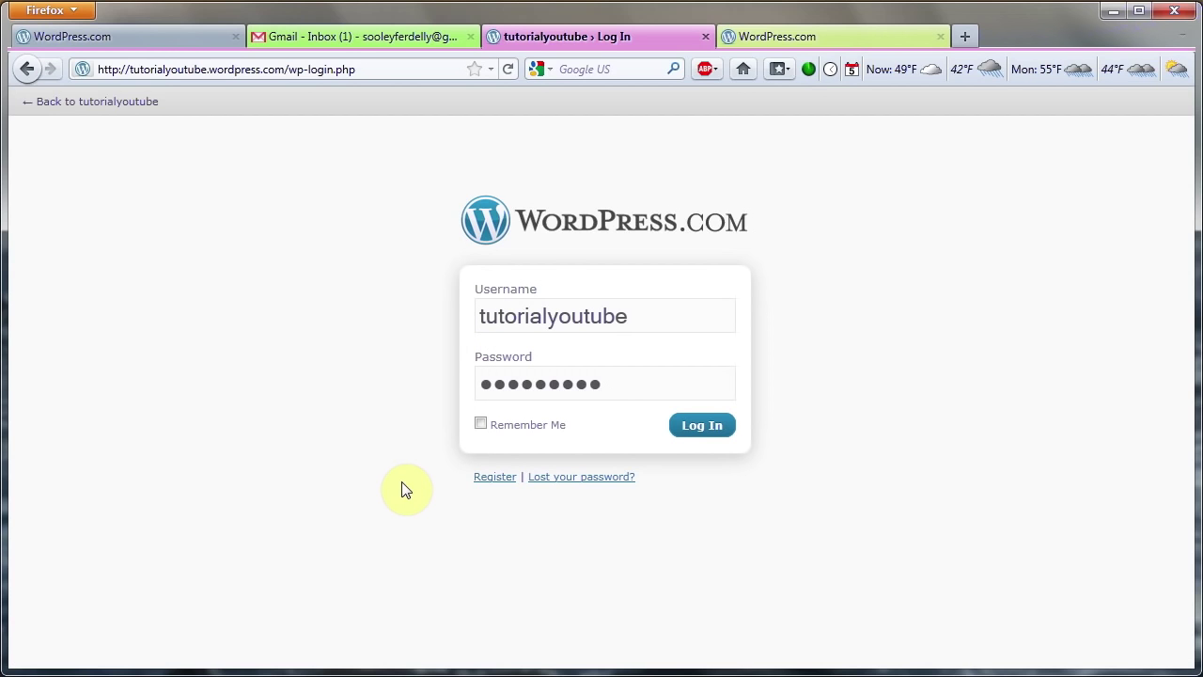
left_click(706, 432)
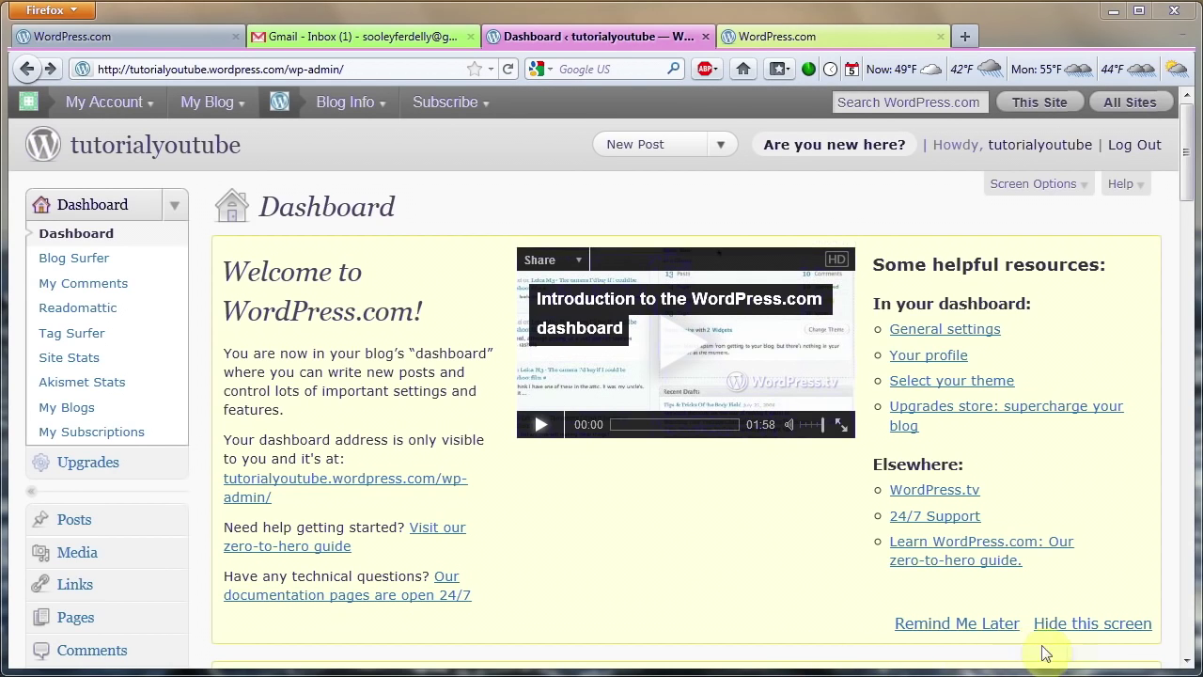
- Dismiss the Dashboard welcome panel and go to Appearance > Themes
left_click(1098, 632)
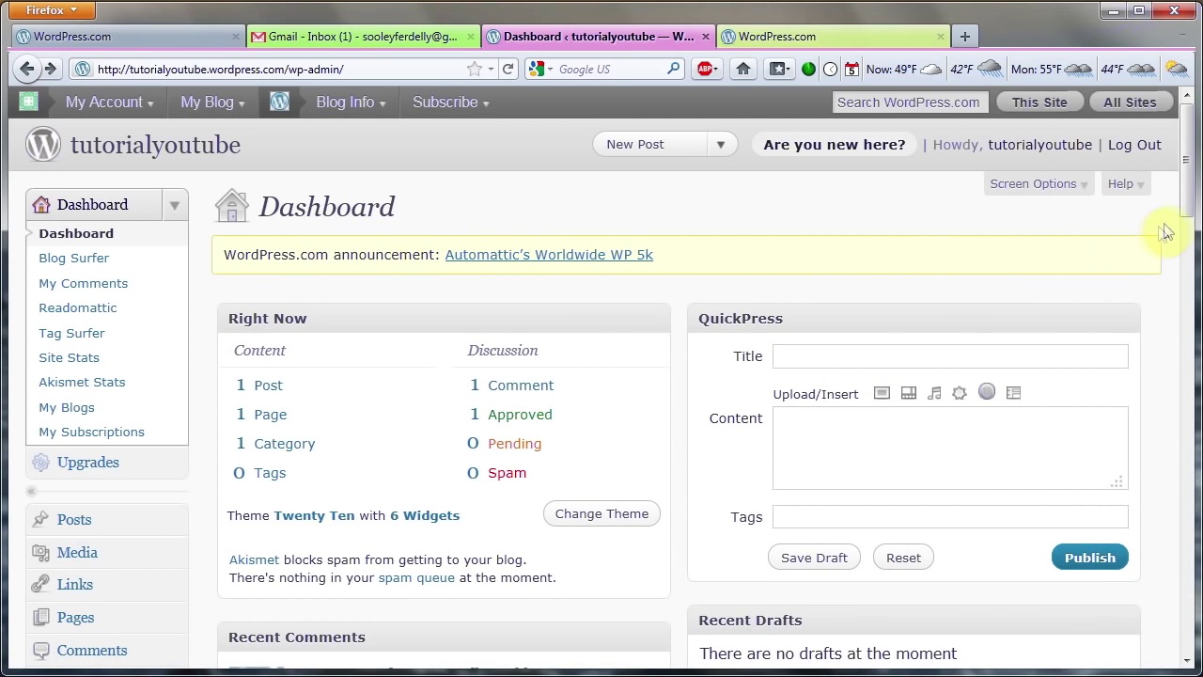
left_click_drag(1188, 215, 1193, 270)
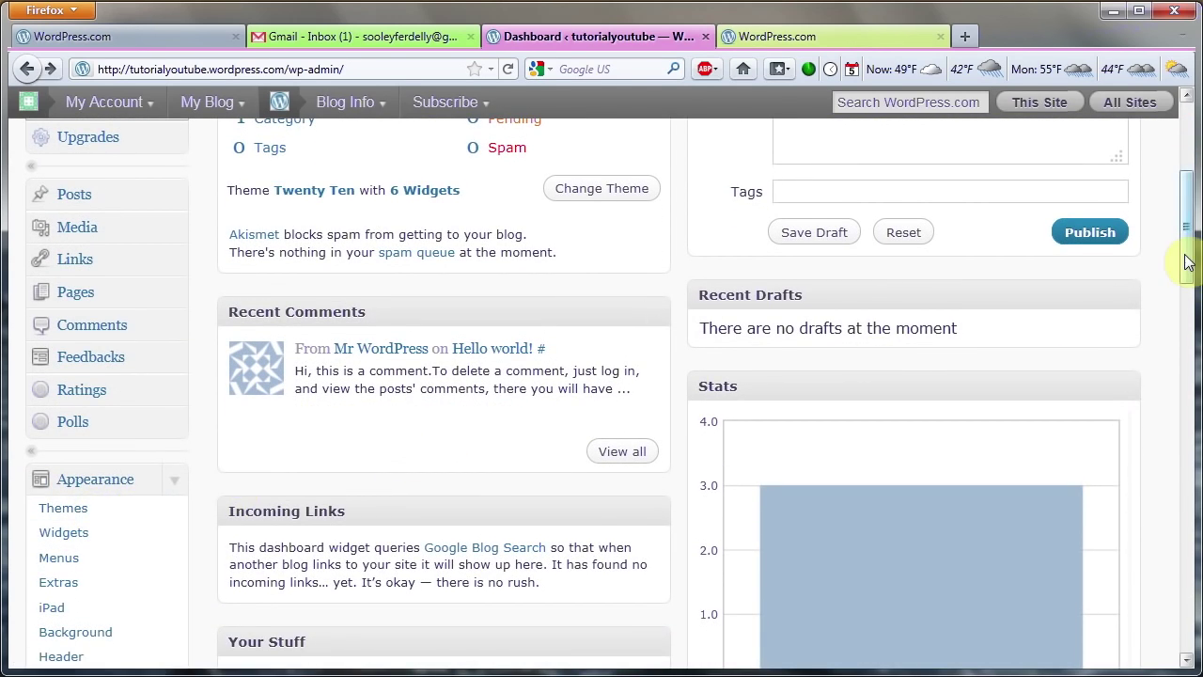
scroll(398, 451, "down", 3)
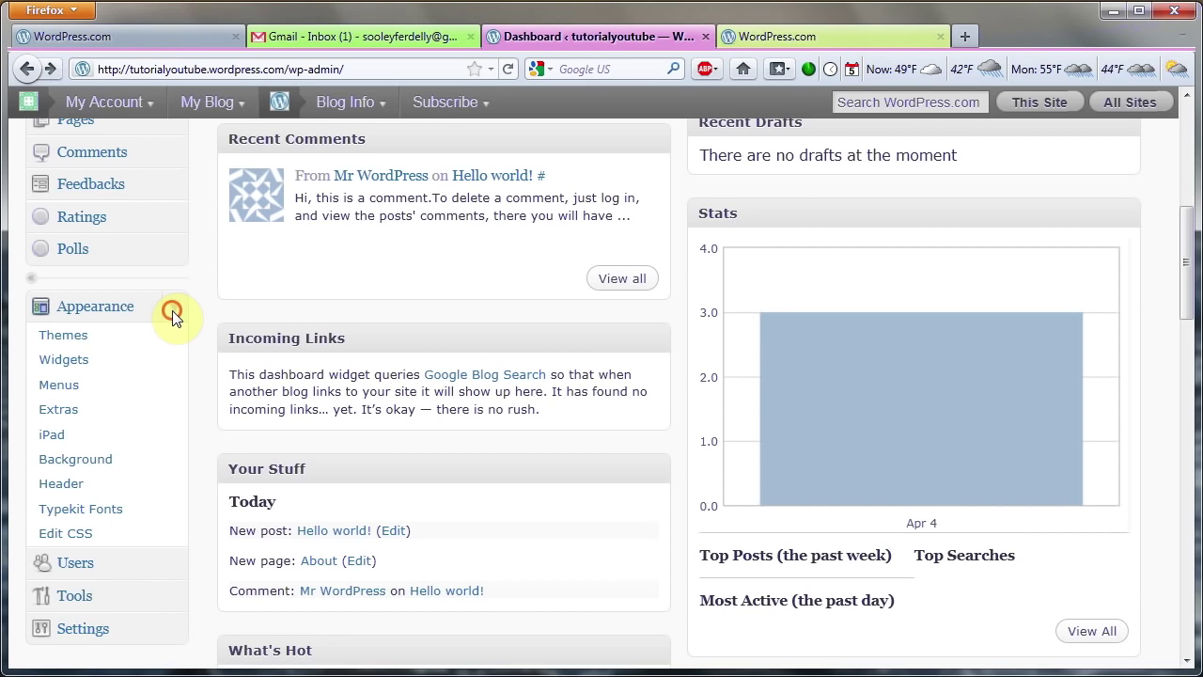
left_click(172, 311)
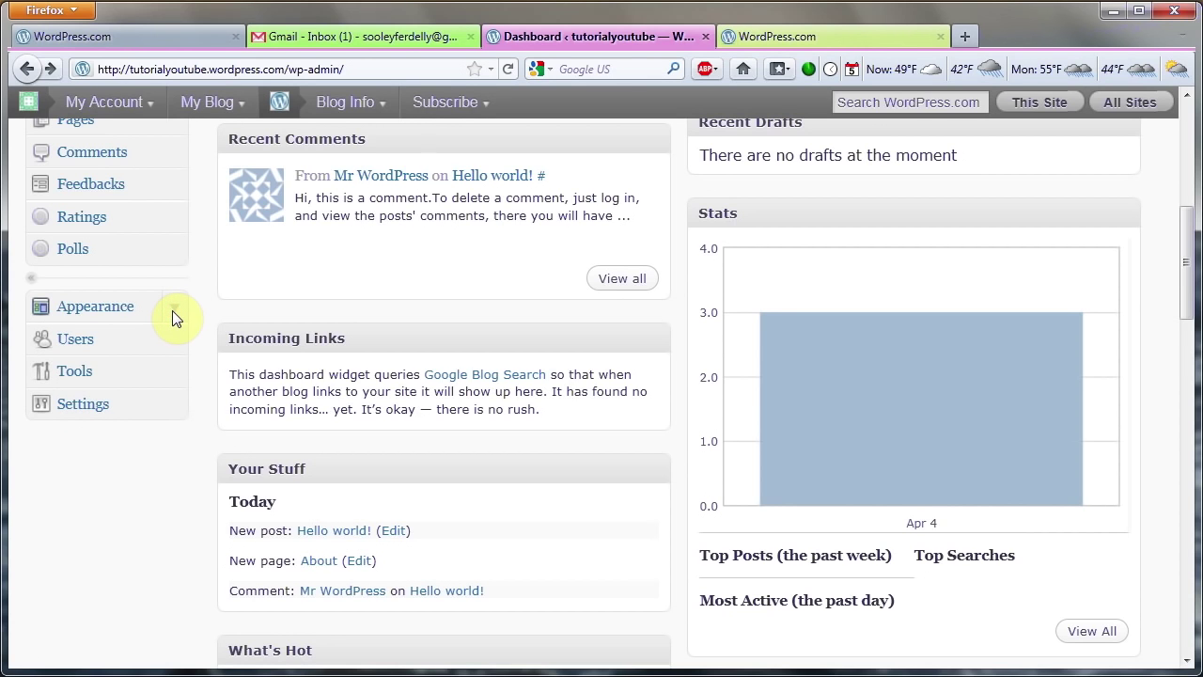
left_click(172, 311)
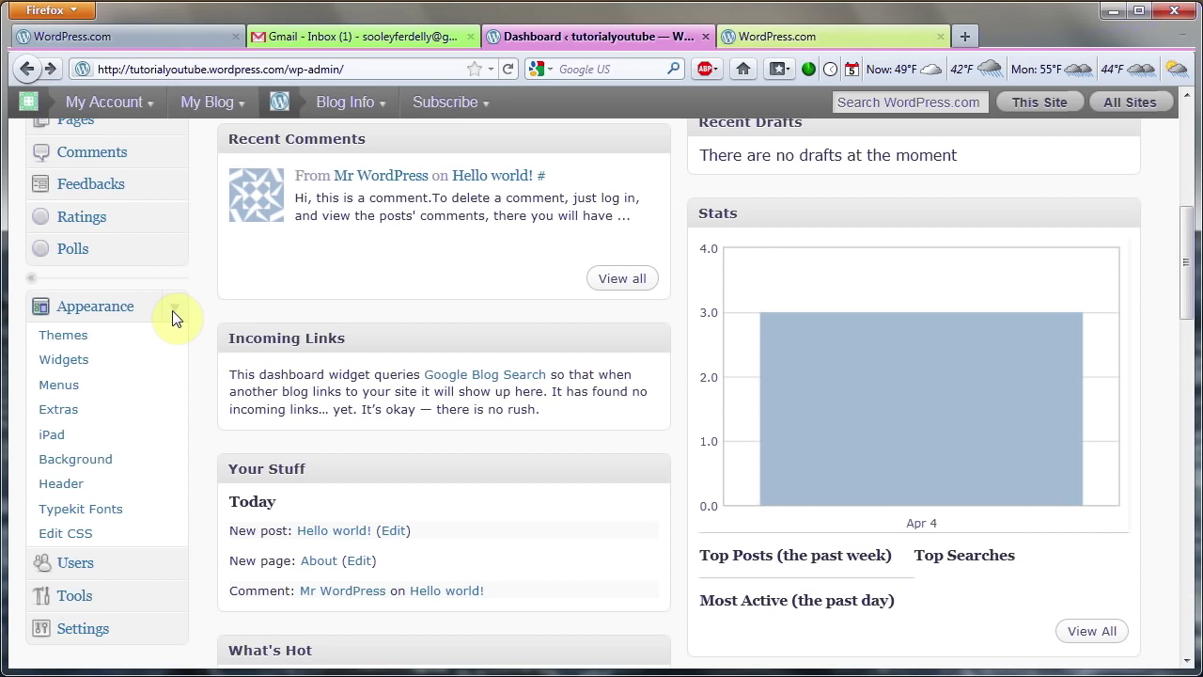
left_click(121, 337)
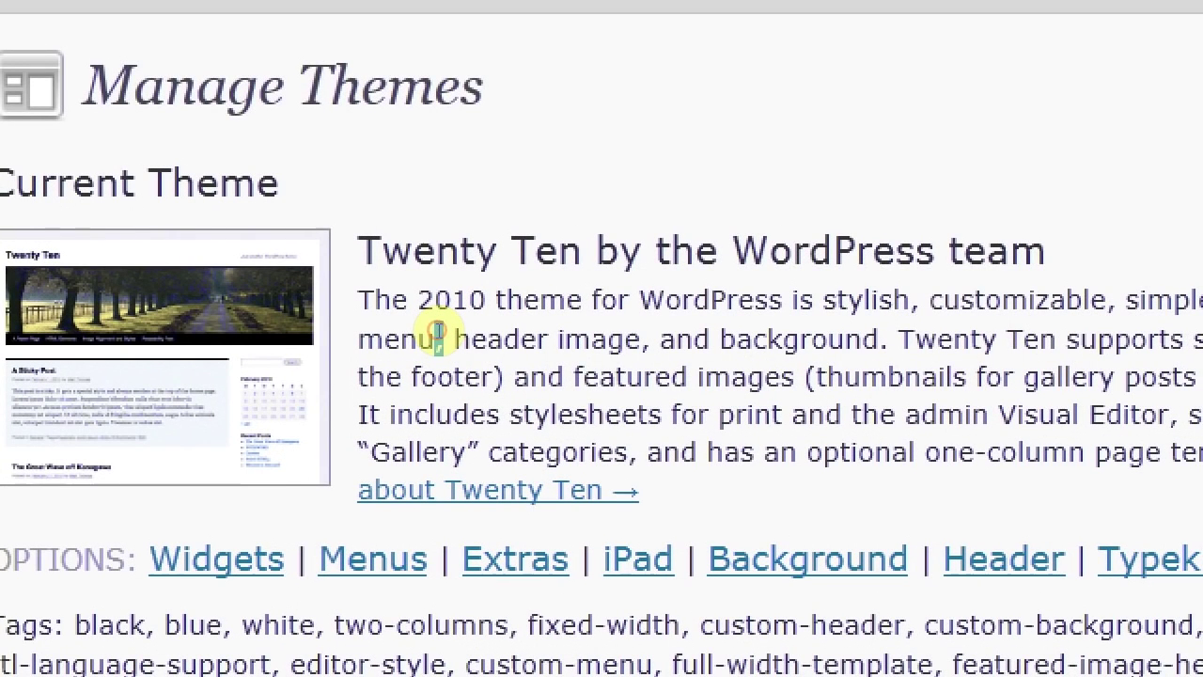
- Preview Greyzed from the Popular themes list, then activate it for the blog
left_click_drag(438, 334, 441, 334)
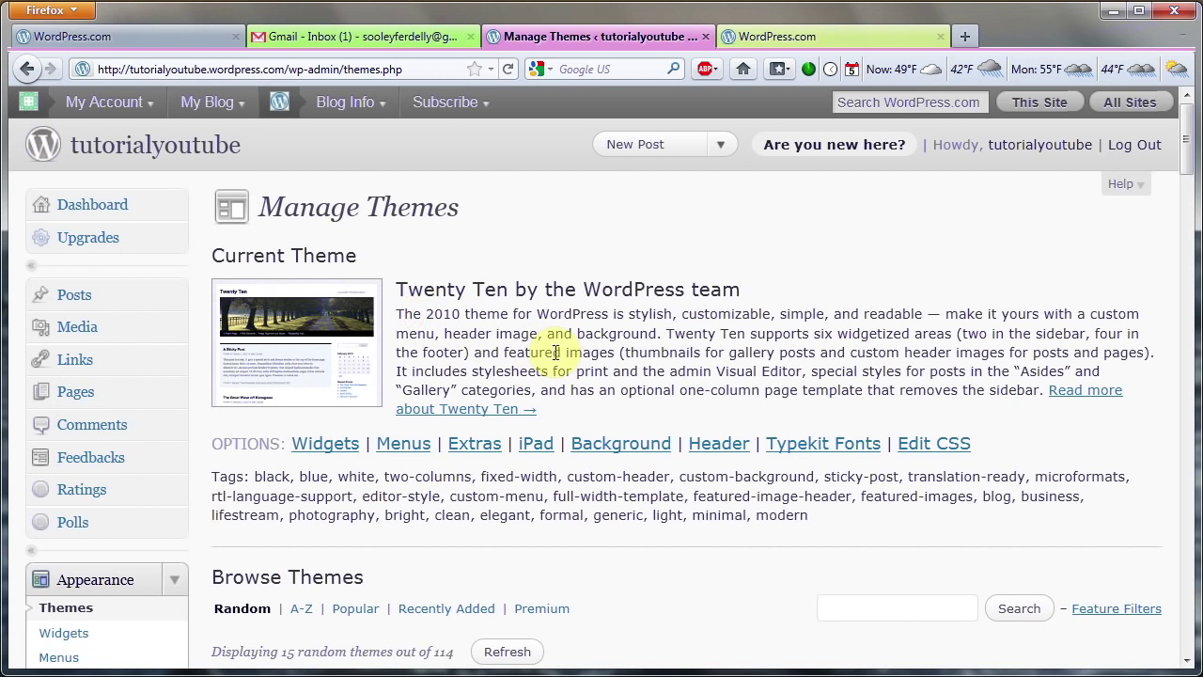
scroll(612, 475, "down", 5)
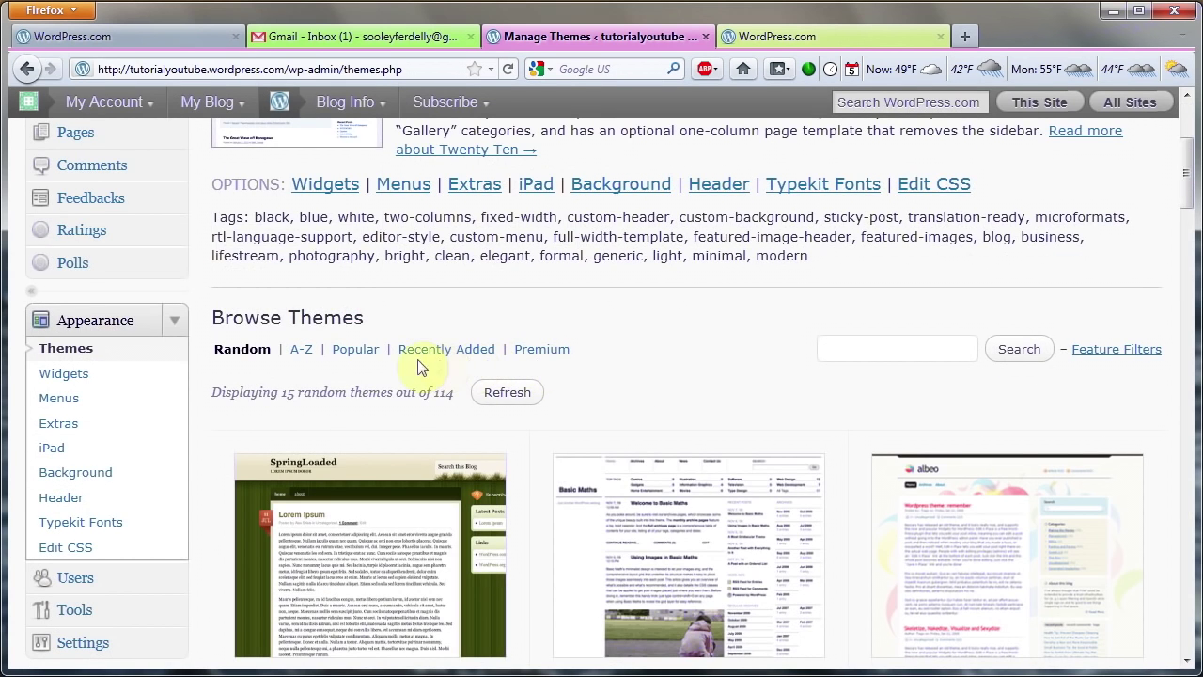
left_click(363, 354)
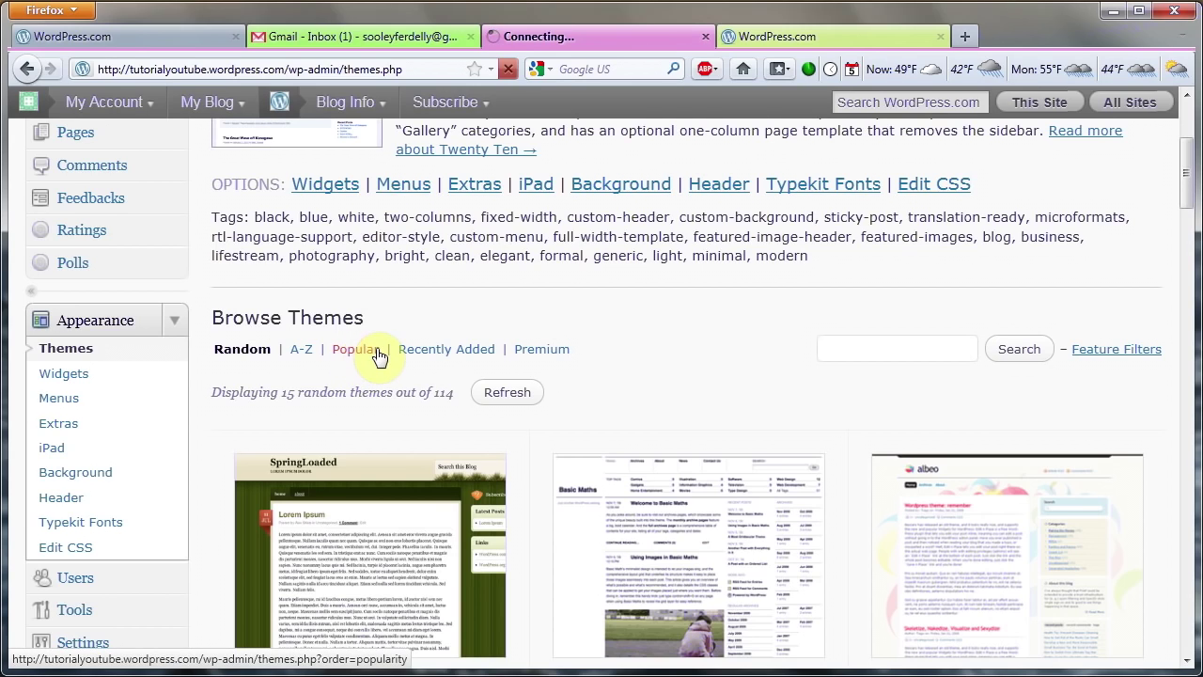
scroll(646, 370, "down", 5)
scroll(647, 369, "down", 15)
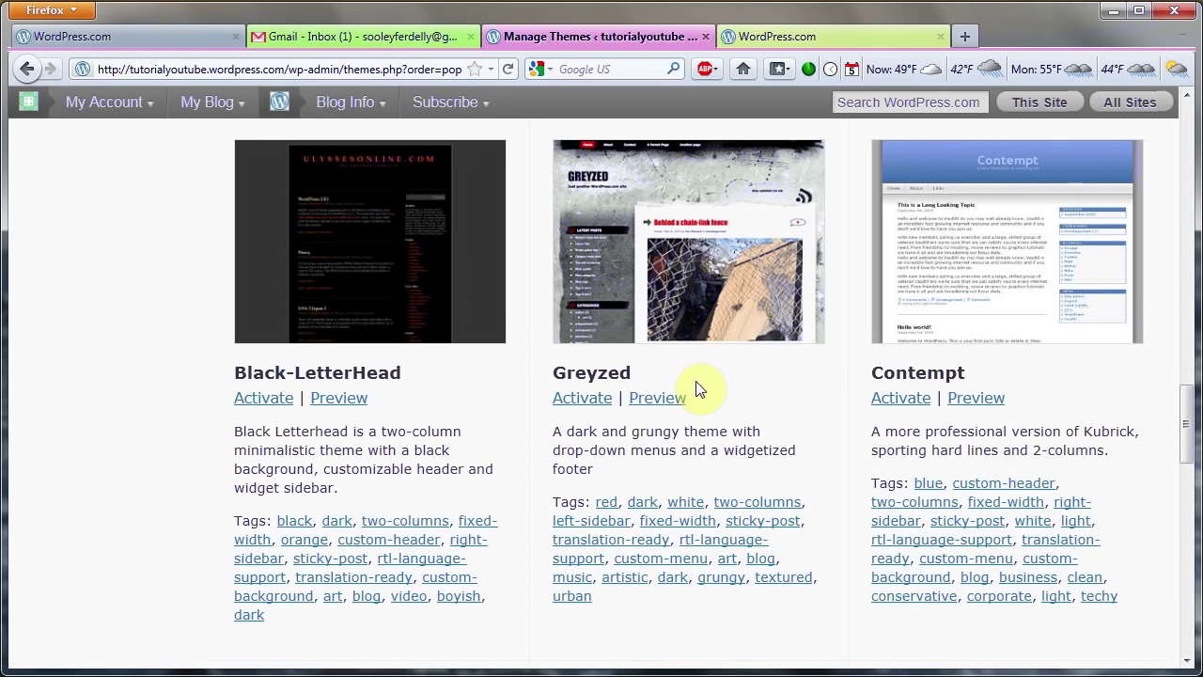
left_click(657, 400)
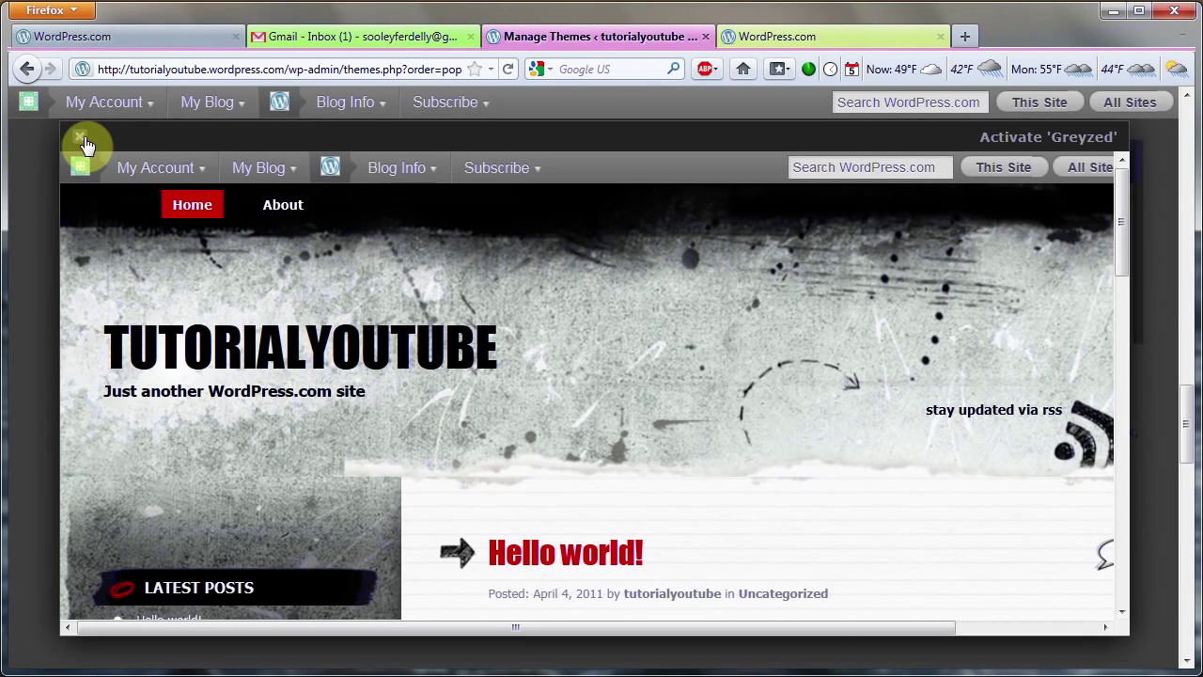
left_click(80, 137)
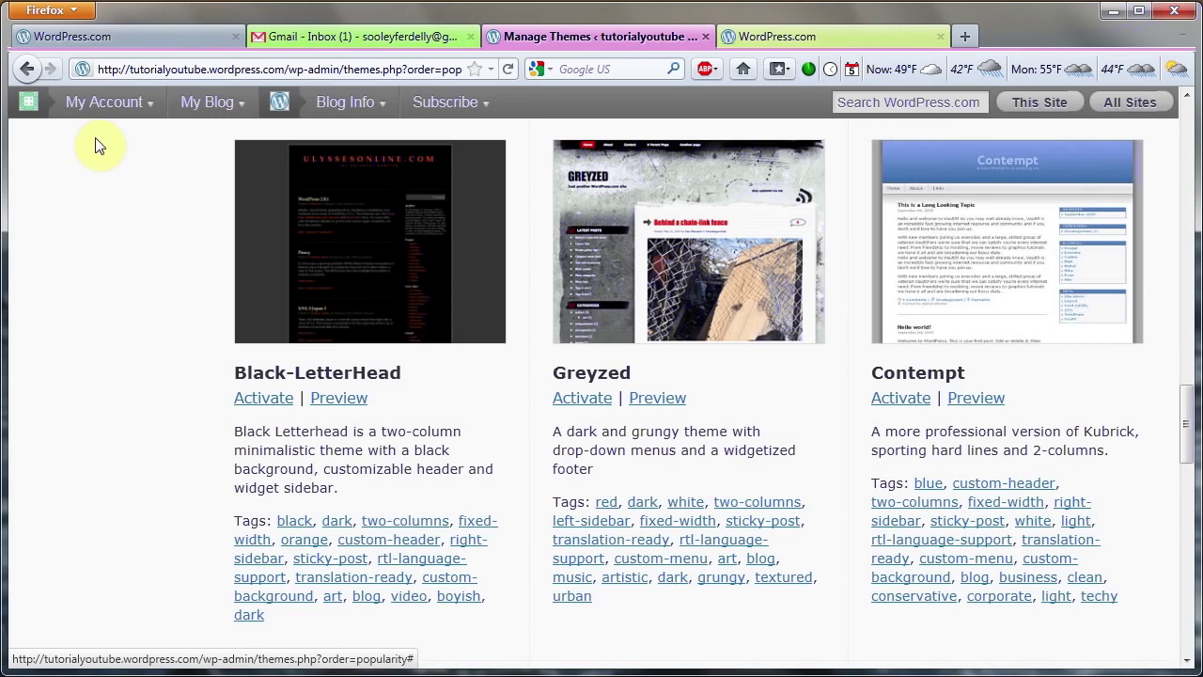
left_click(581, 402)
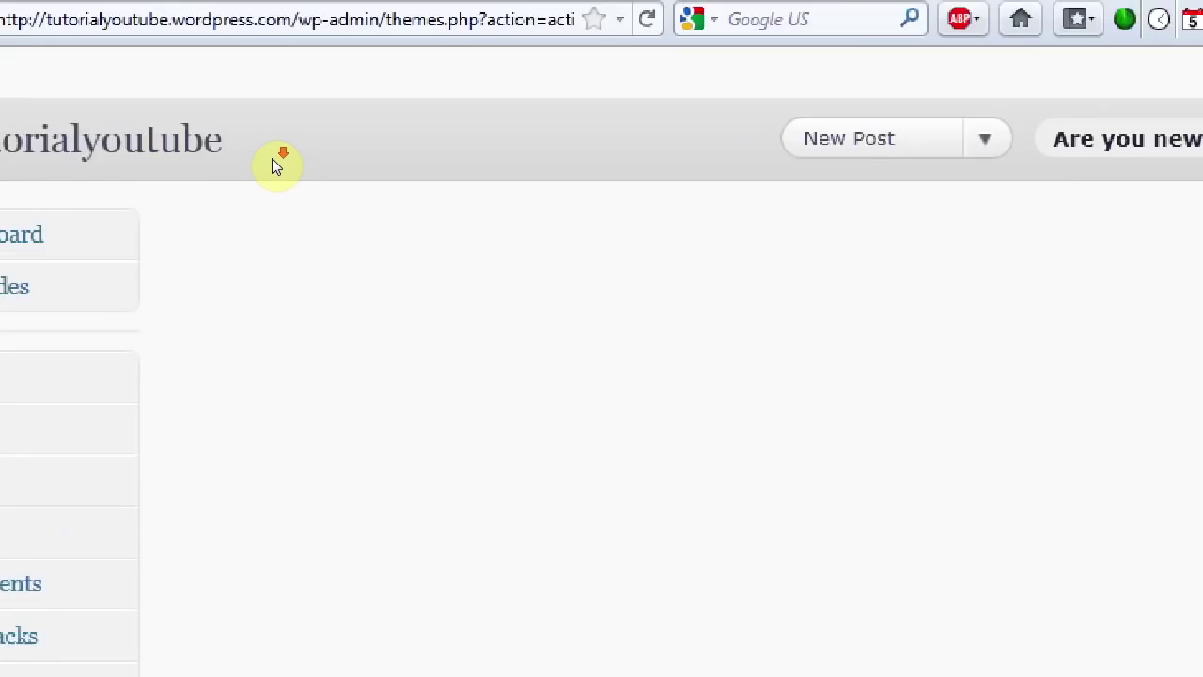
left_click(155, 150)
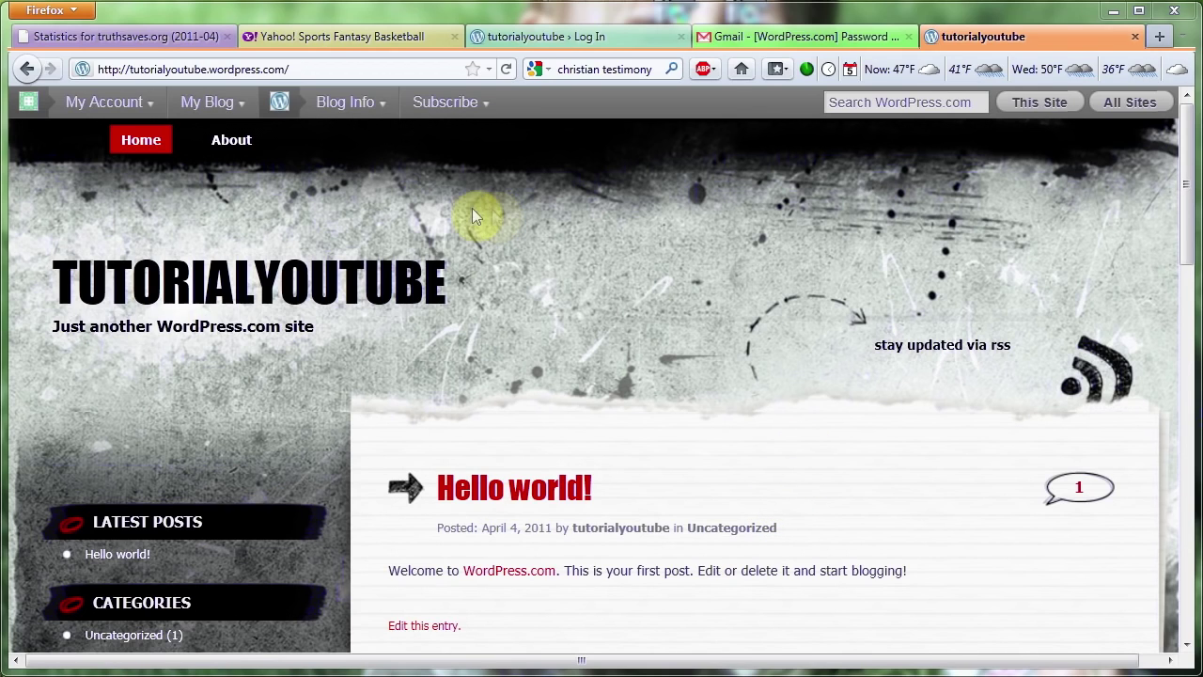
- Go back from the live Greyzed-styled blog to its Dashboard via the My Blog menu
mouse_move(207, 101)
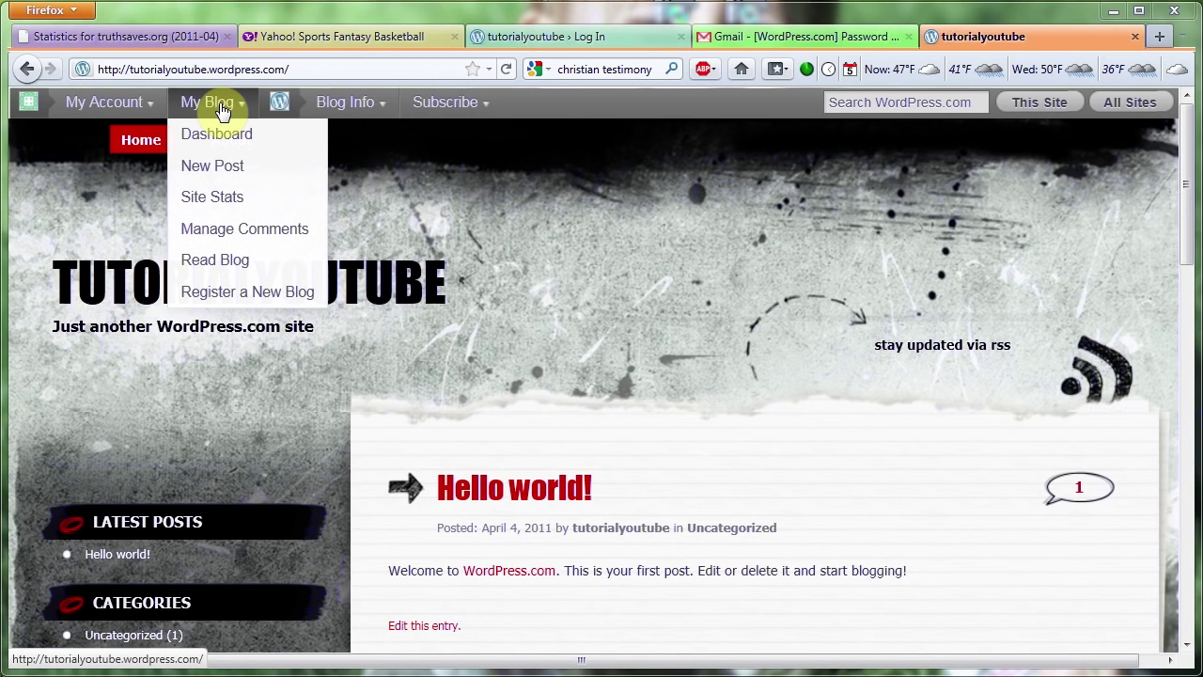
left_click(219, 137)
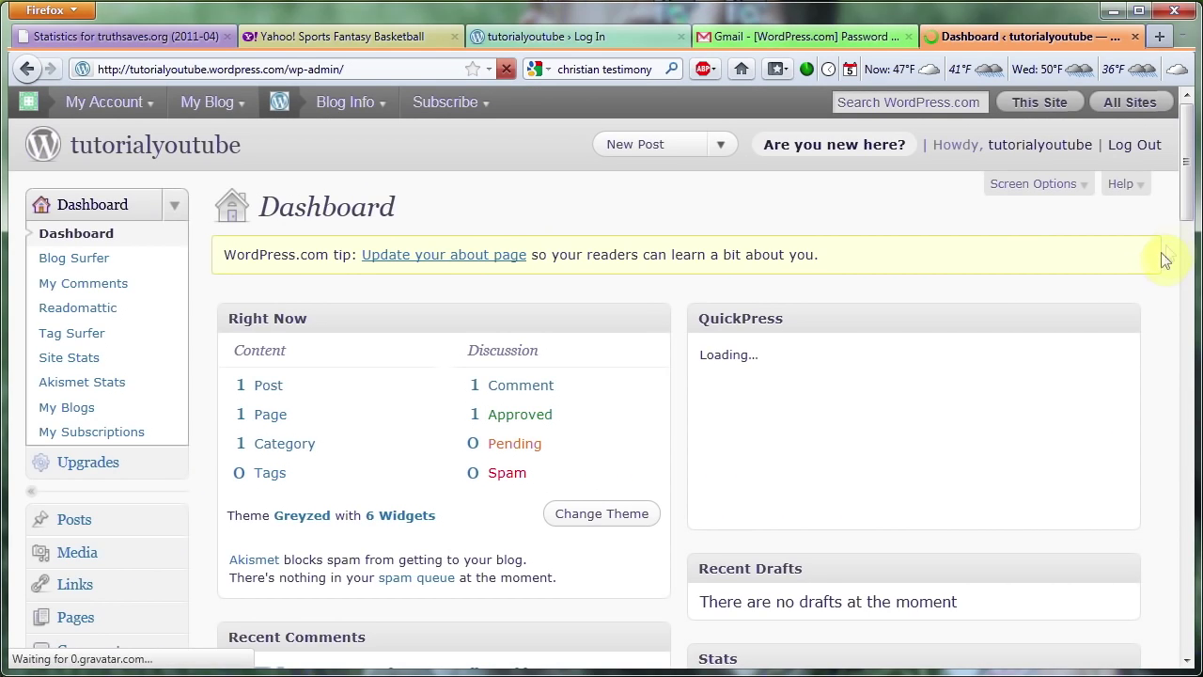
- In Settings > Reading, choose a static front page and set it to About
left_click_drag(1187, 185, 1187, 299)
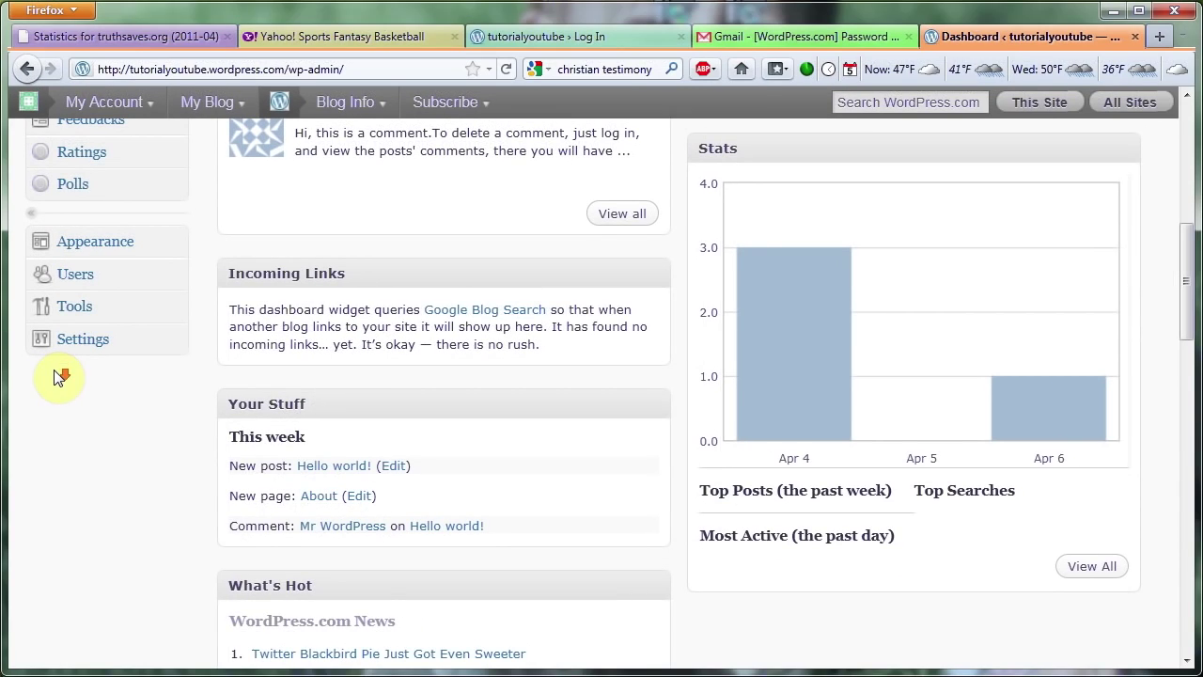
left_click(300, 318)
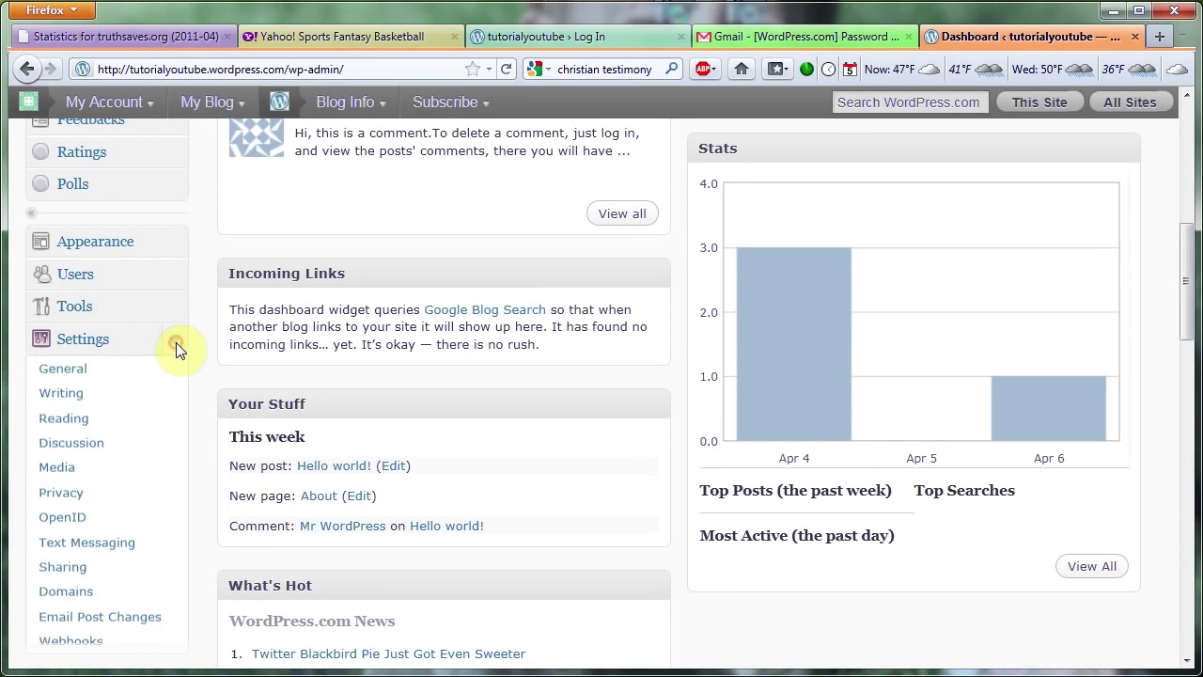
left_click(101, 422)
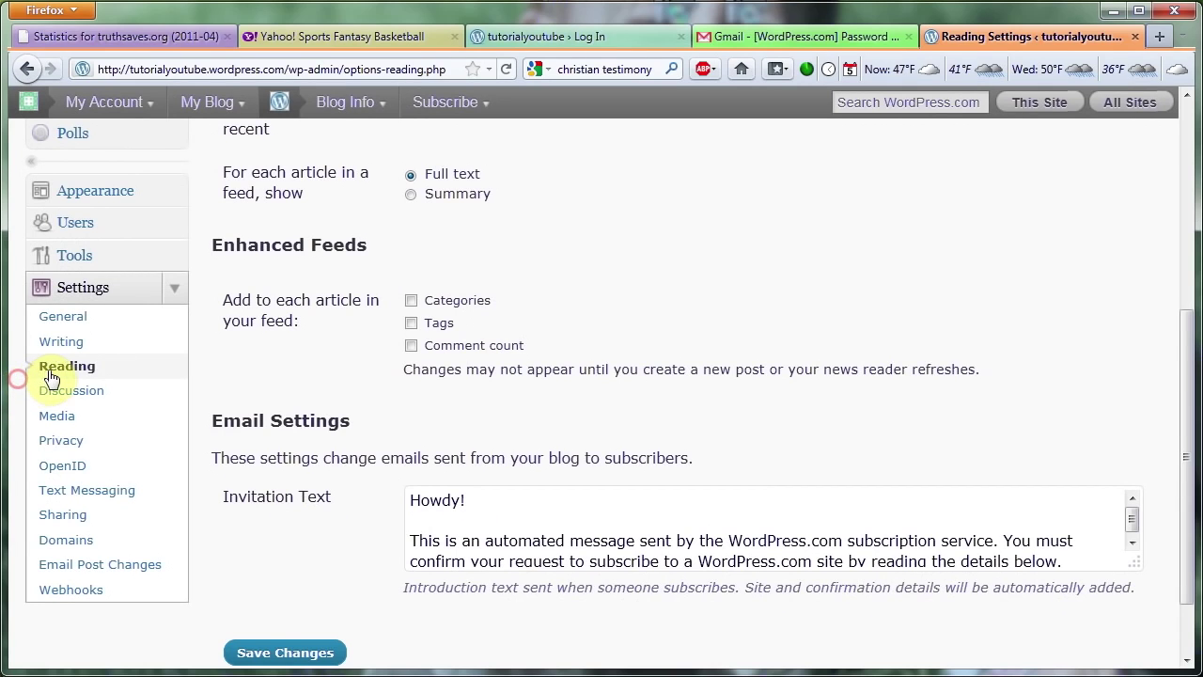
left_click(52, 376)
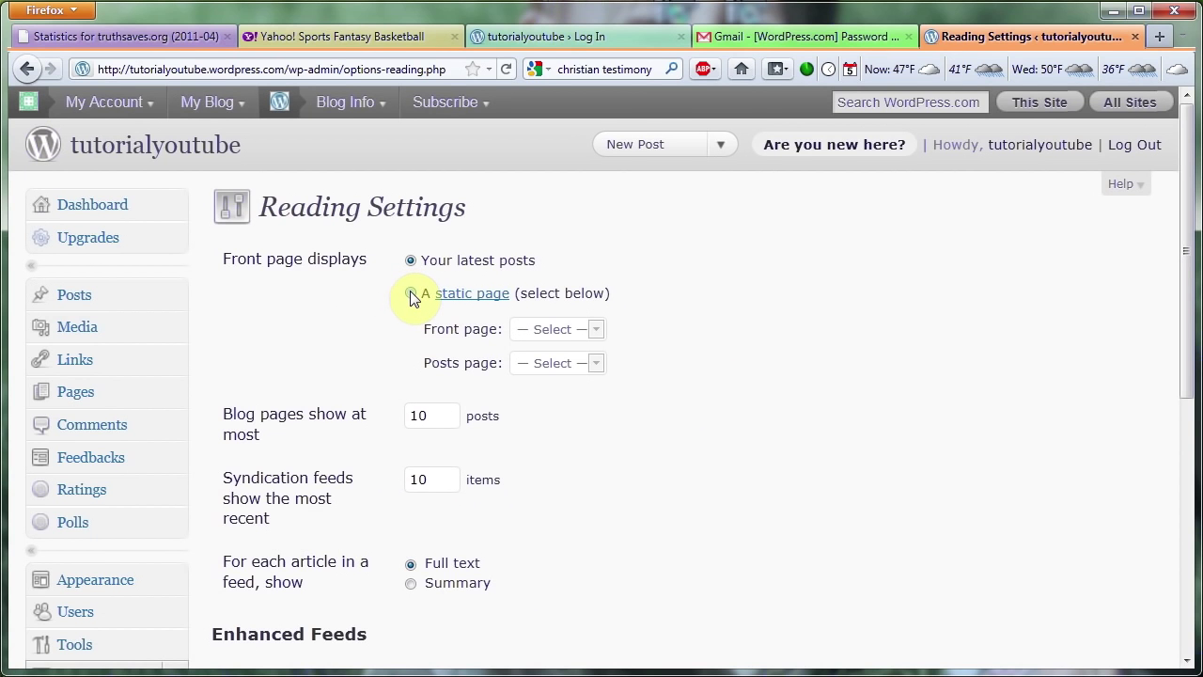
left_click(411, 293)
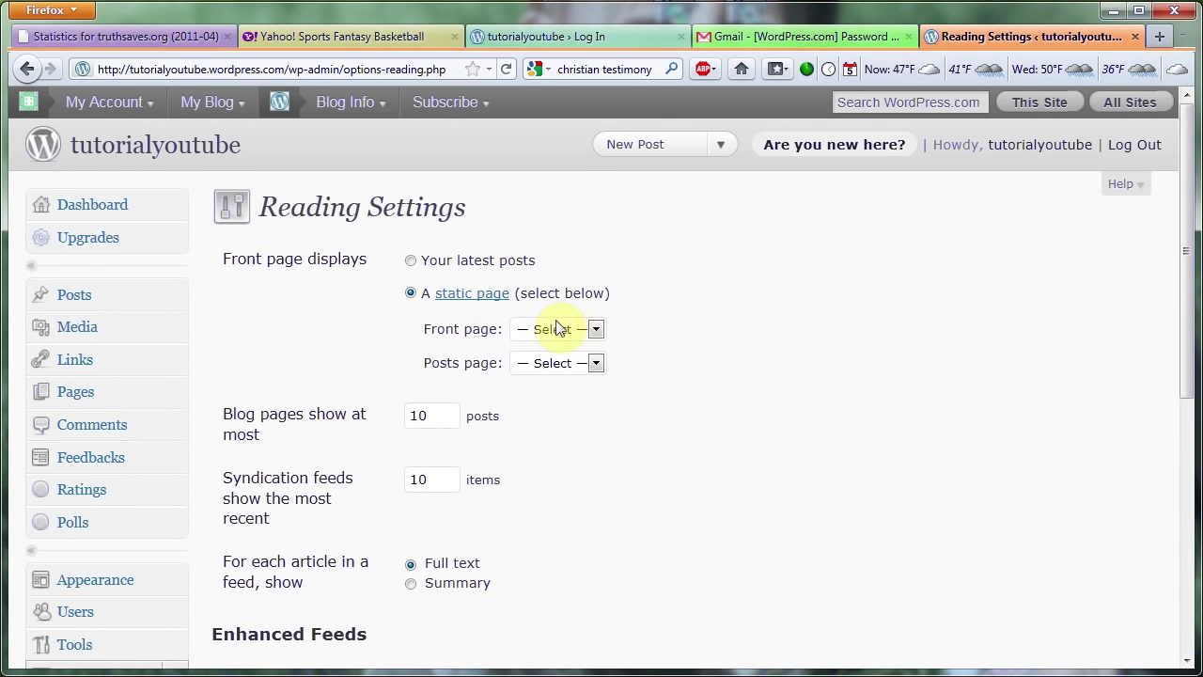
left_click(598, 330)
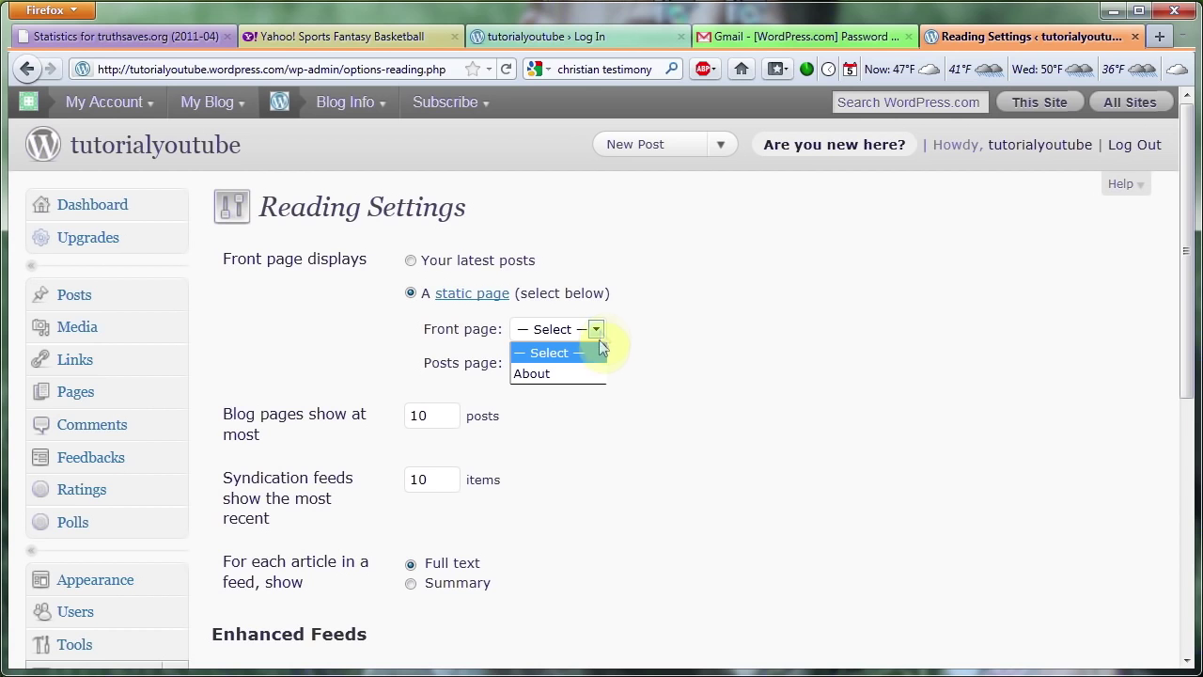
left_click(565, 374)
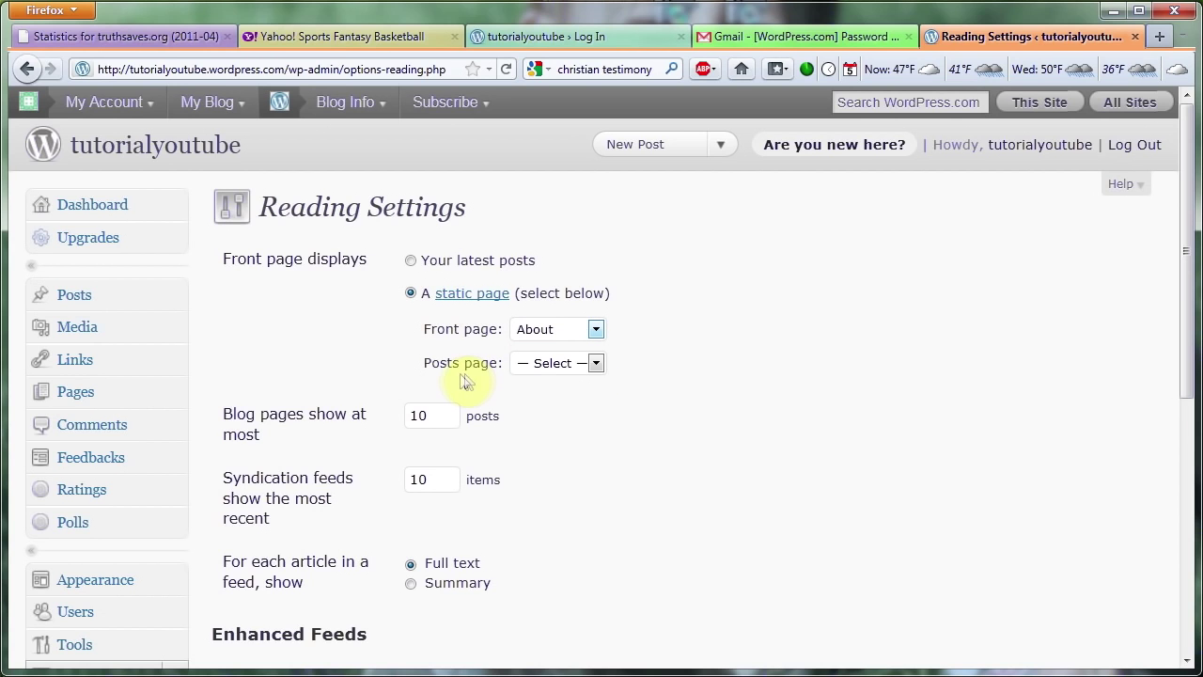
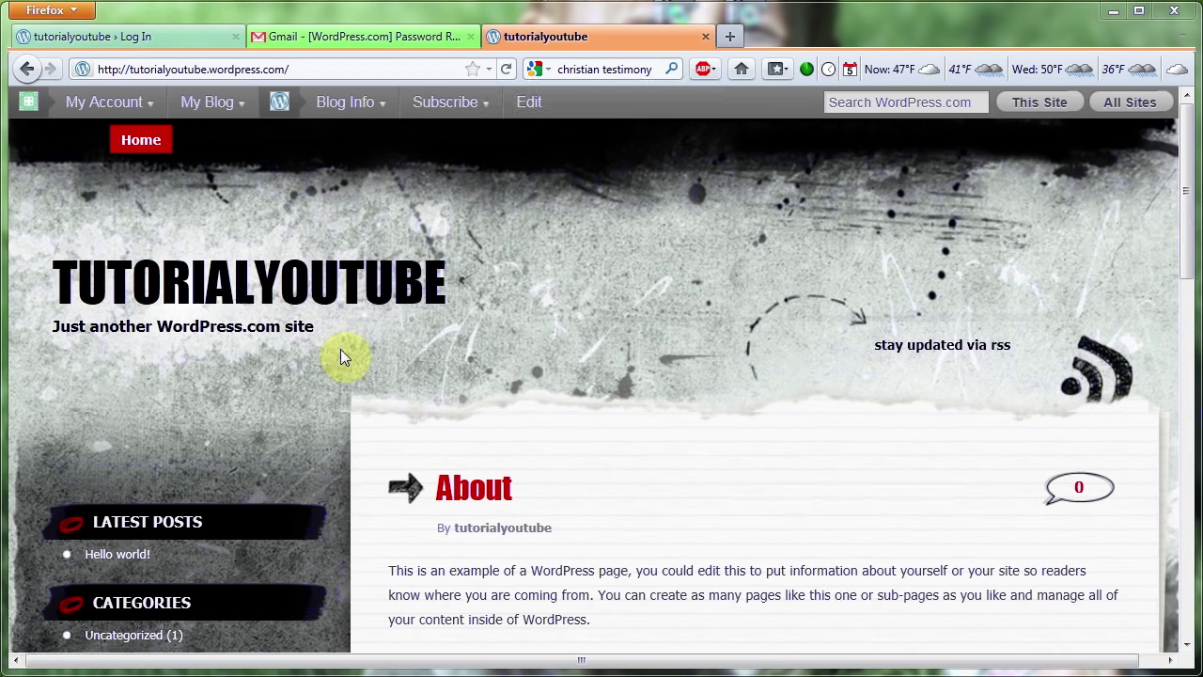
- Go from the blog into the admin area and open the General settings
mouse_move(235, 115)
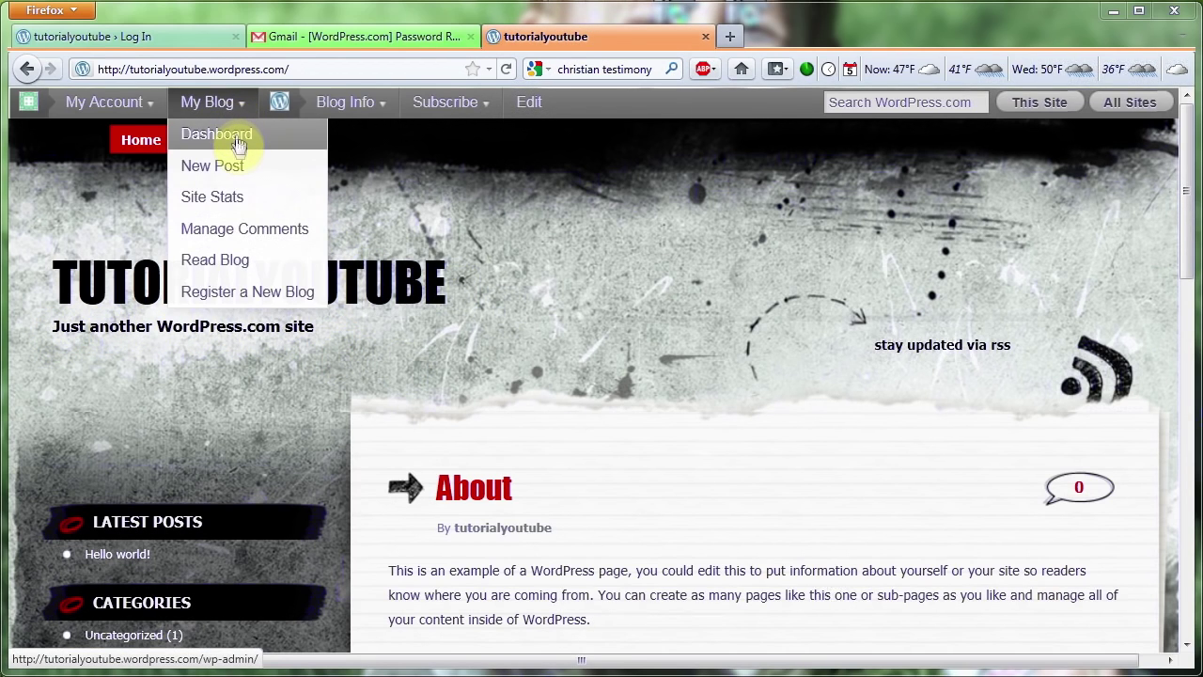
left_click(244, 148)
left_click_drag(1185, 244, 1188, 397)
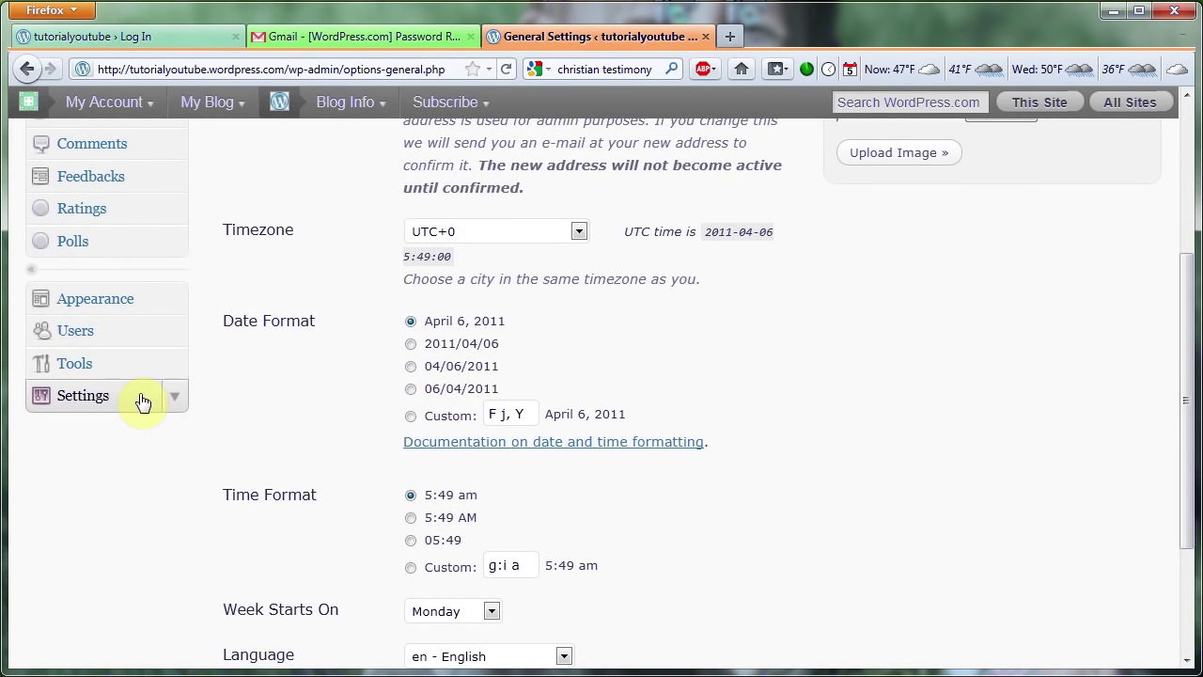
left_click(171, 396)
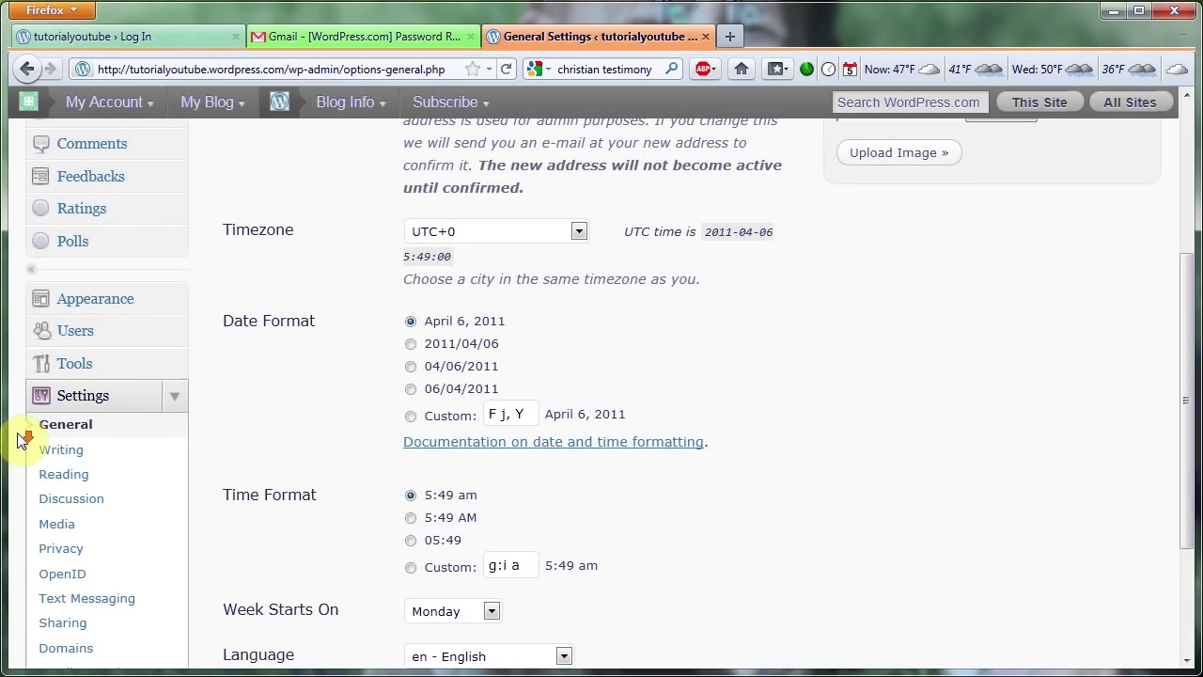
left_click(23, 432)
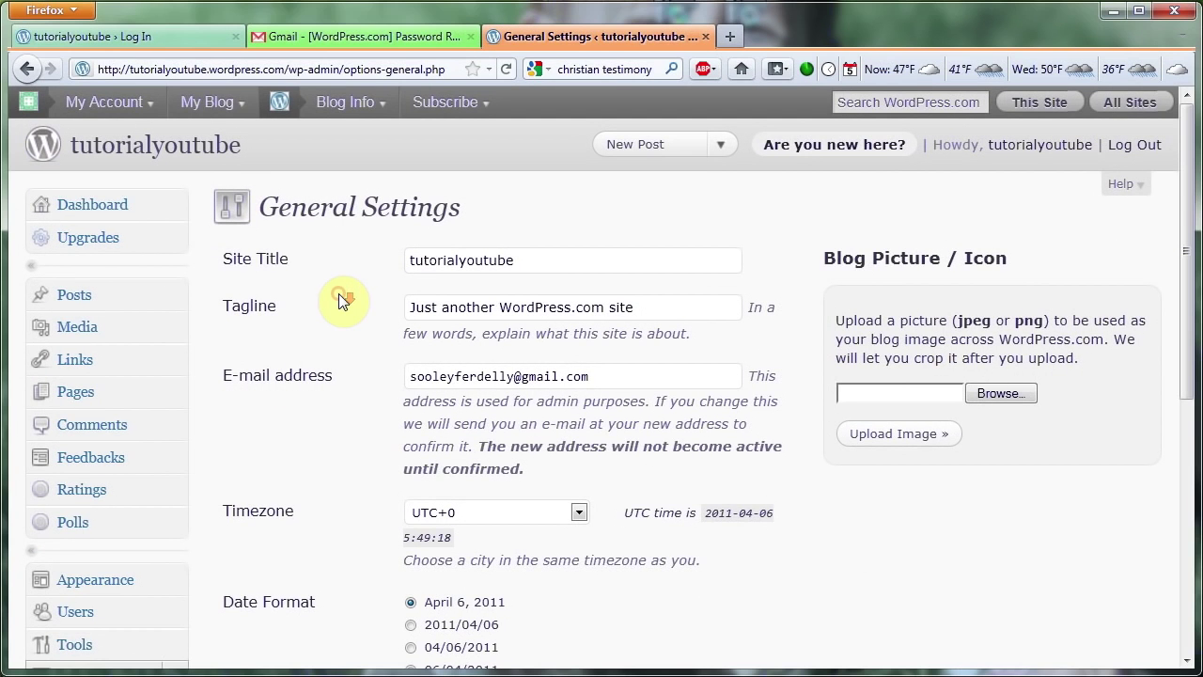
- Change the title to 'A Cool Tutorial' and tagline to 'A very useful tutorial for the masses', then save
left_click(752, 222)
double_click(544, 258)
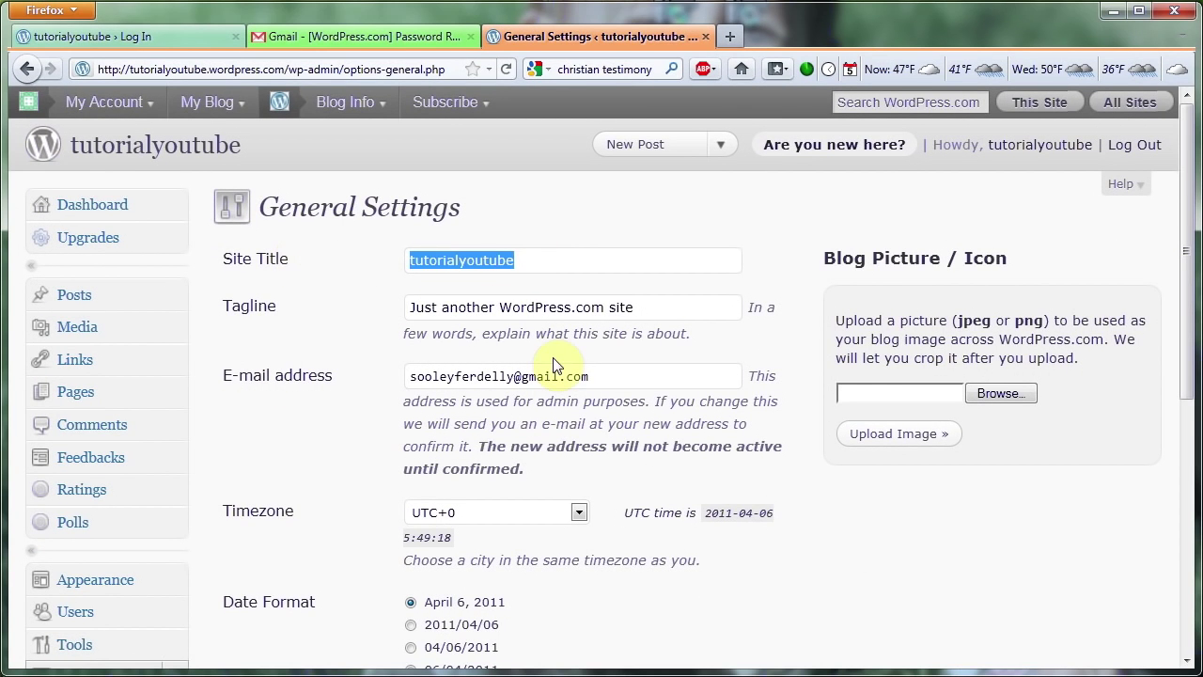
type("A Cool Tutoti")
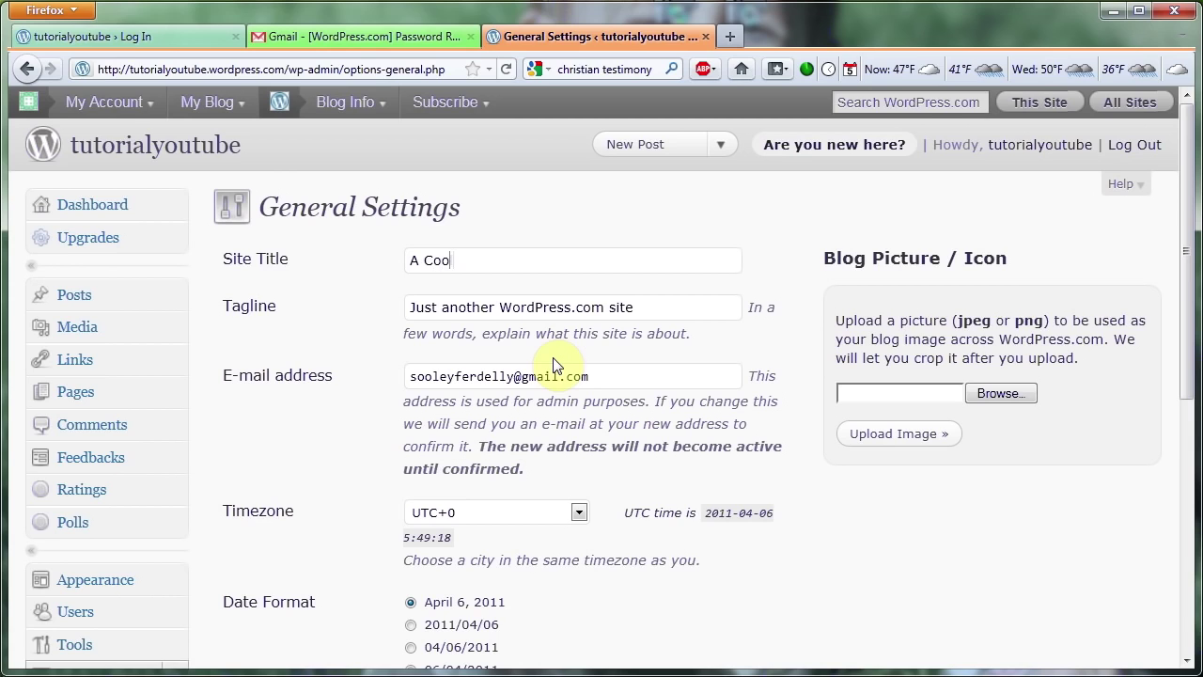
key("BackSpace")
key("BackSpace")
type("rial")
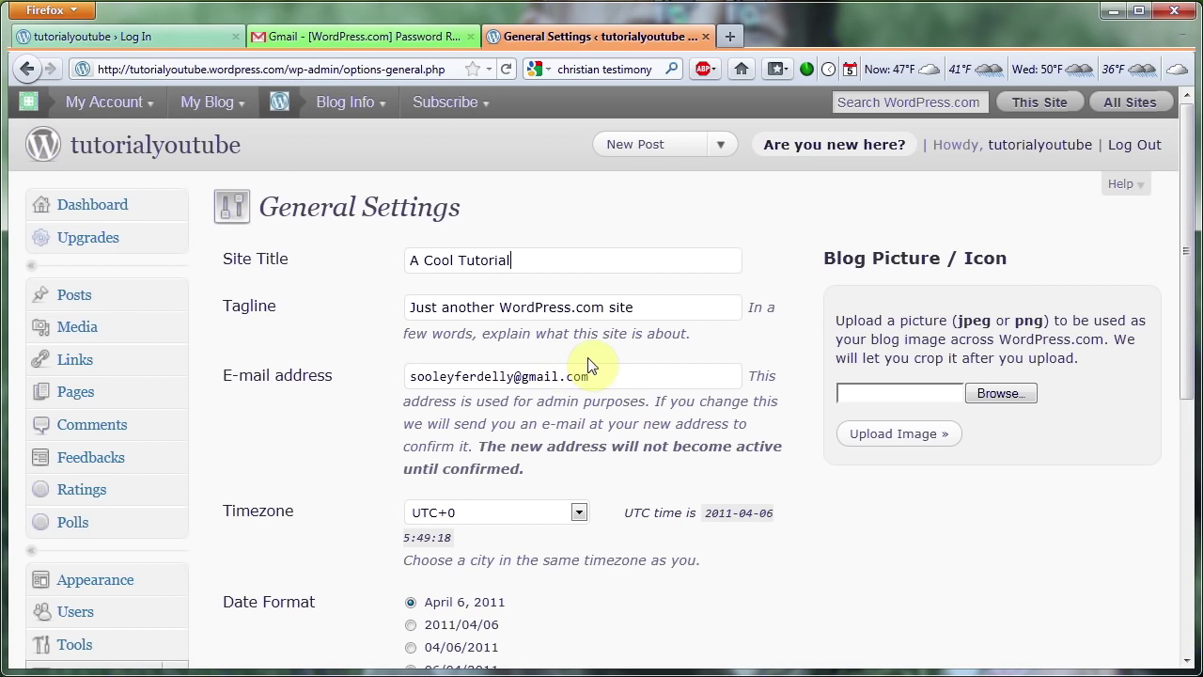
left_click_drag(653, 310, 328, 307)
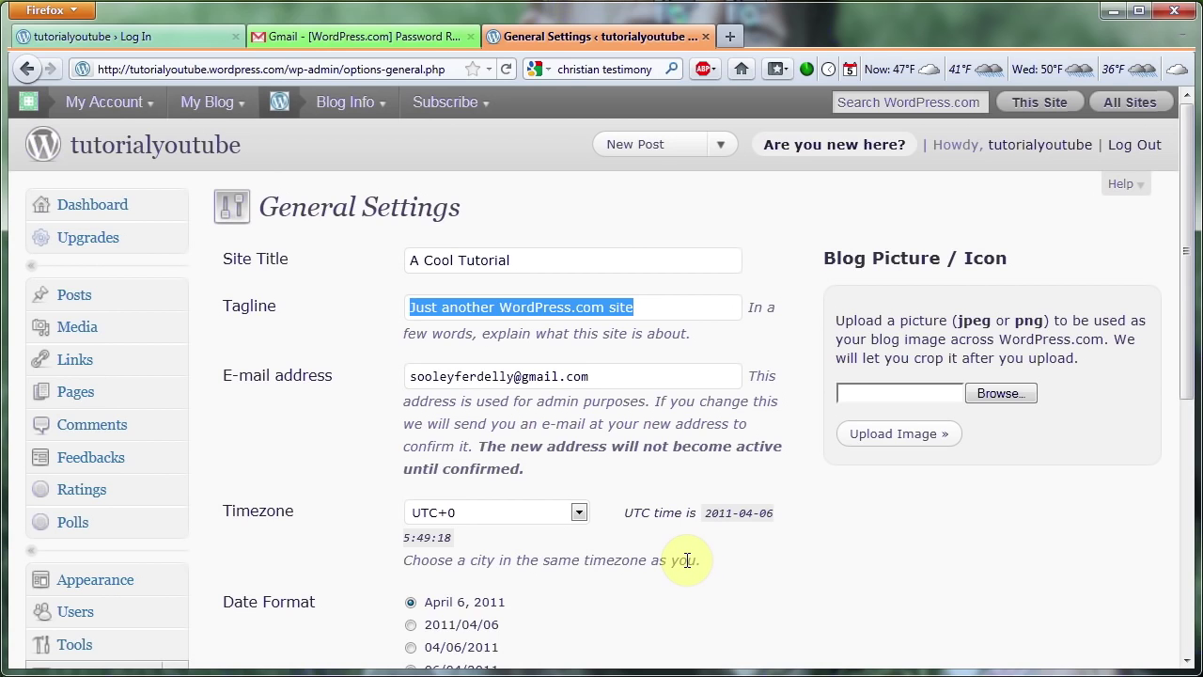
type("A very useful tutorial for the masses")
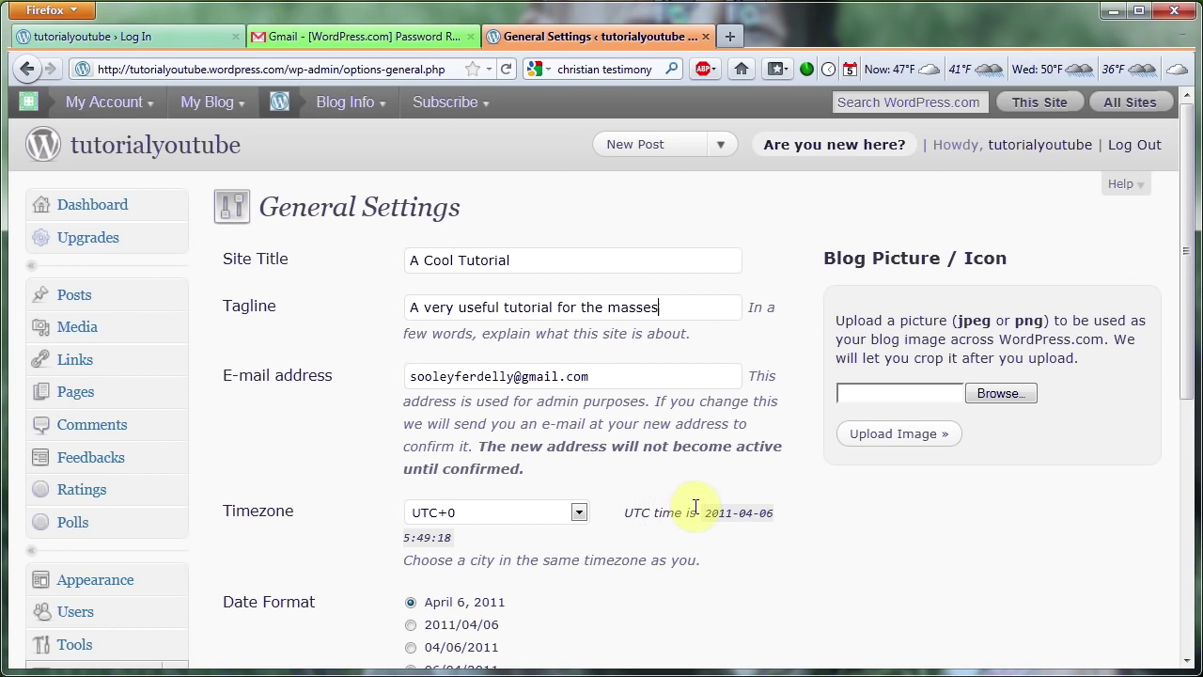
scroll(694, 503, "down", 5)
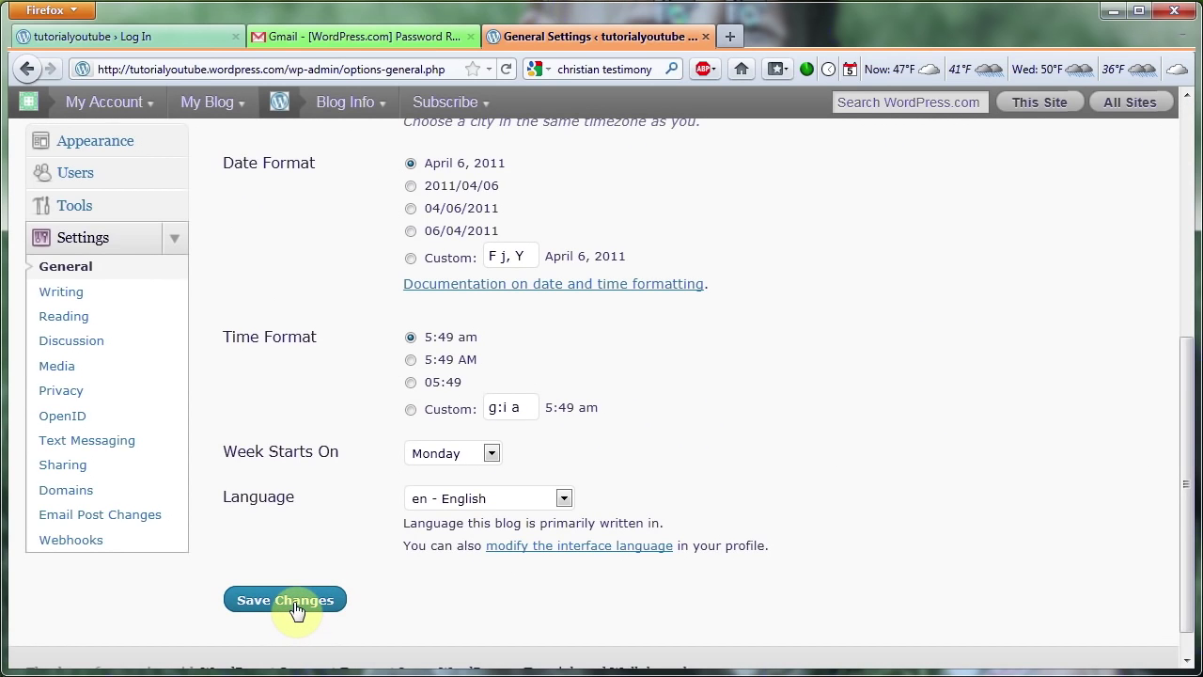
left_click(297, 609)
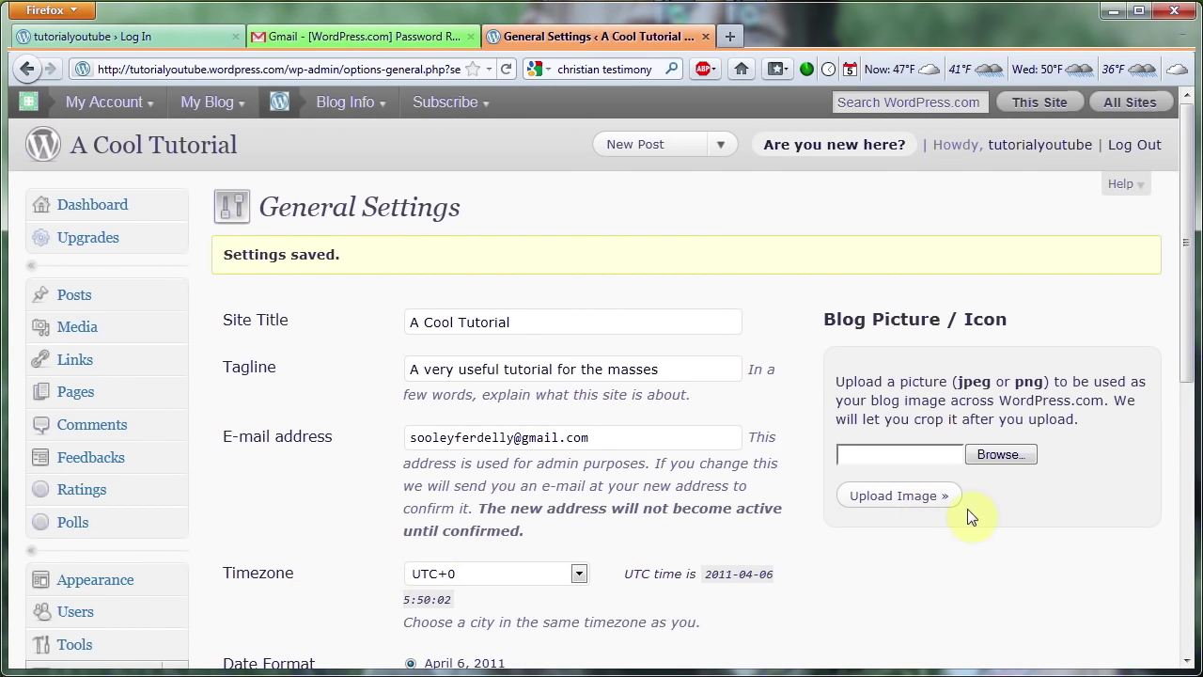
- View the public front page with its new title, then return to the Dashboard and Pages
left_click(180, 157)
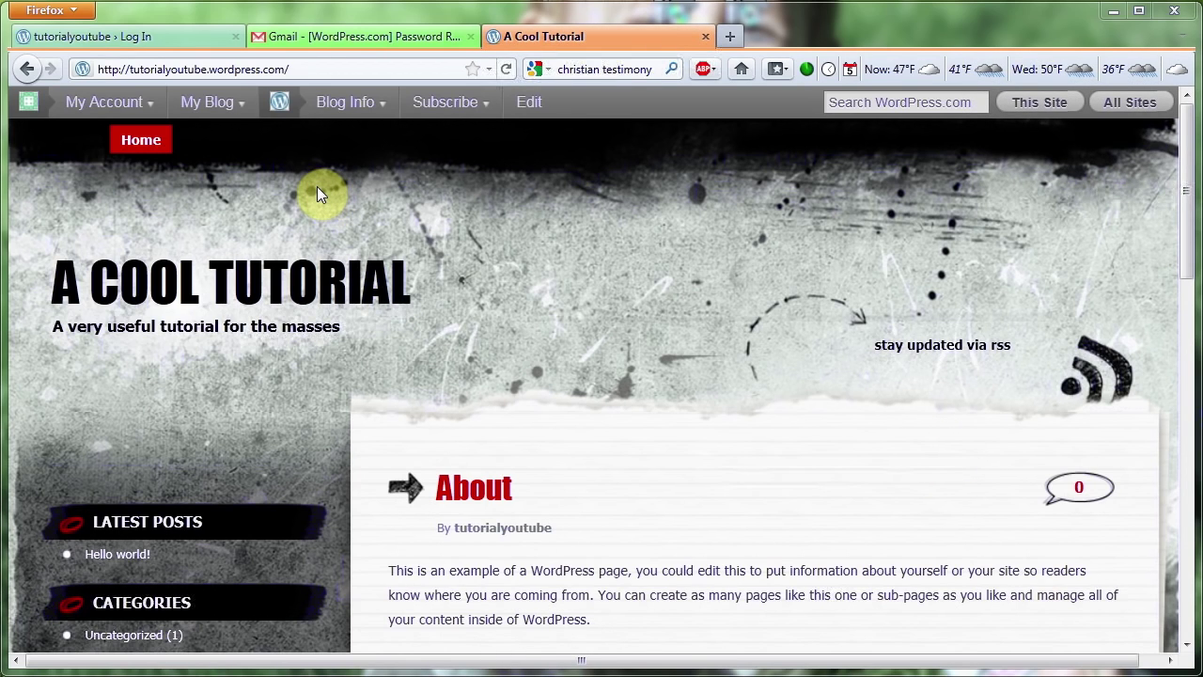
mouse_move(215, 105)
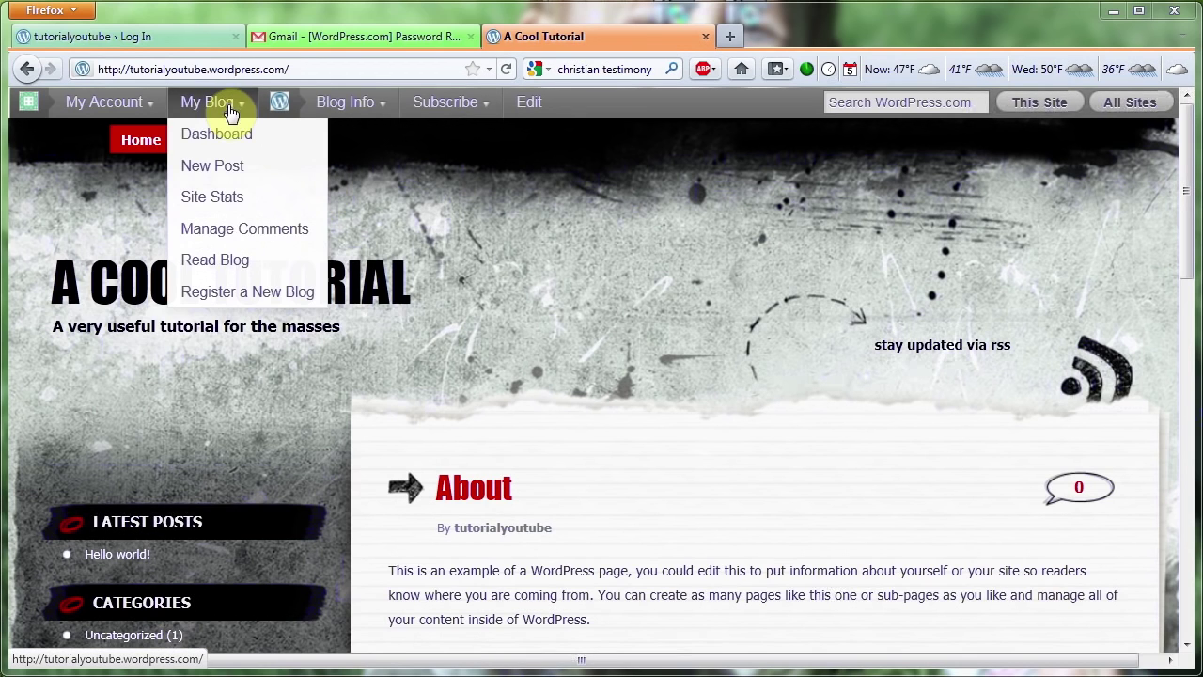
left_click(249, 150)
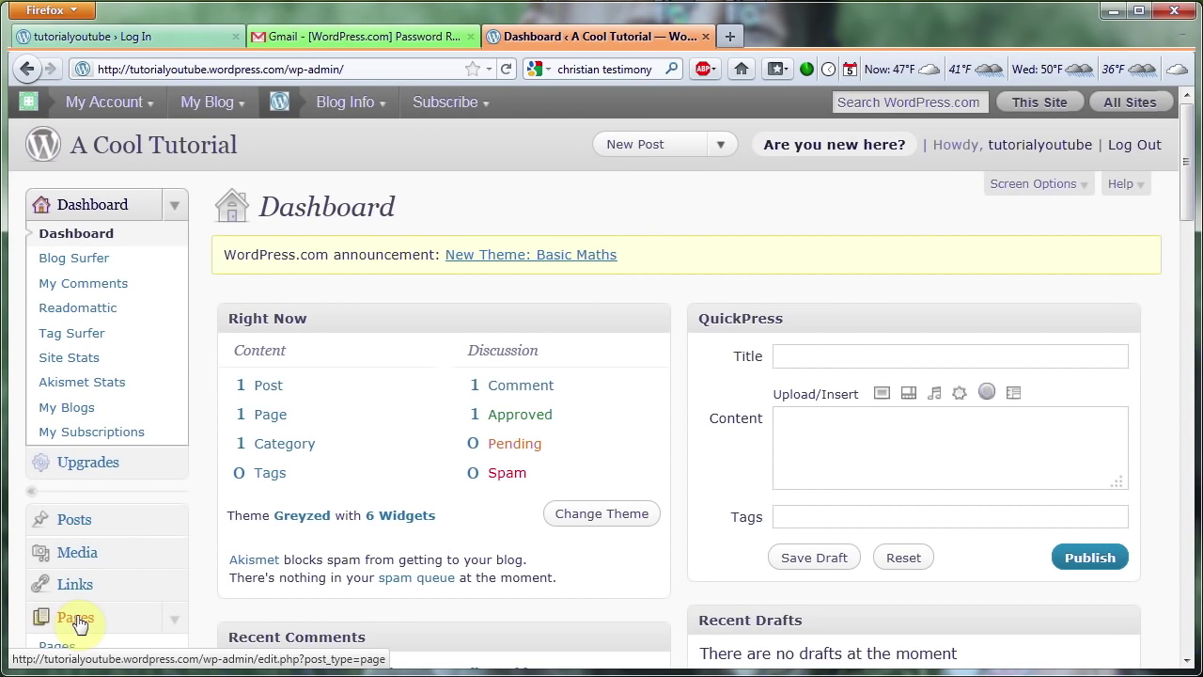
left_click(75, 617)
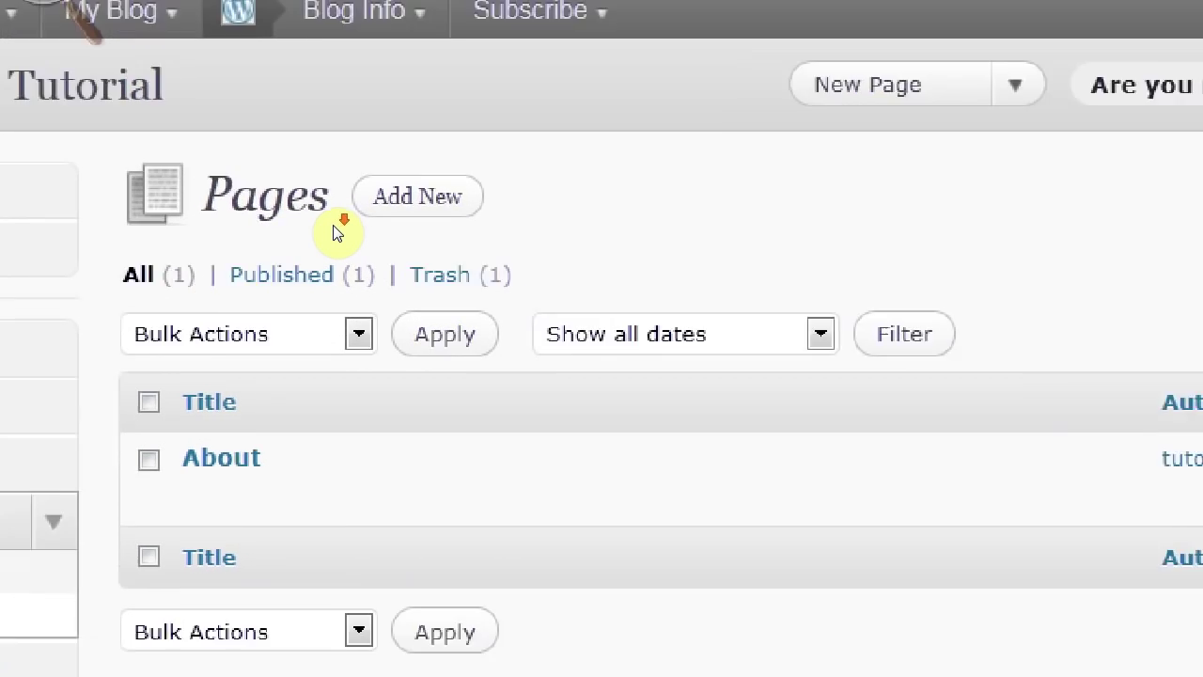
- Publish a new 'About Us' page with a pasted self-introduction, then view the live site
left_click(380, 210)
left_click(455, 258)
type("About")
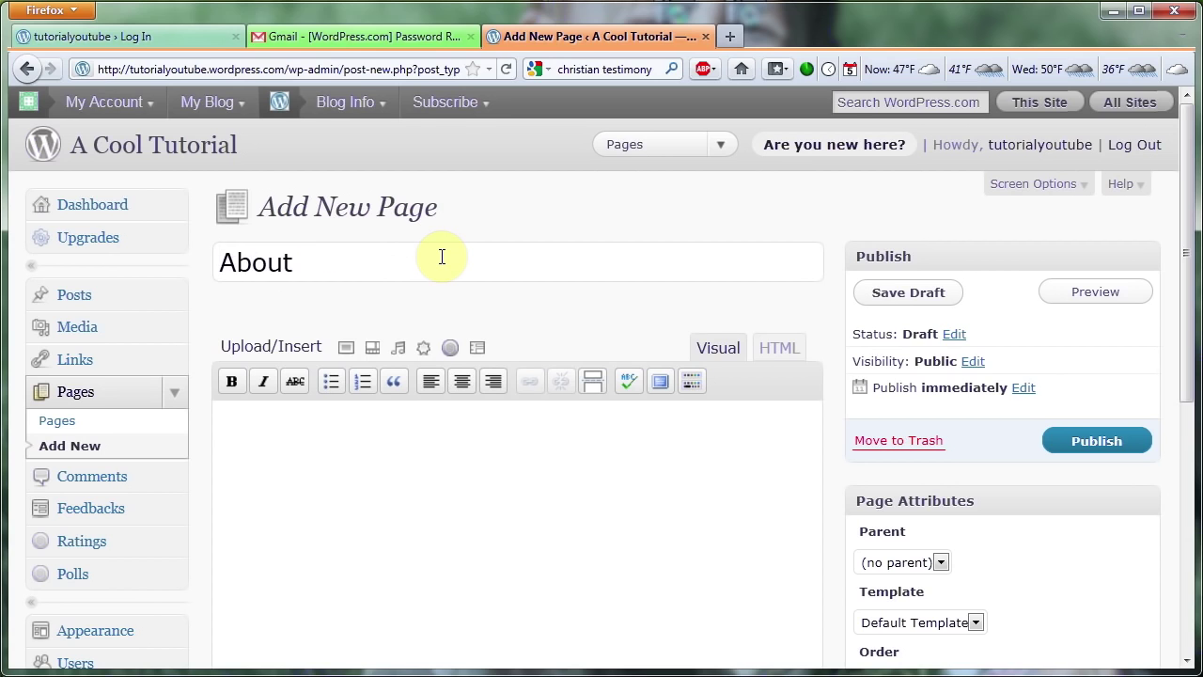
type(" Us")
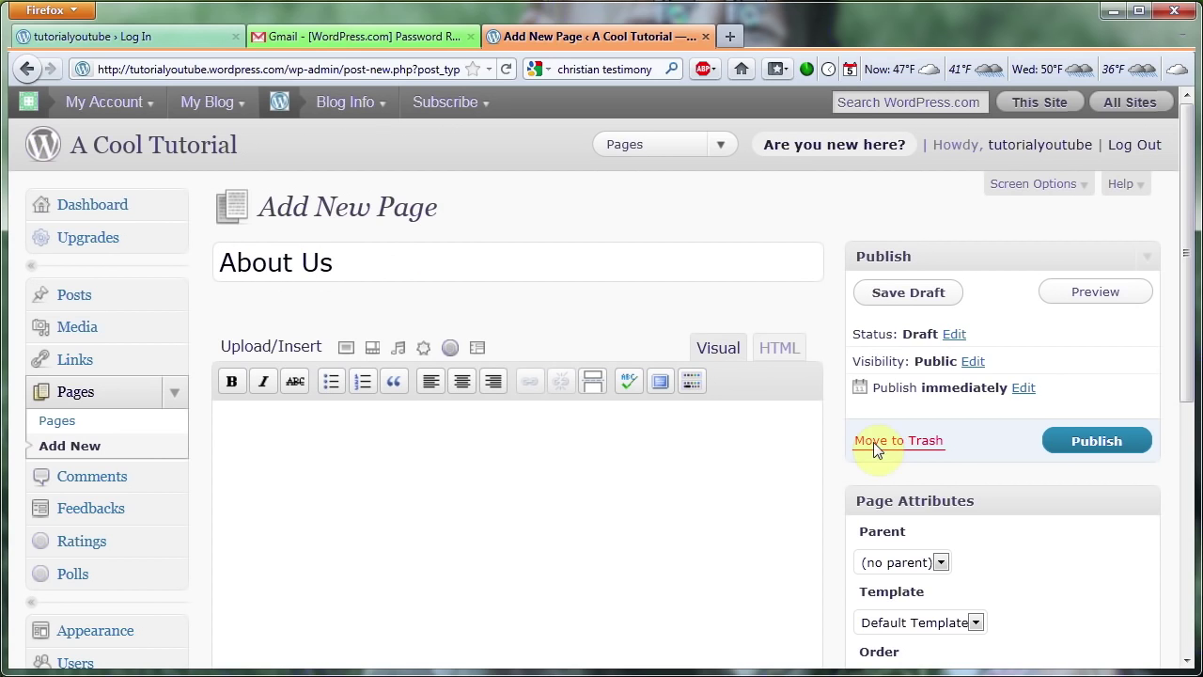
left_click(500, 473)
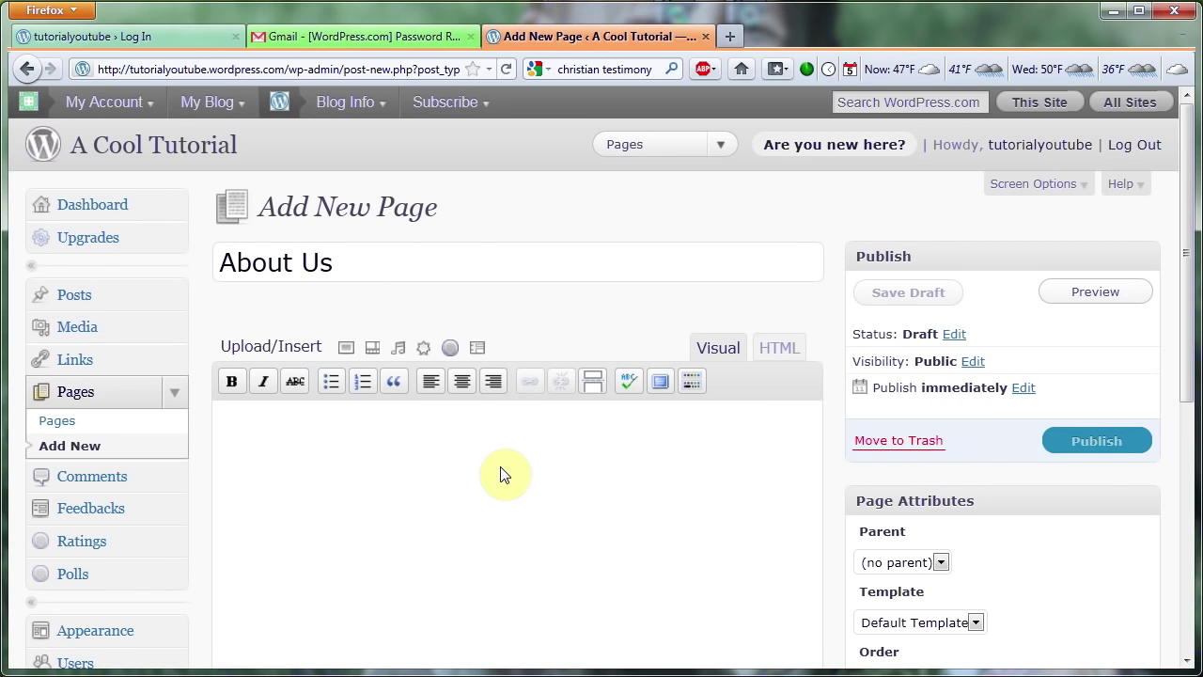
type("Hi.  I'm really cool.  I like the color blue.  I like digging ditches.")
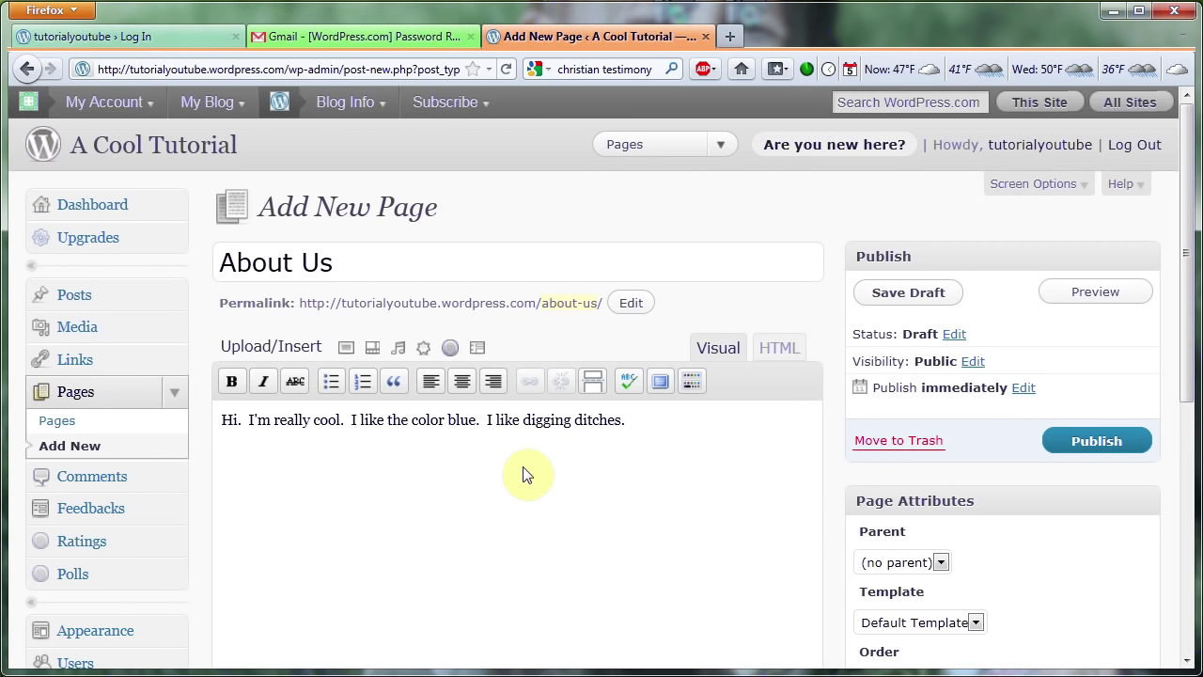
left_click(1096, 442)
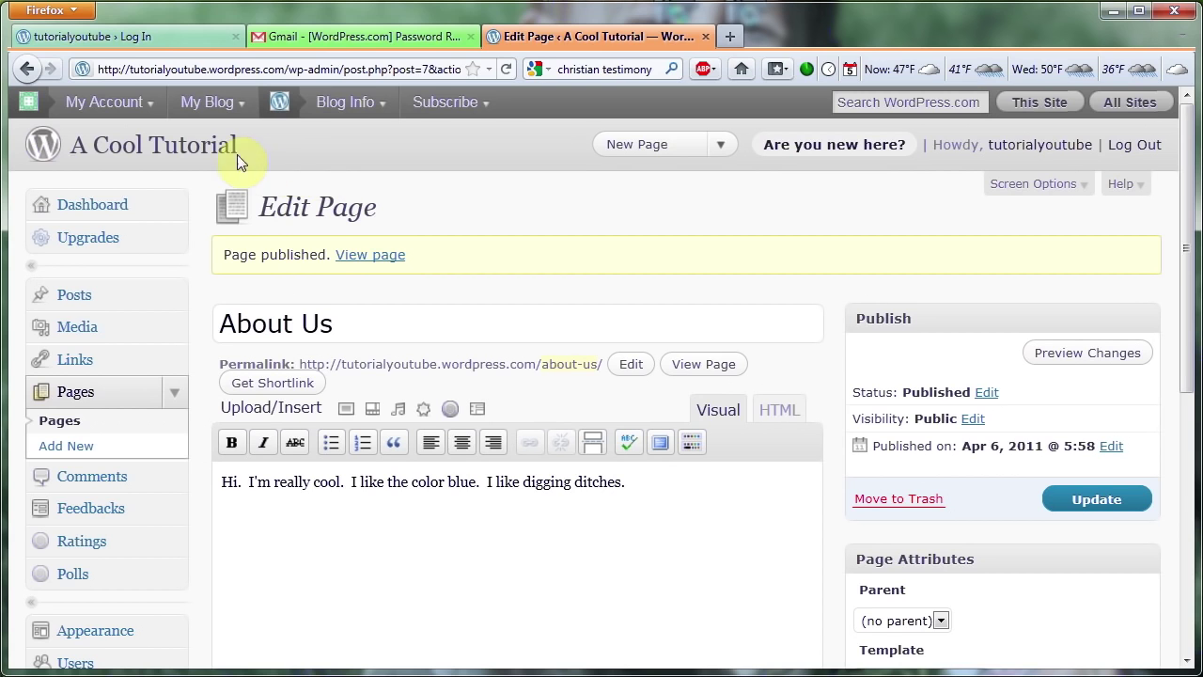
left_click(185, 153)
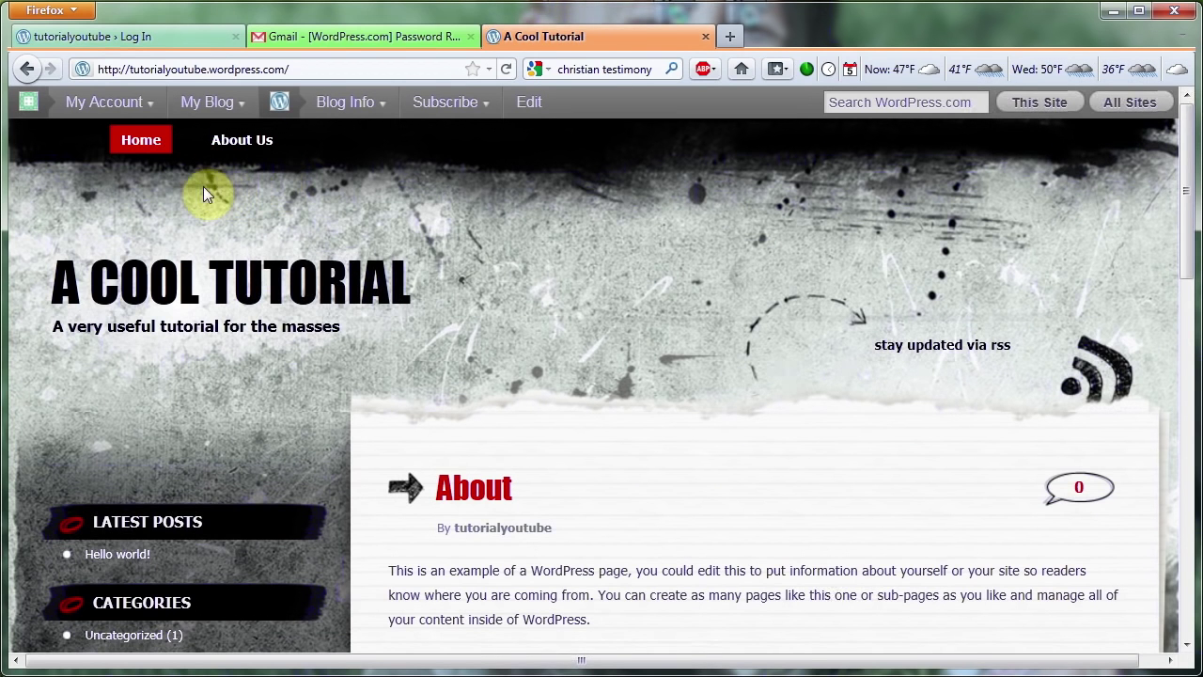
- View the live About Us page, then return to the Dashboard and open the Pages list
left_click(250, 155)
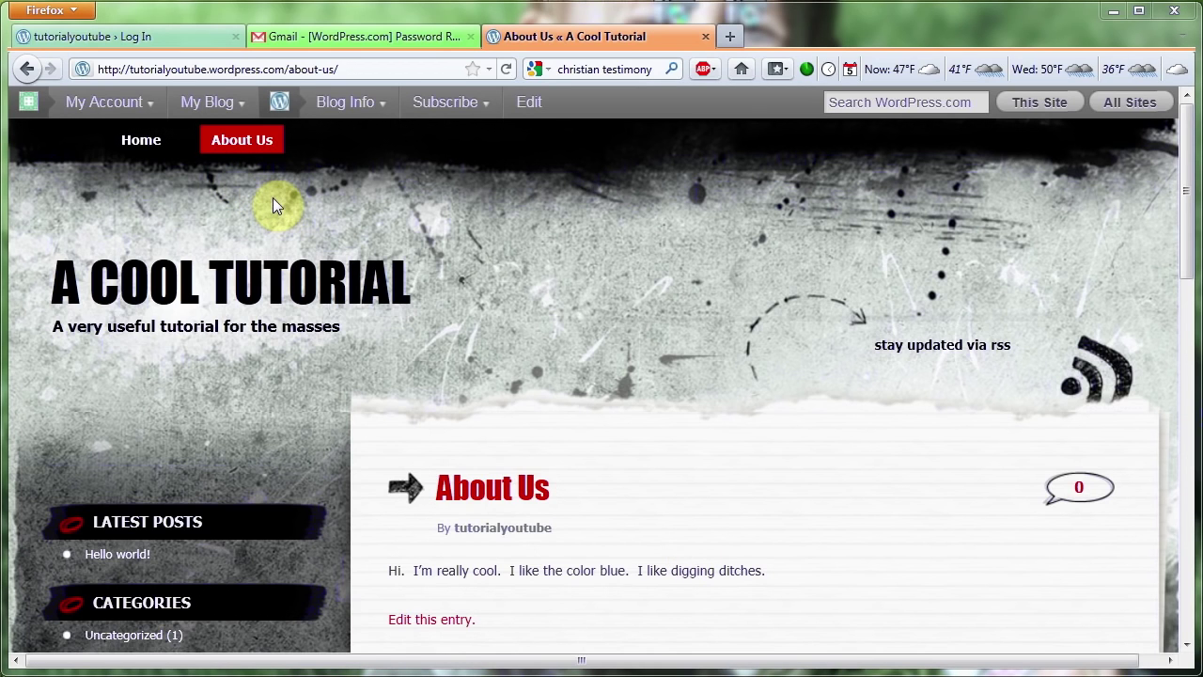
mouse_move(220, 102)
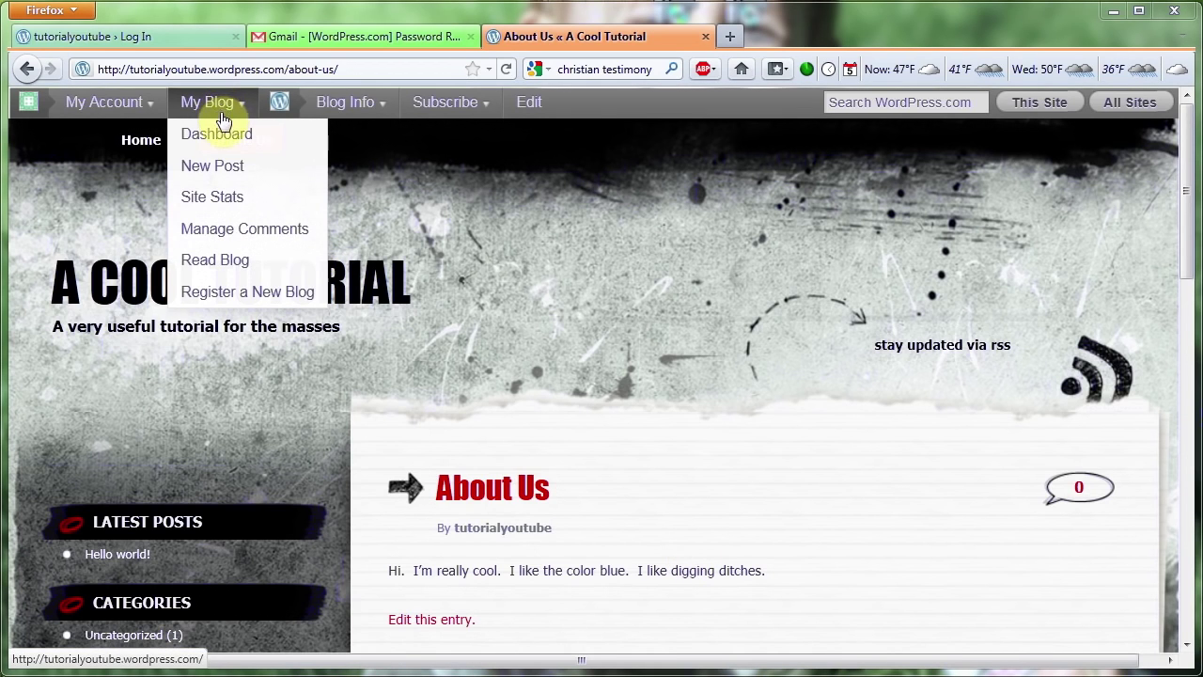
left_click(218, 134)
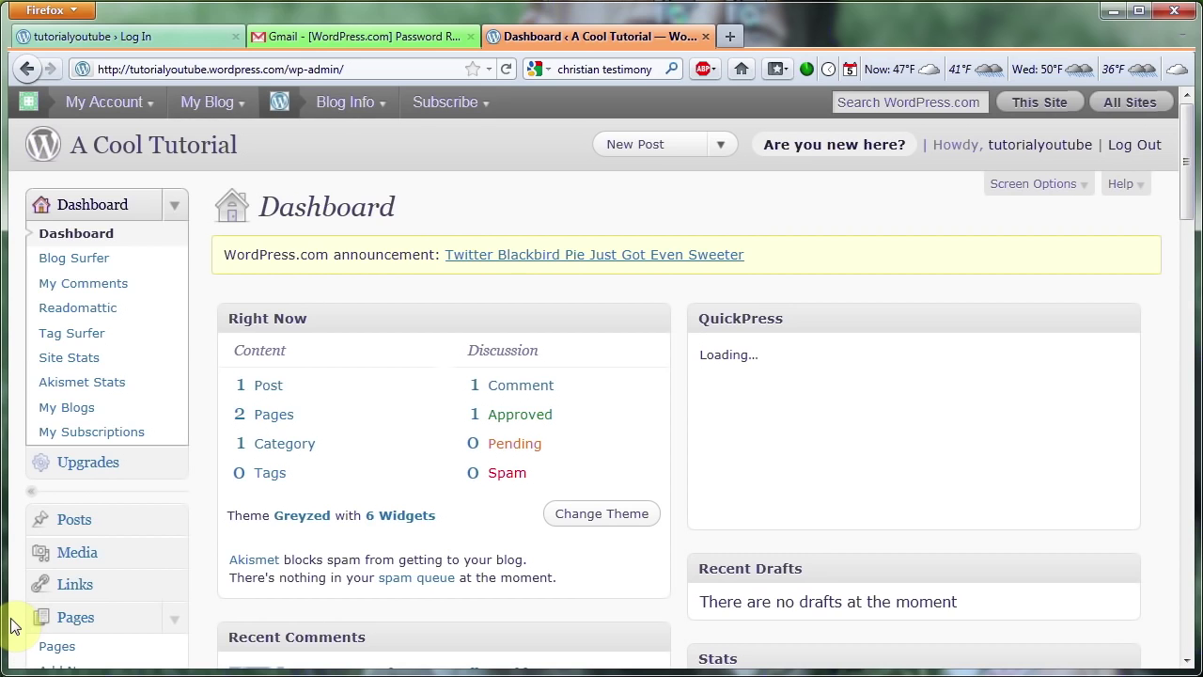
left_click(37, 617)
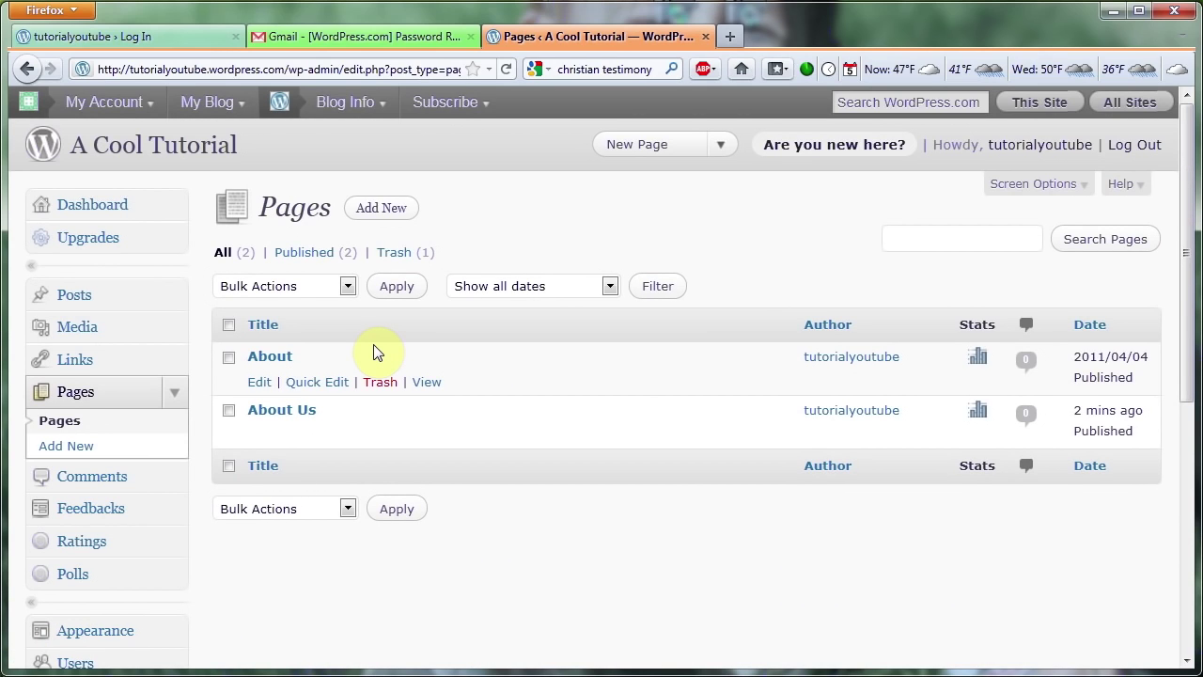
- Retitle the existing About page 'Welcome!' with an intro about building a free, professional website
left_click(259, 382)
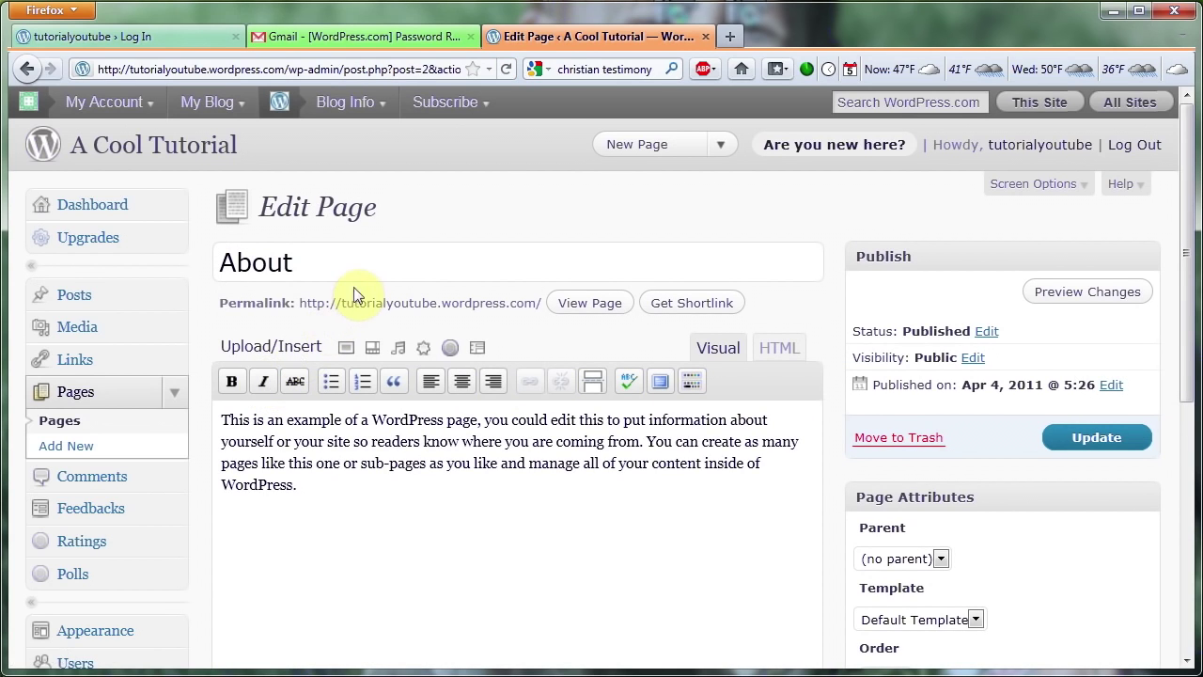
double_click(336, 260)
type("Welcome!")
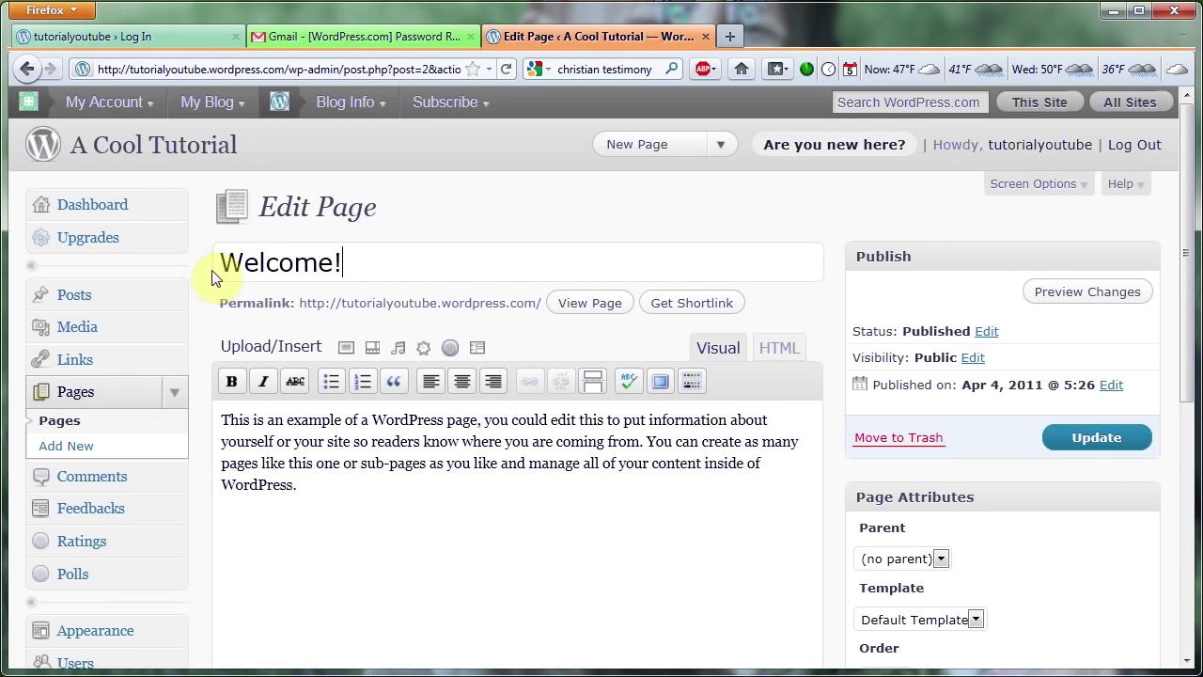
left_click_drag(323, 484, 222, 420)
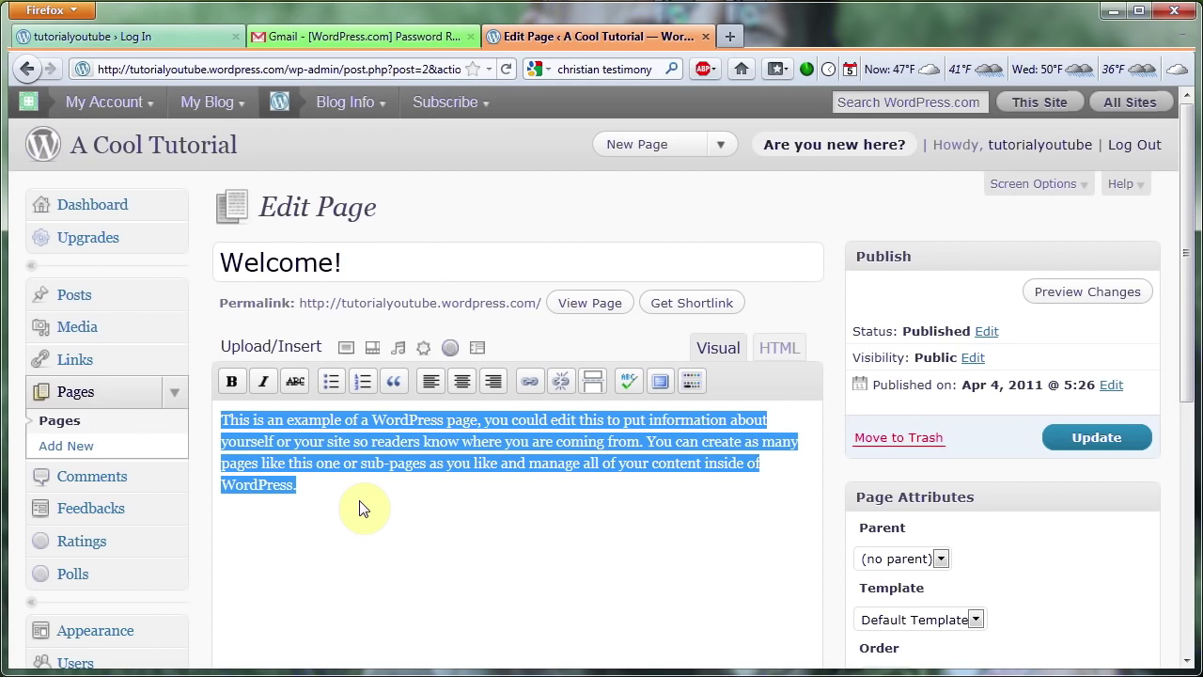
type("Hi.  This is a website that's going show you how to create a really cool free, professional looking WordPress website.")
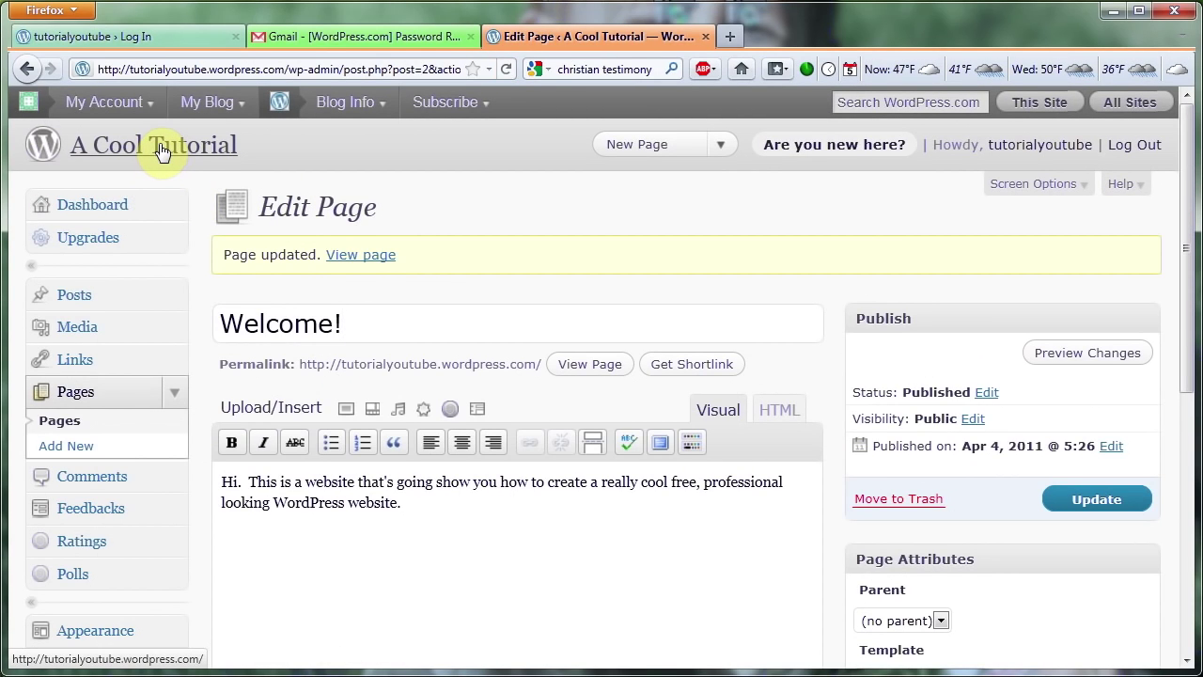
left_click(161, 150)
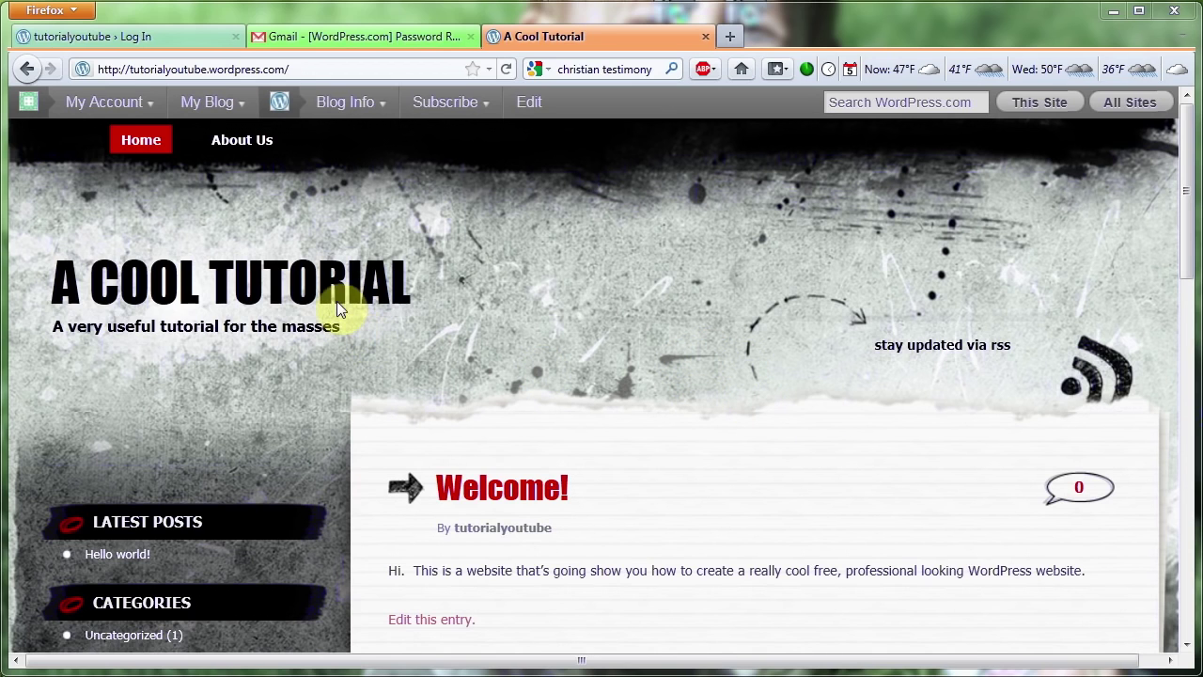
- From the admin Dashboard, start a new blank page ready for its title
mouse_move(241, 118)
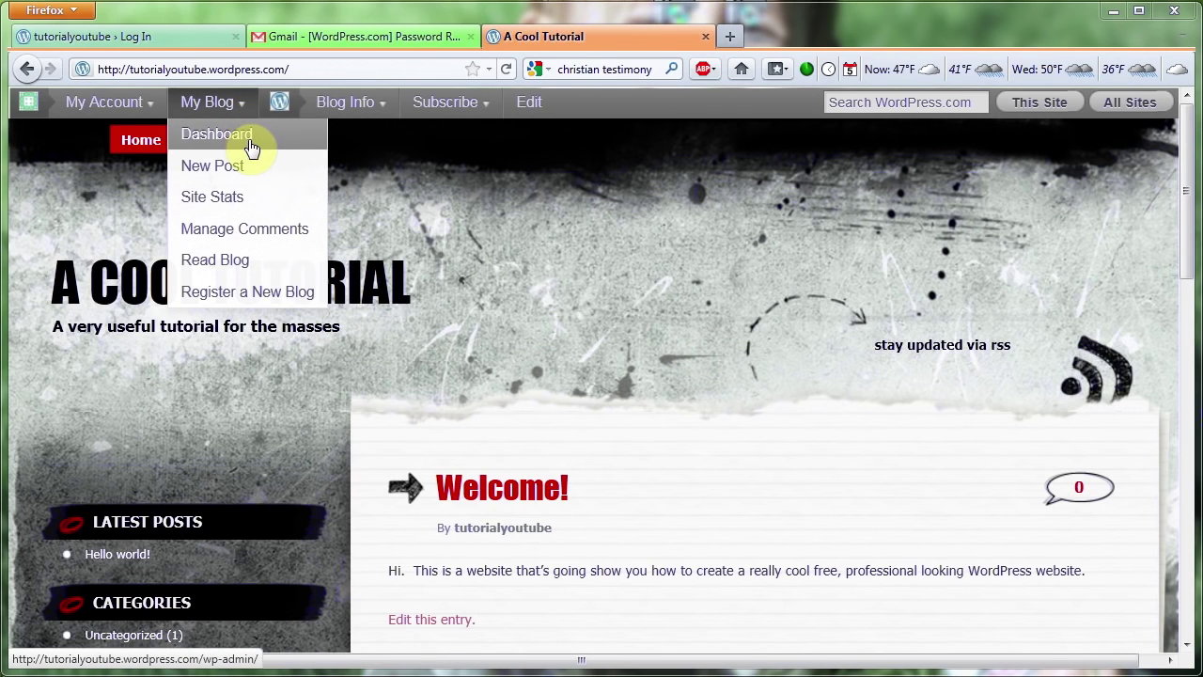
left_click(248, 148)
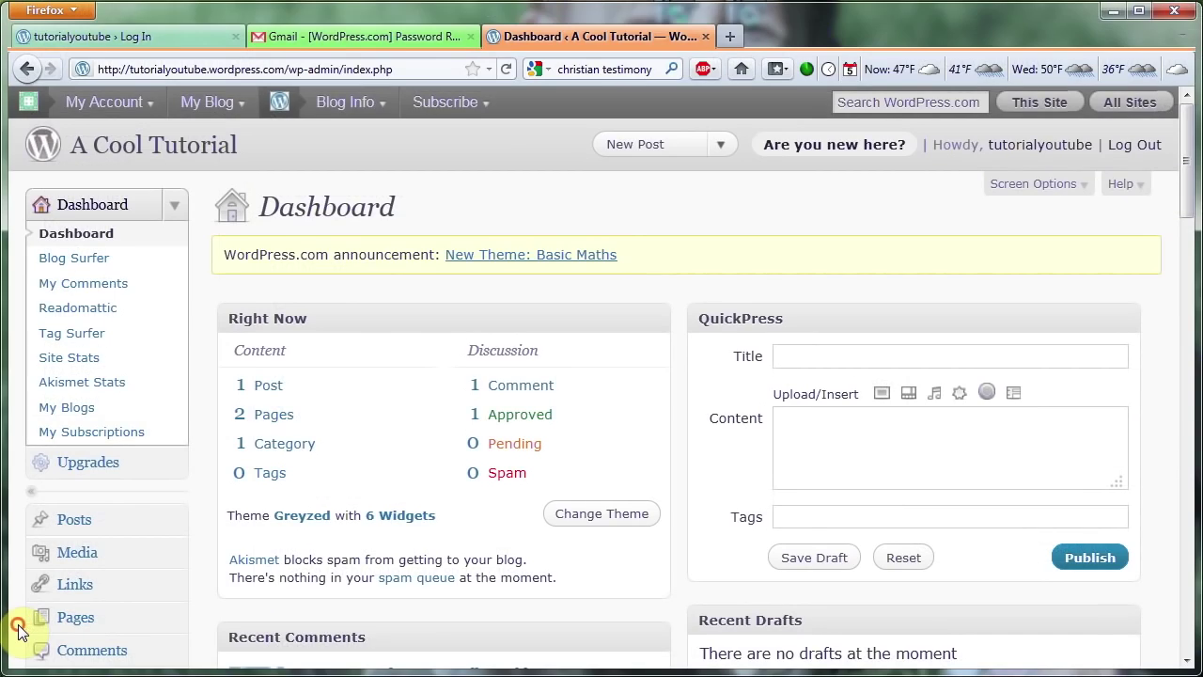
left_click(74, 617)
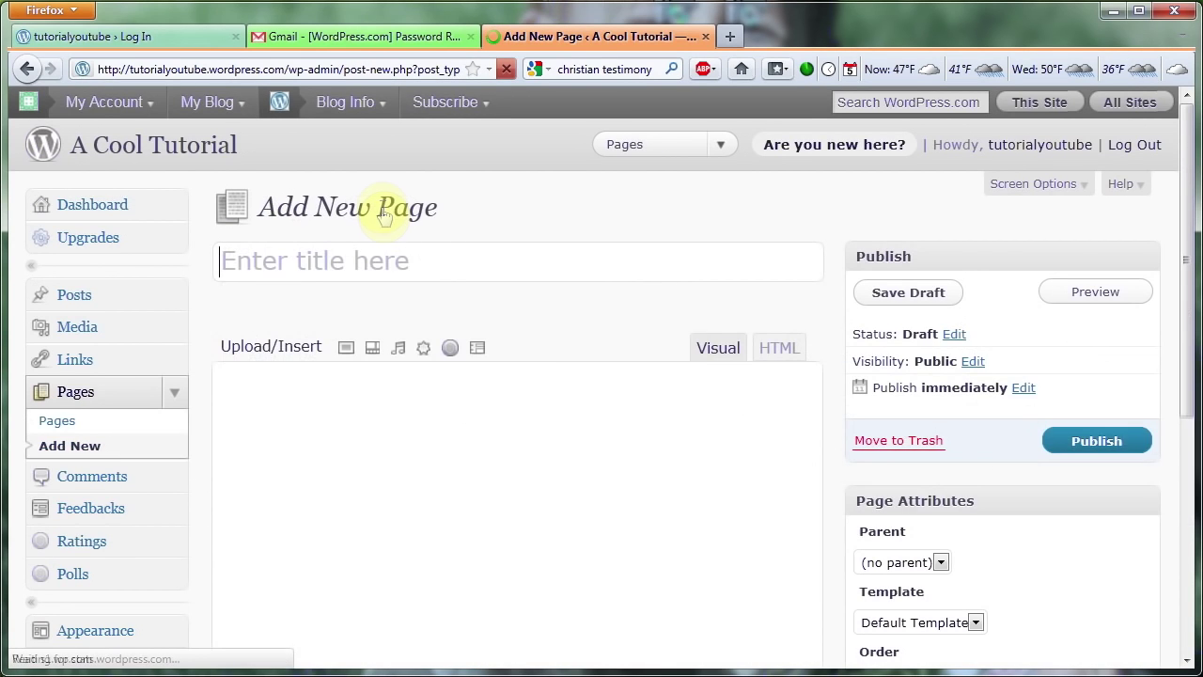
left_click(408, 262)
- Title the page 'News', paste the announcement sentence as its body, and publish it
type("News")
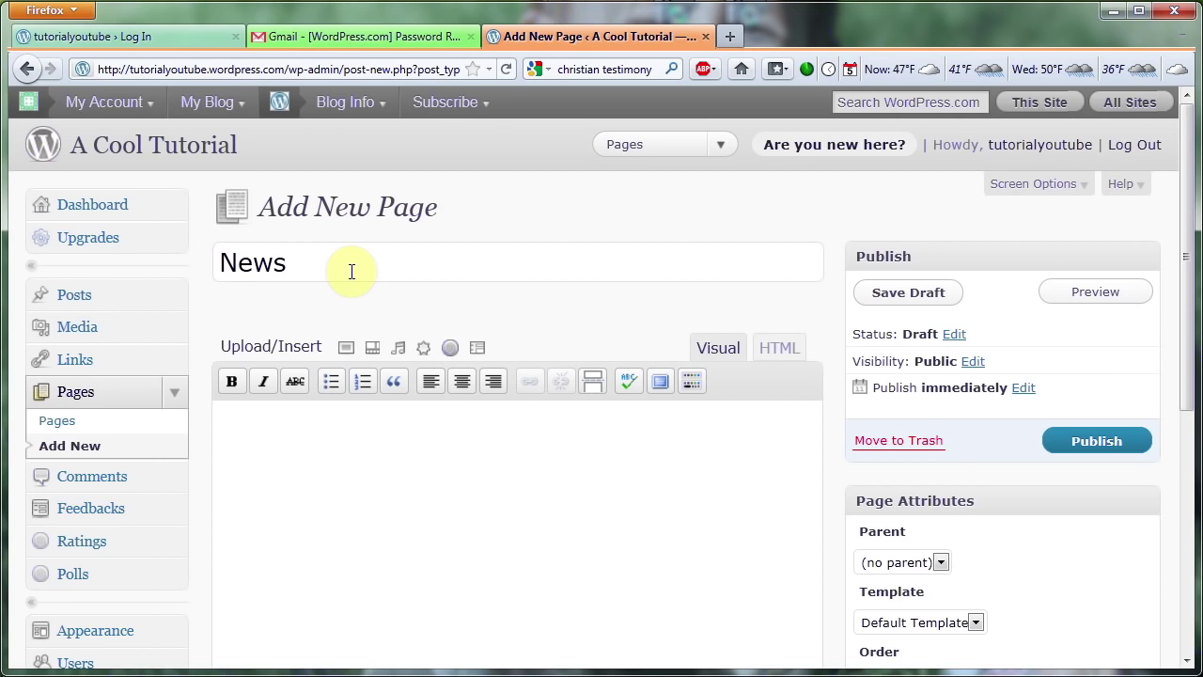
key("Tab")
type("Hi.  This is my first announcement.  Check back often to get additional news.")
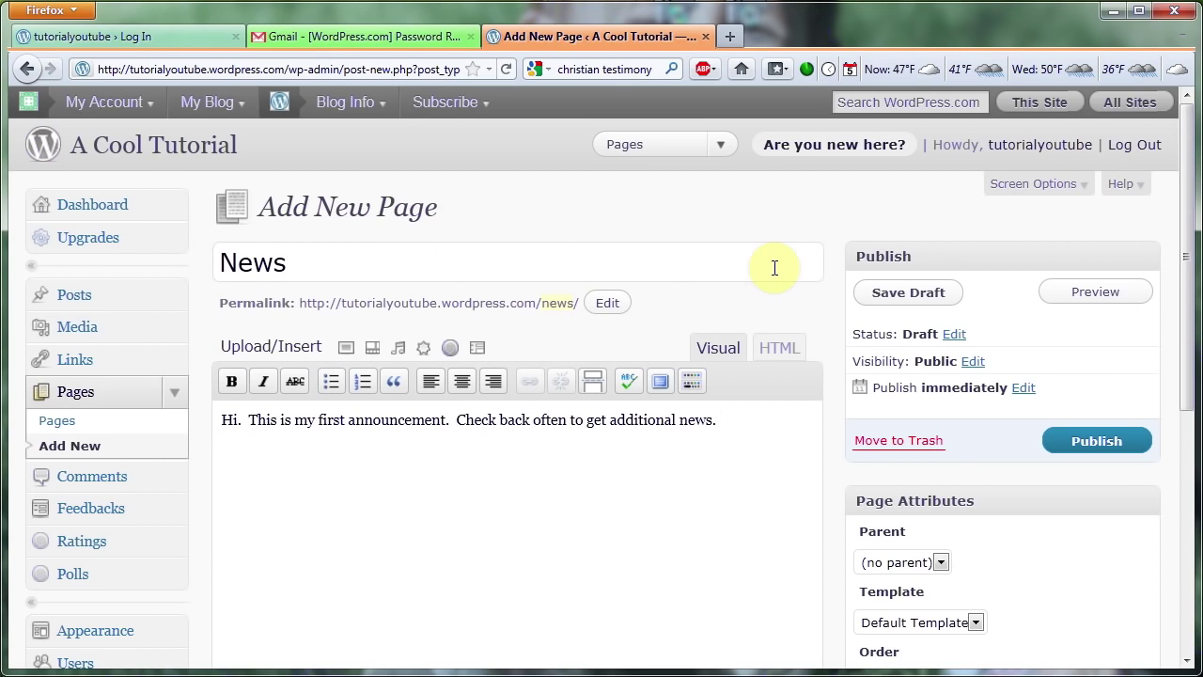
left_click(1099, 447)
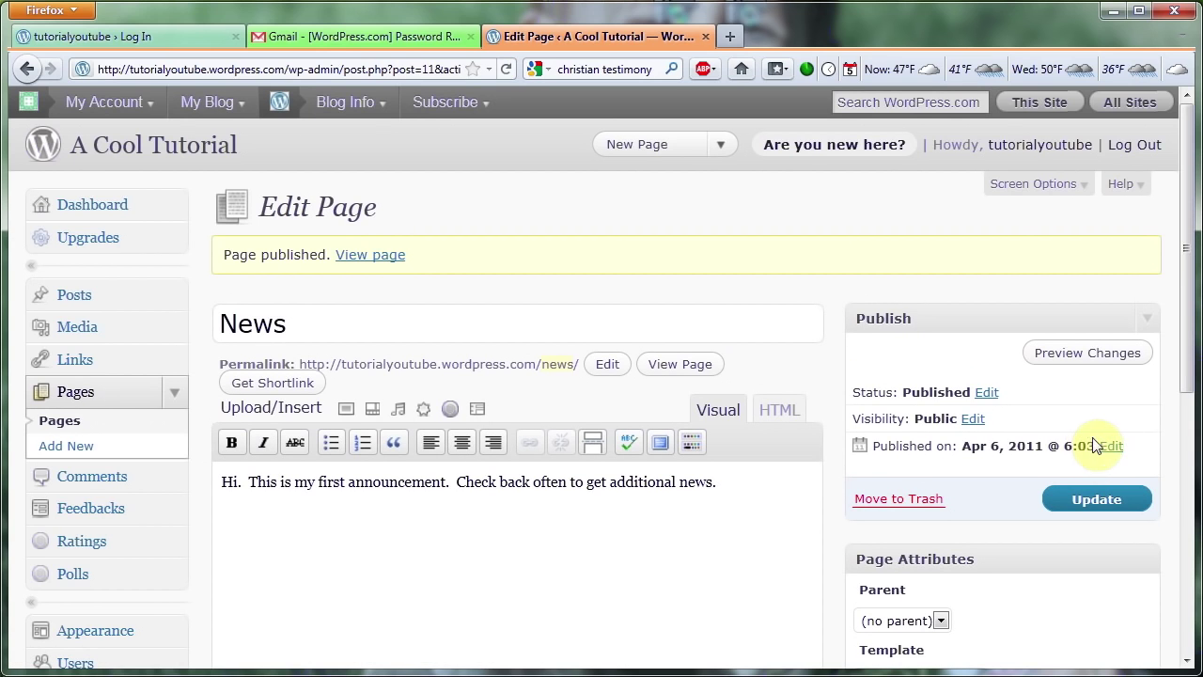
left_click_drag(1191, 299, 1194, 470)
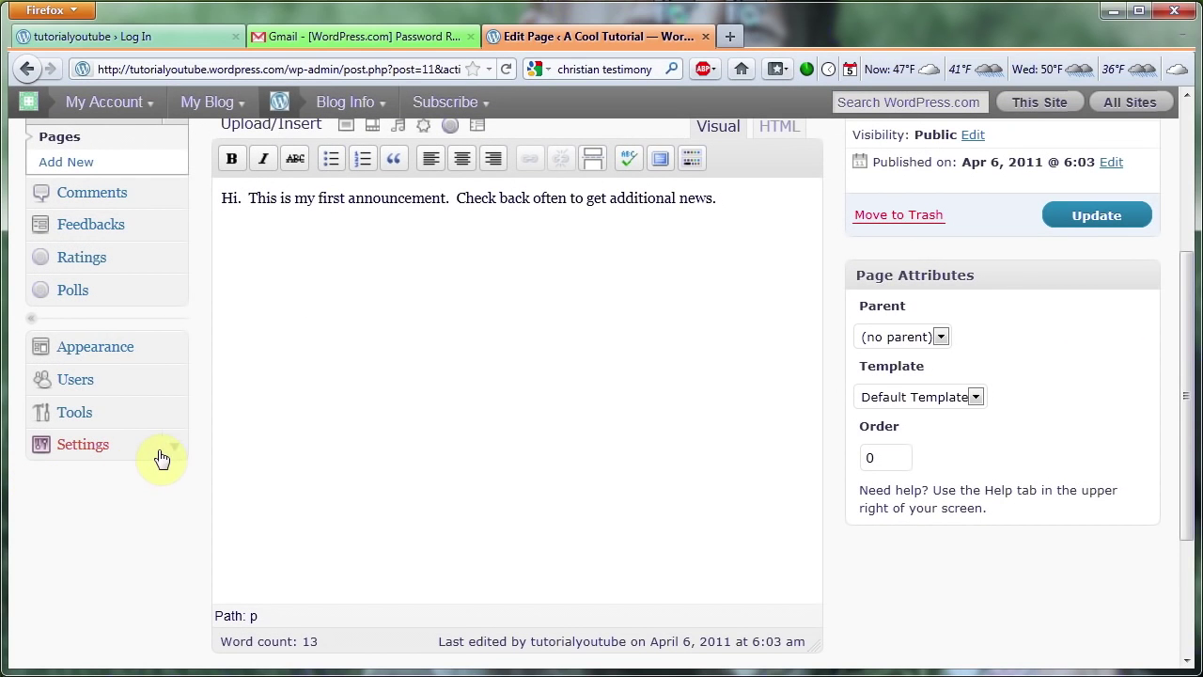
- Set News as the posts page in Reading Settings, save, and view the public home page
left_click(326, 409)
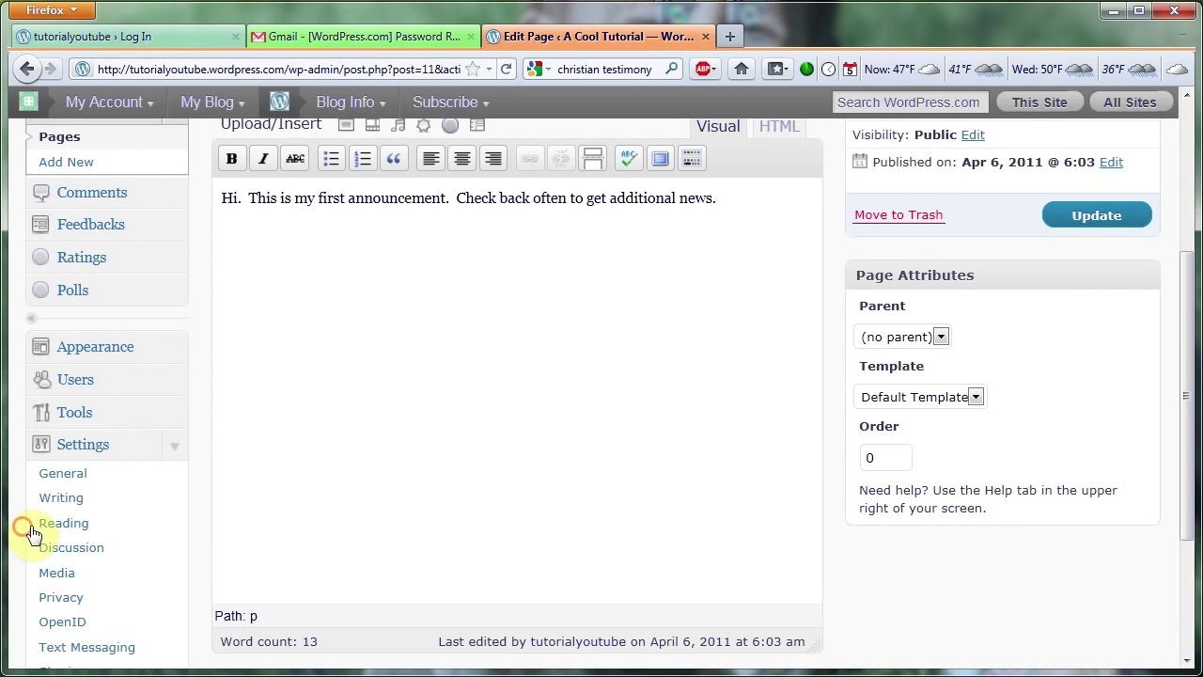
left_click(37, 524)
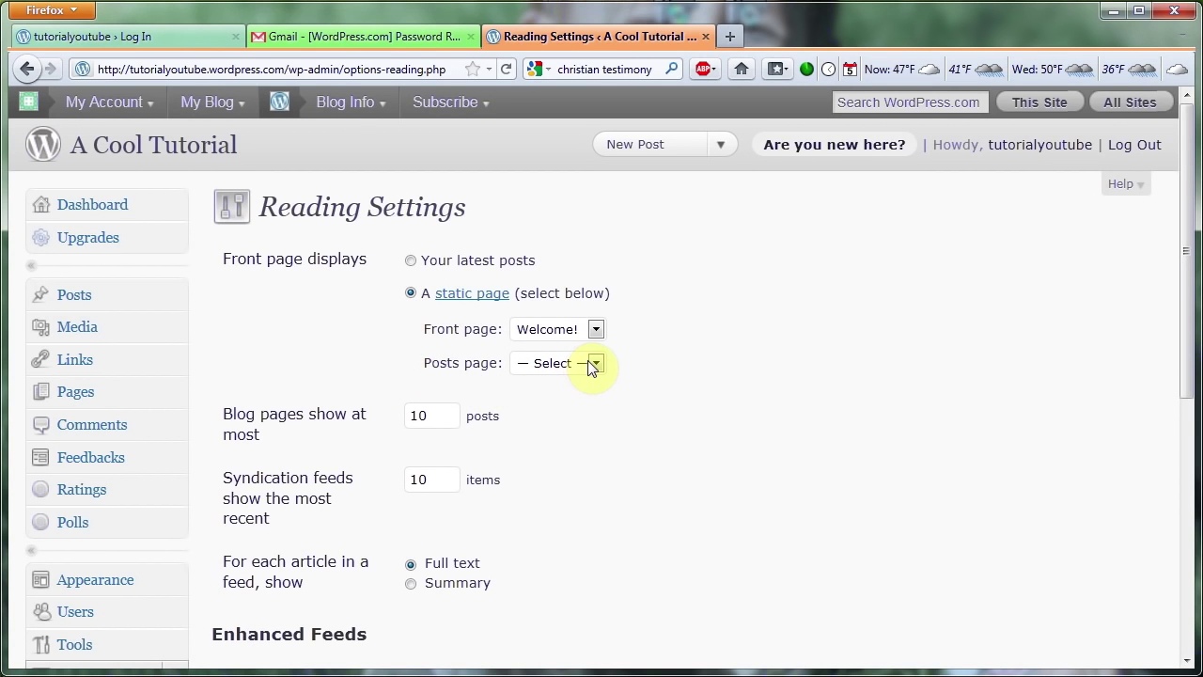
left_click(771, 362)
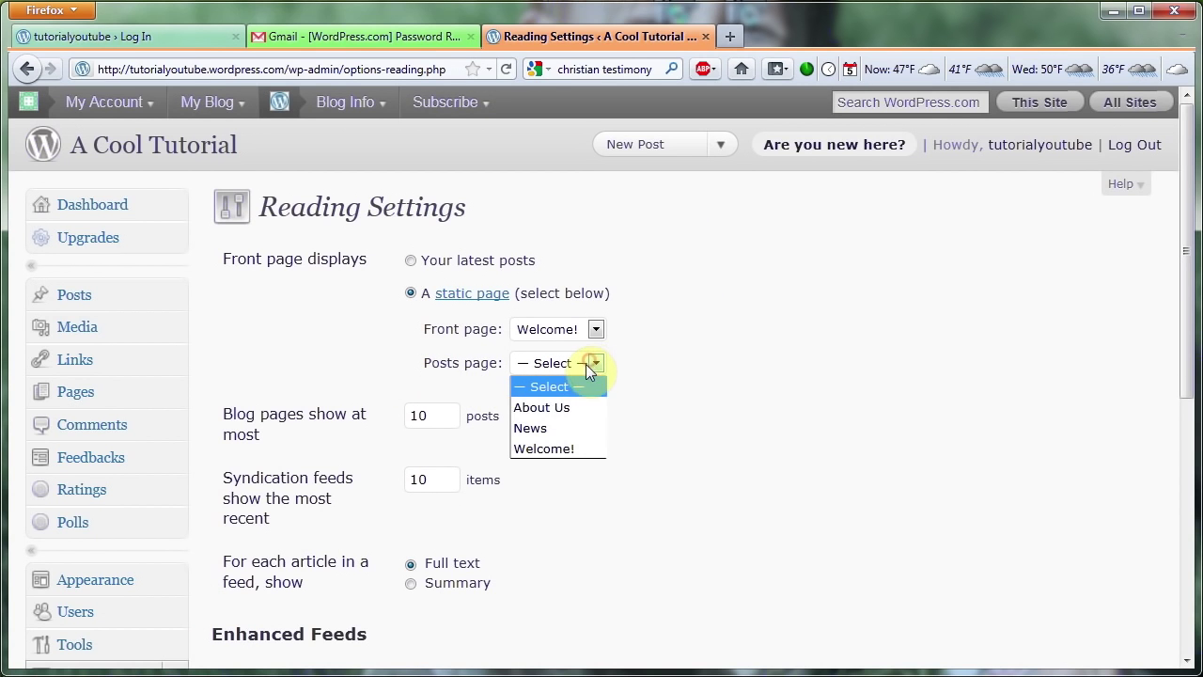
left_click(564, 430)
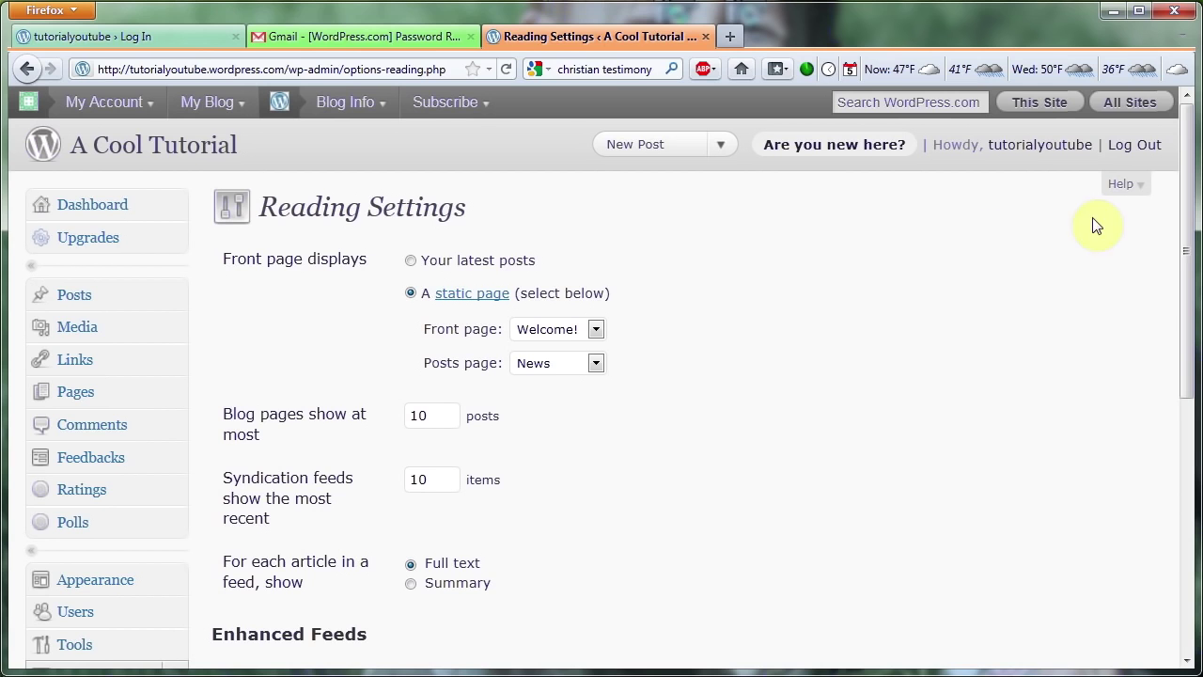
left_click_drag(1187, 250, 1188, 526)
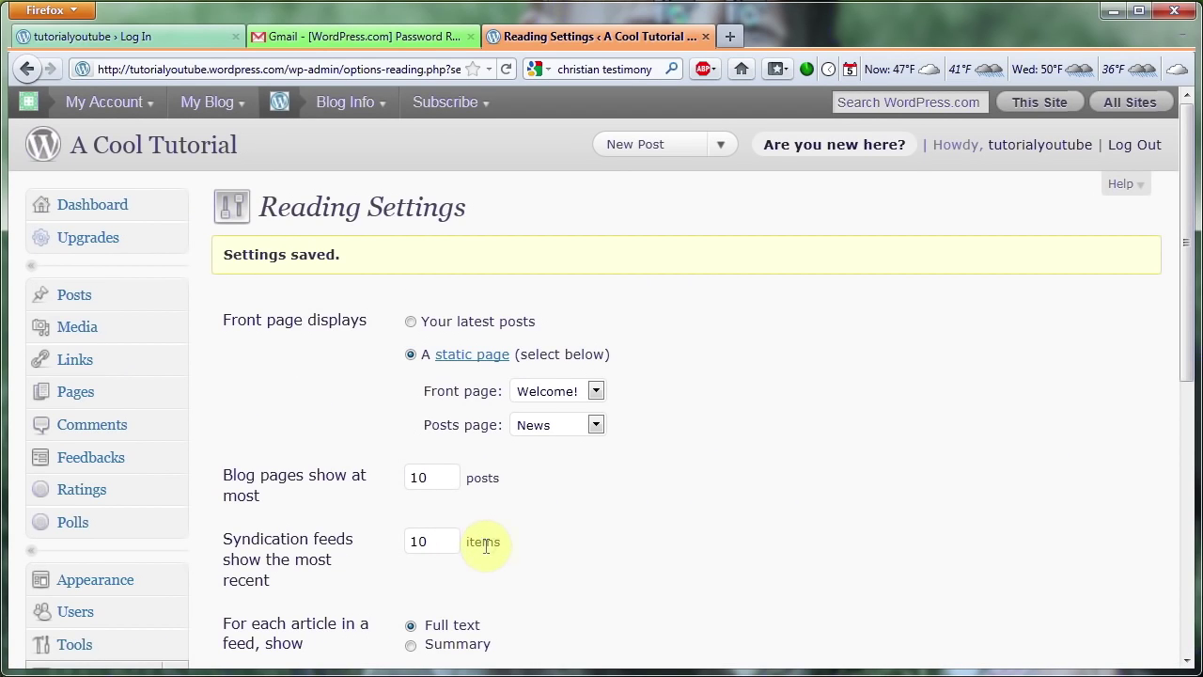
left_click(199, 156)
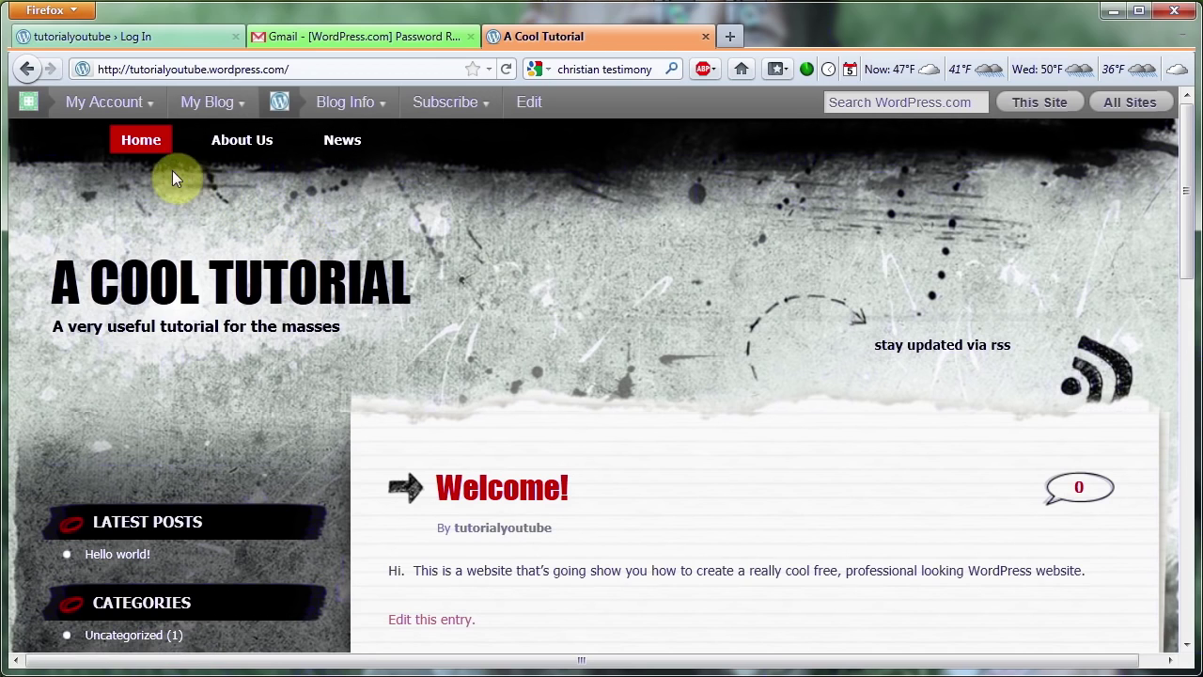
- Browse the live About Us and News pages, then return to the admin Dashboard
left_click(241, 146)
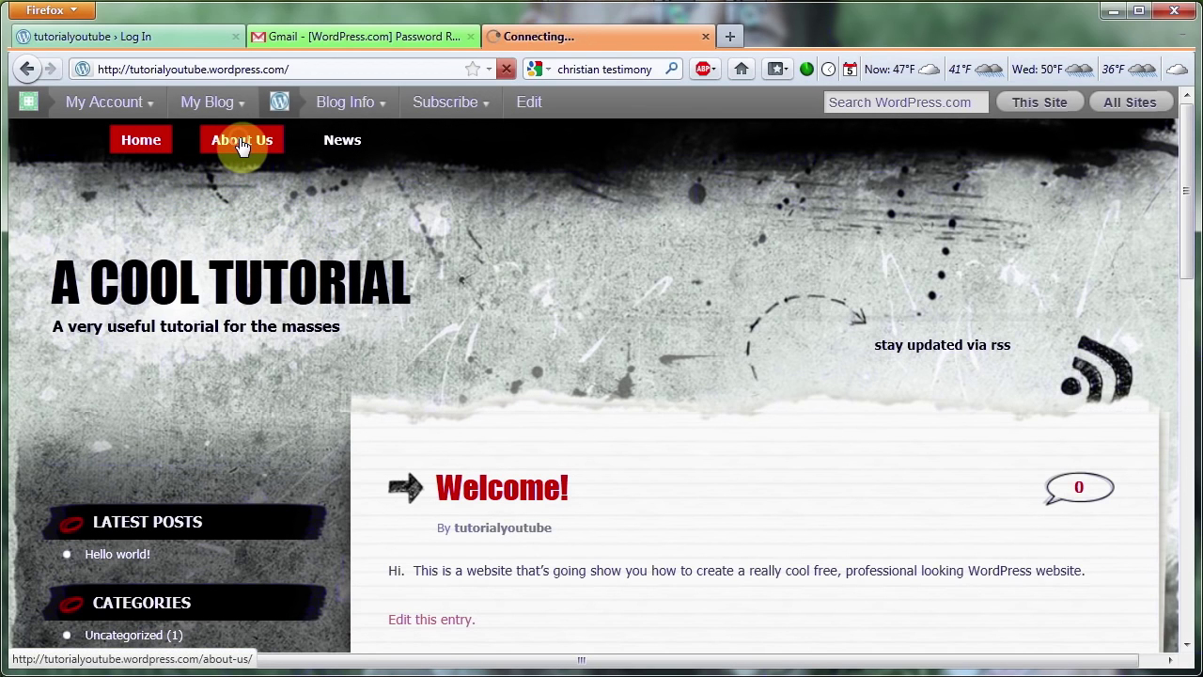
left_click(346, 150)
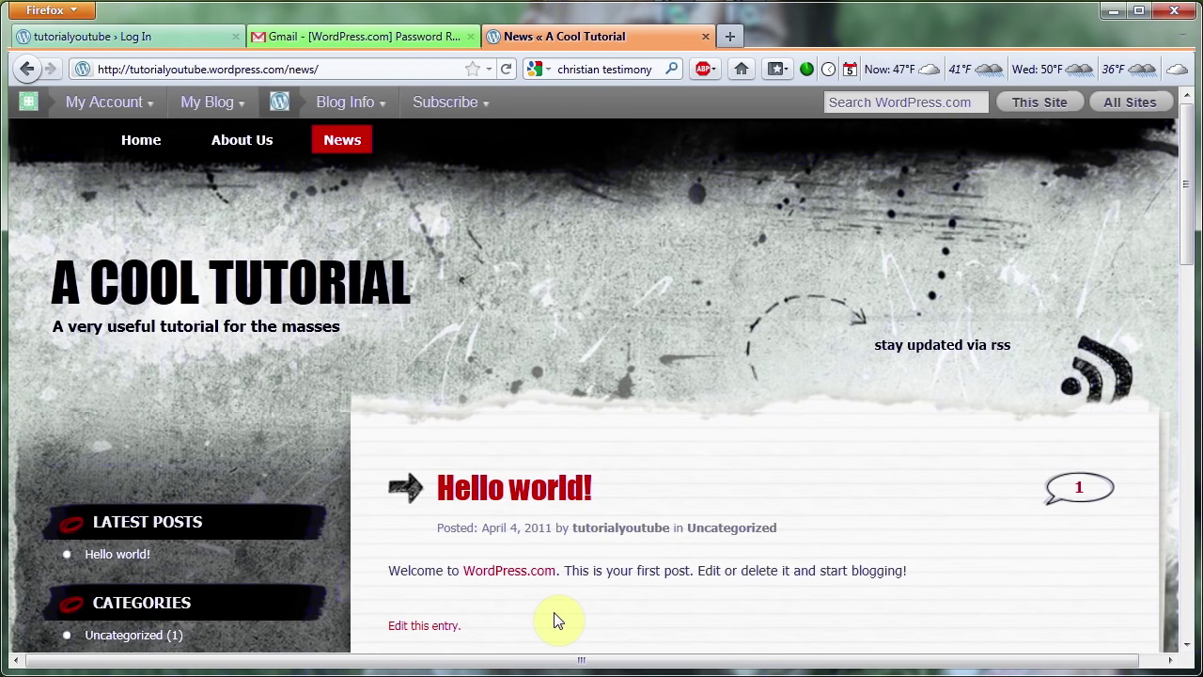
mouse_move(226, 111)
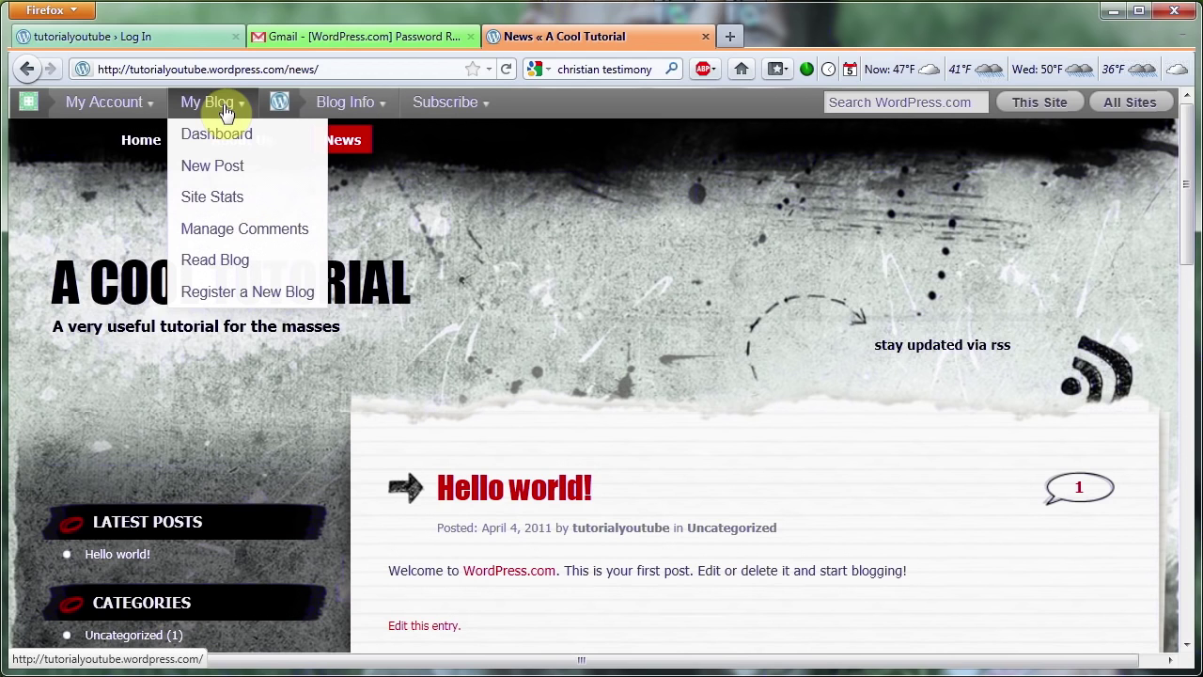
left_click(237, 141)
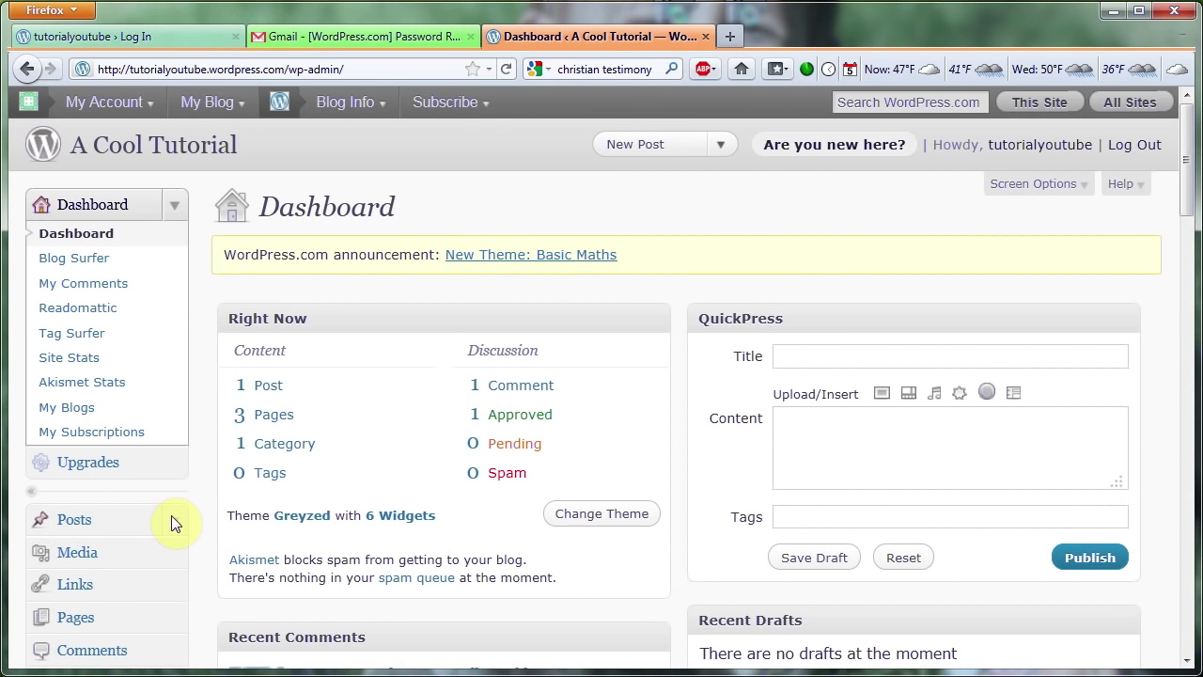
- Publish the post 'Here's my 2nd Announcement' about the rain and wearing boots, then view the site
left_click(329, 507)
left_click(73, 574)
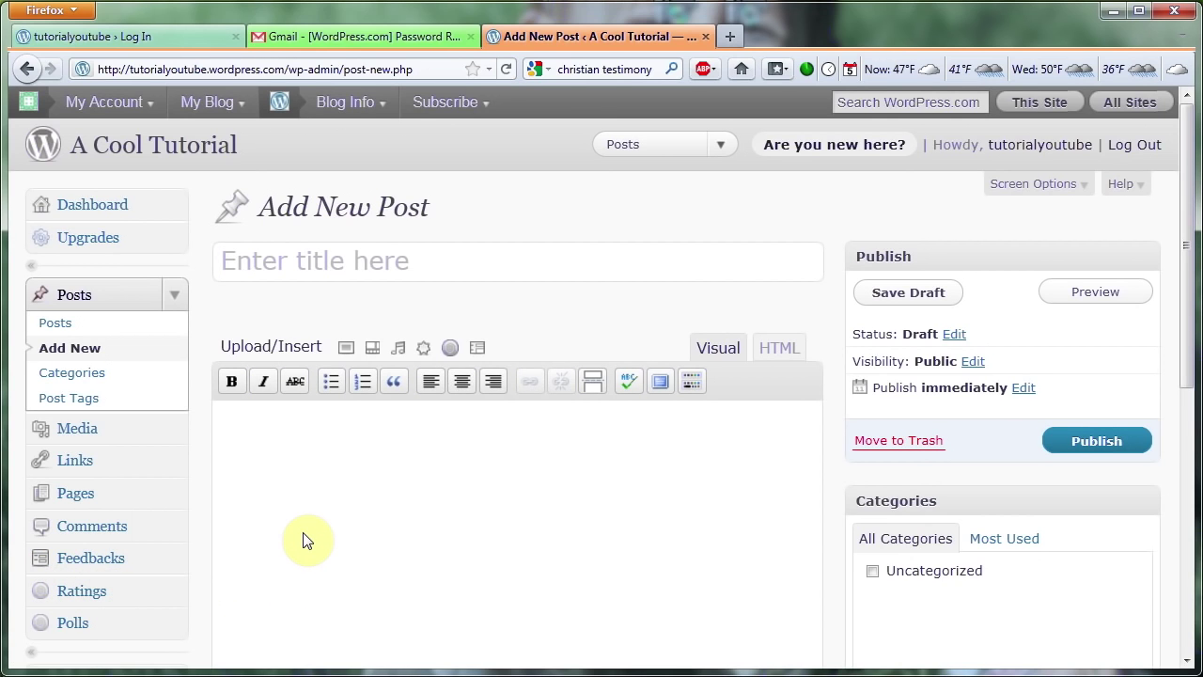
type("Here's my 2nd Announcement")
key("Tab")
type("Hi.  Here's the")
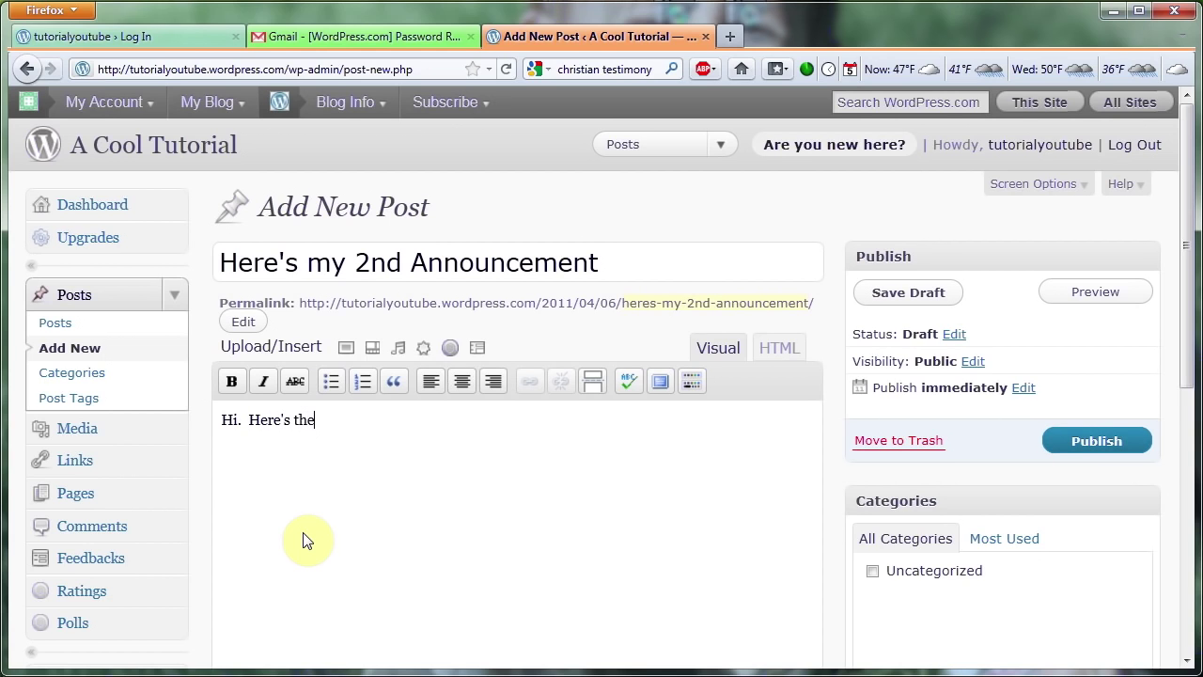
type(" next set of news.  Um, it's raining outside.  Don't forget to wear boots.")
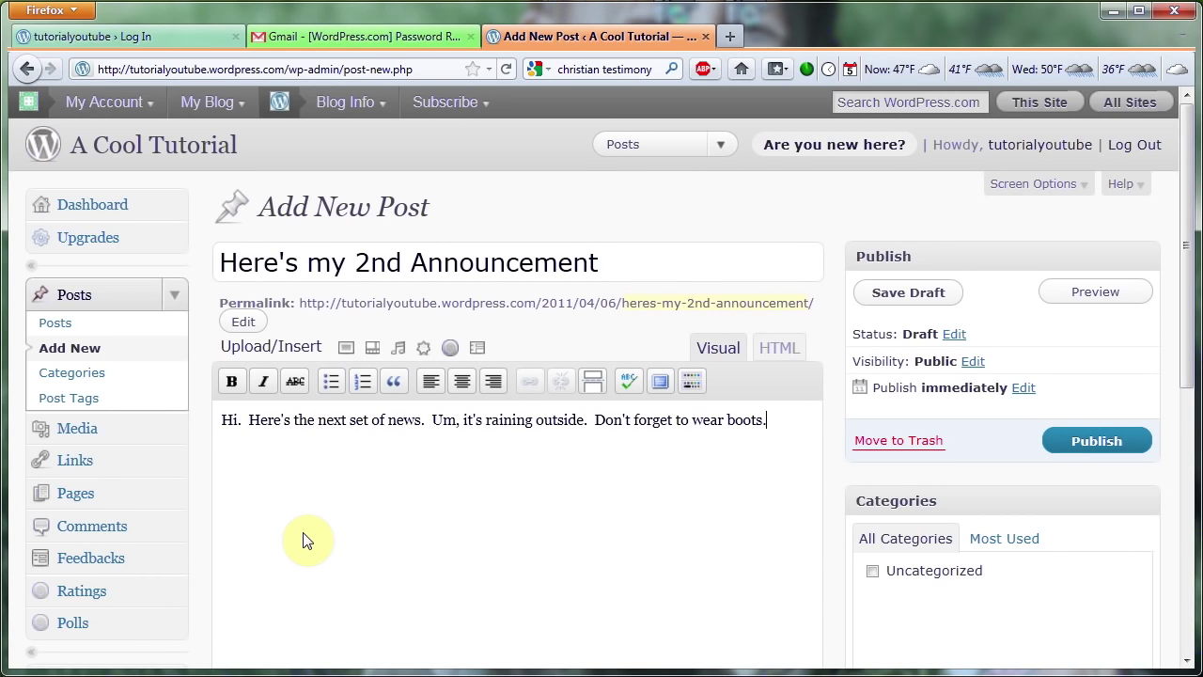
left_click(1120, 442)
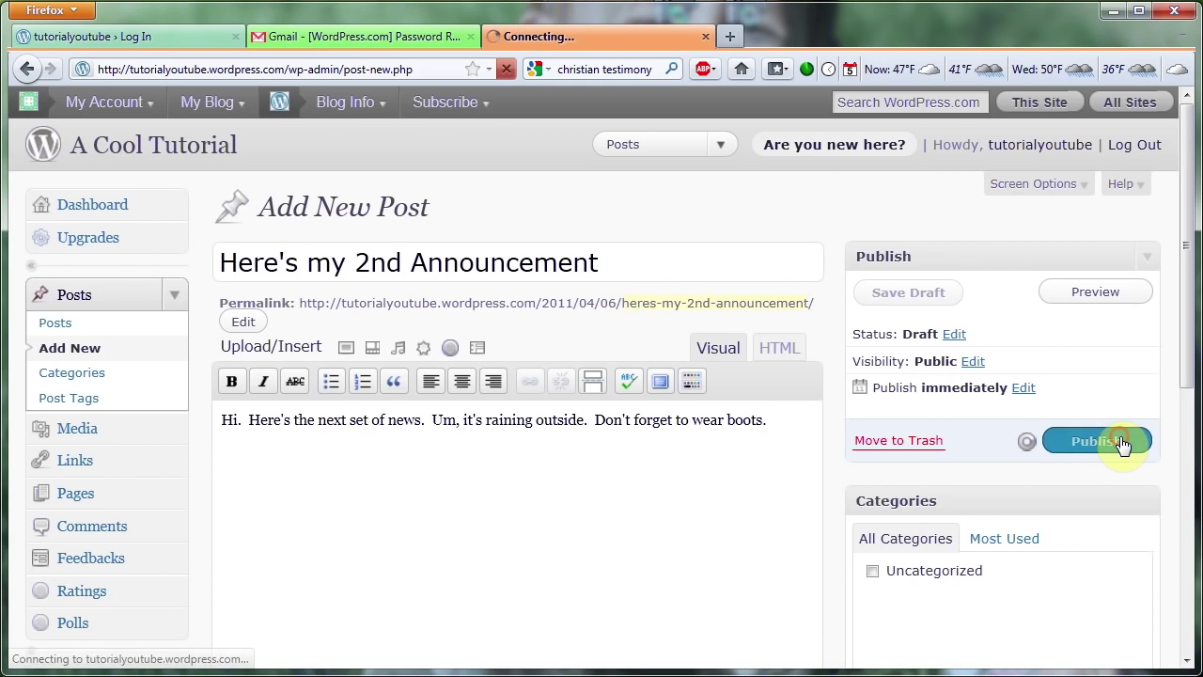
left_click(220, 151)
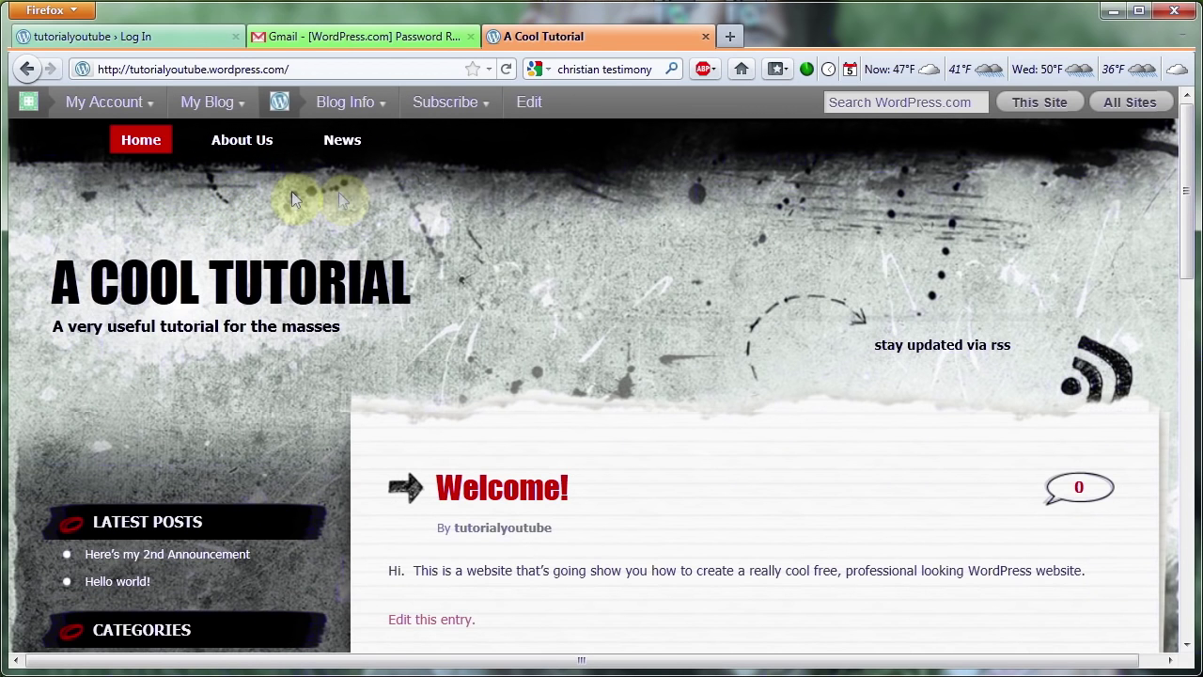
left_click(345, 148)
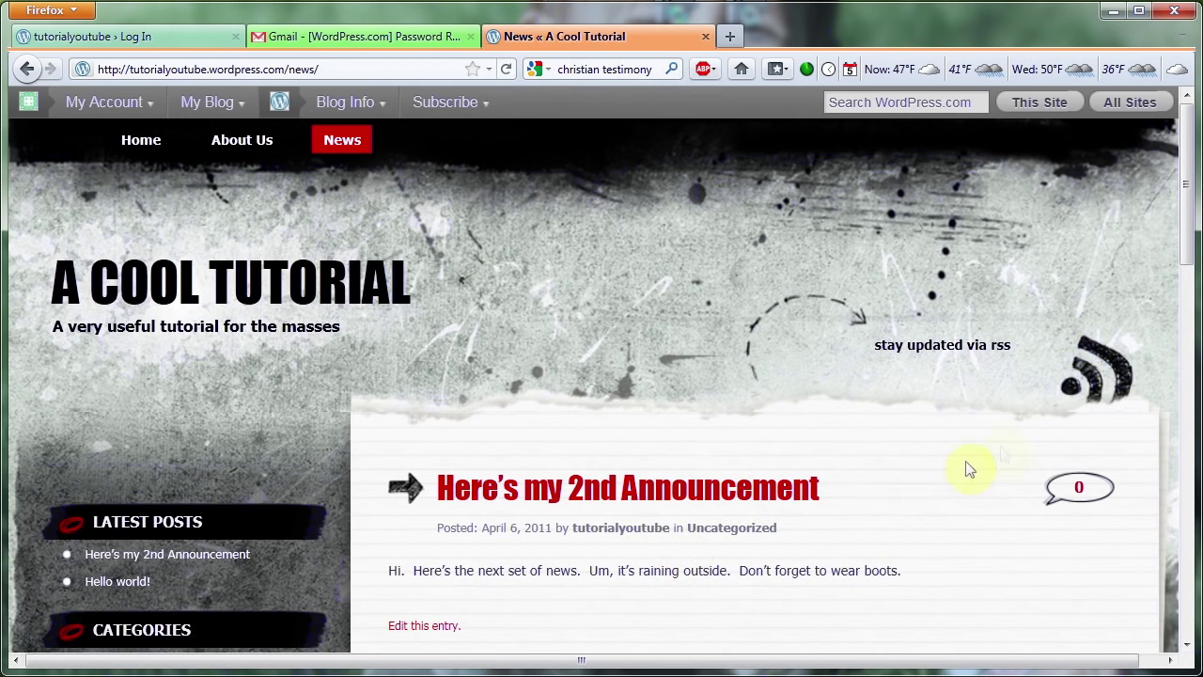
left_click_drag(1188, 236, 1111, 360)
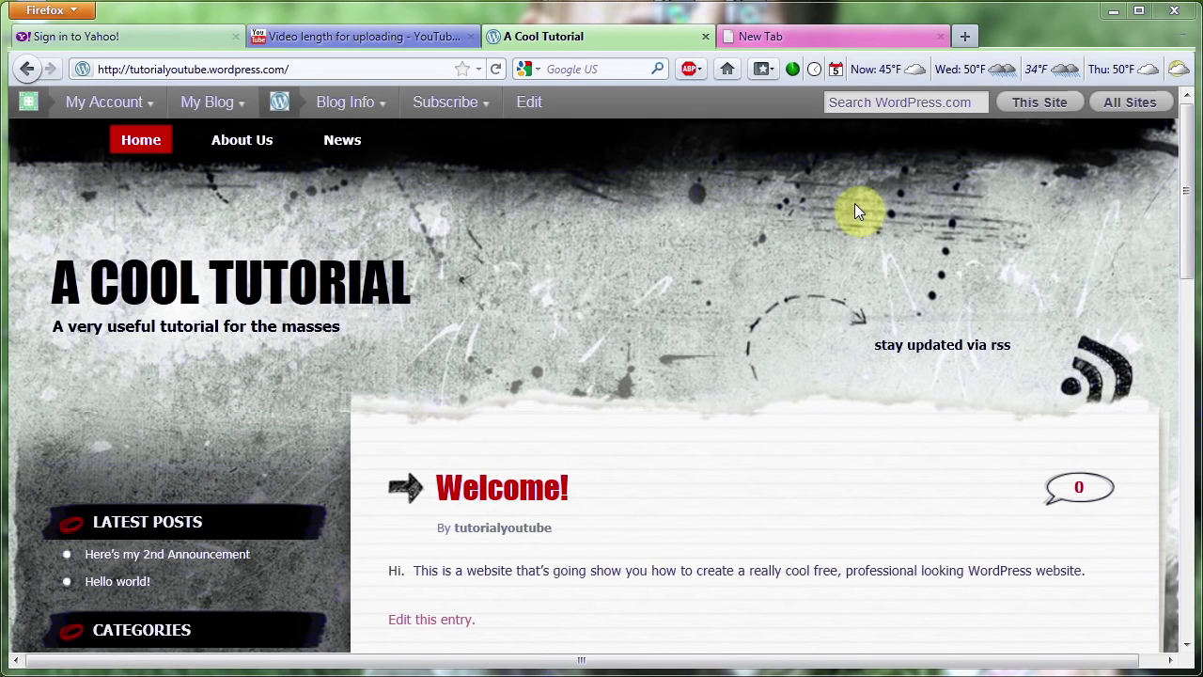
left_click_drag(1184, 218, 164, 285)
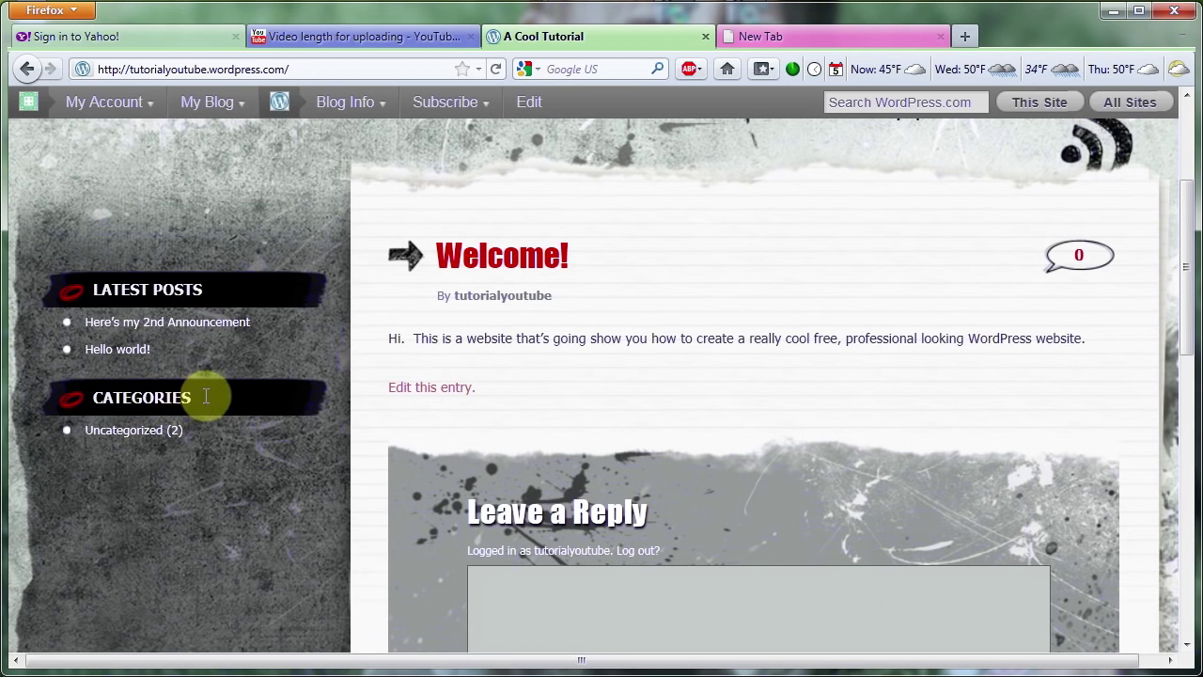
scroll(243, 405, "up", 5)
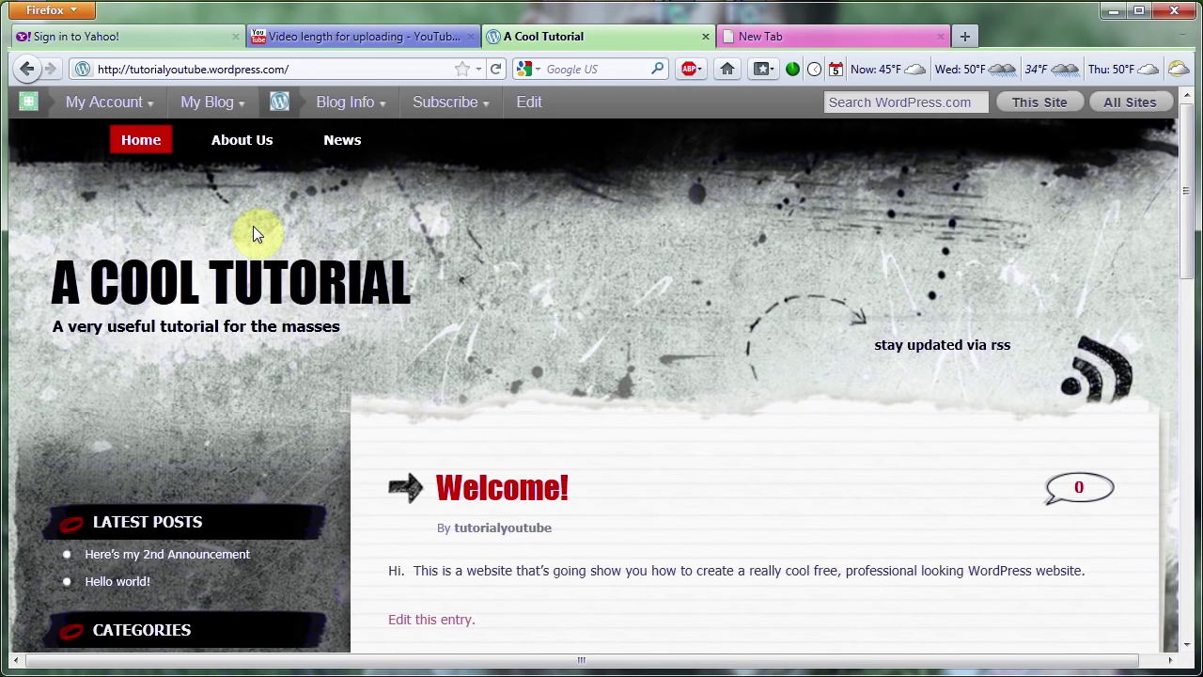
- Open the Widgets page from the dashboard and add the Links widget to Sidebar 1
mouse_move(211, 102)
left_click(239, 137)
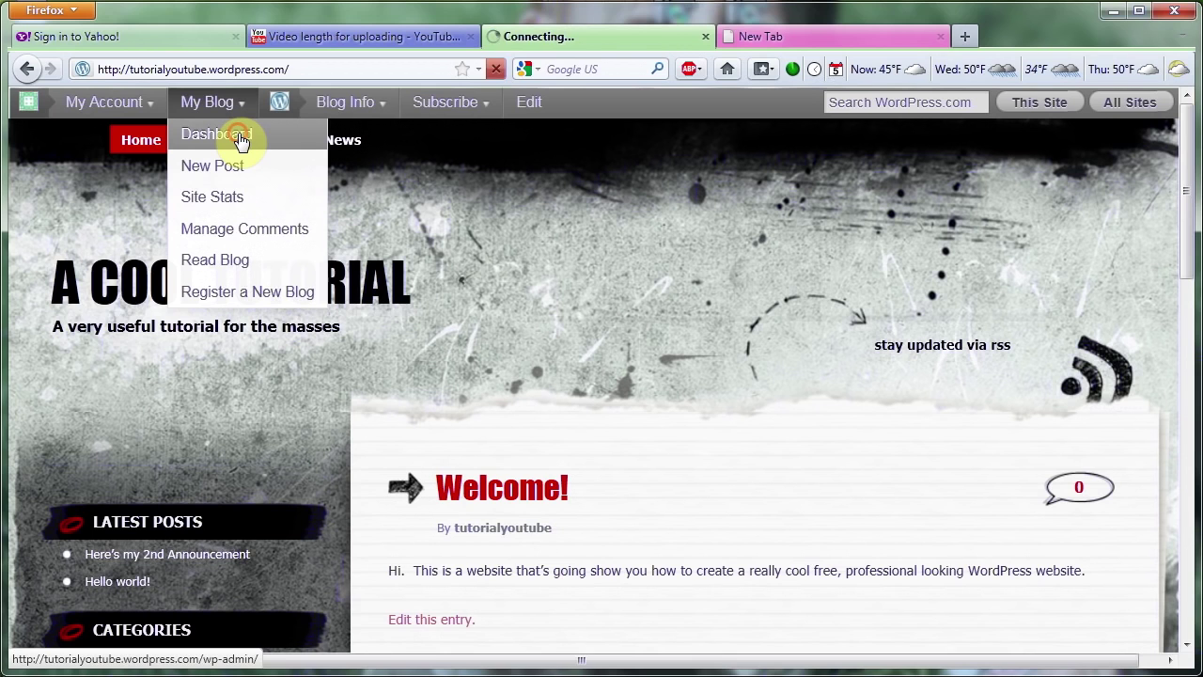
left_click_drag(1189, 169, 1189, 276)
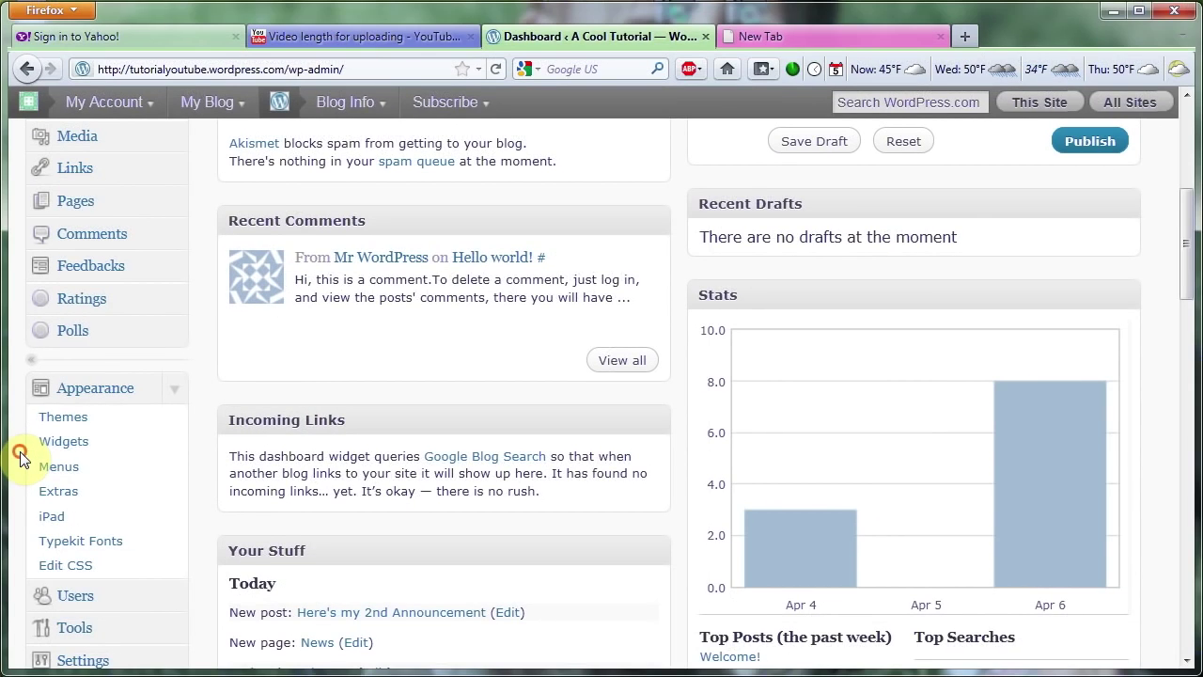
left_click(52, 441)
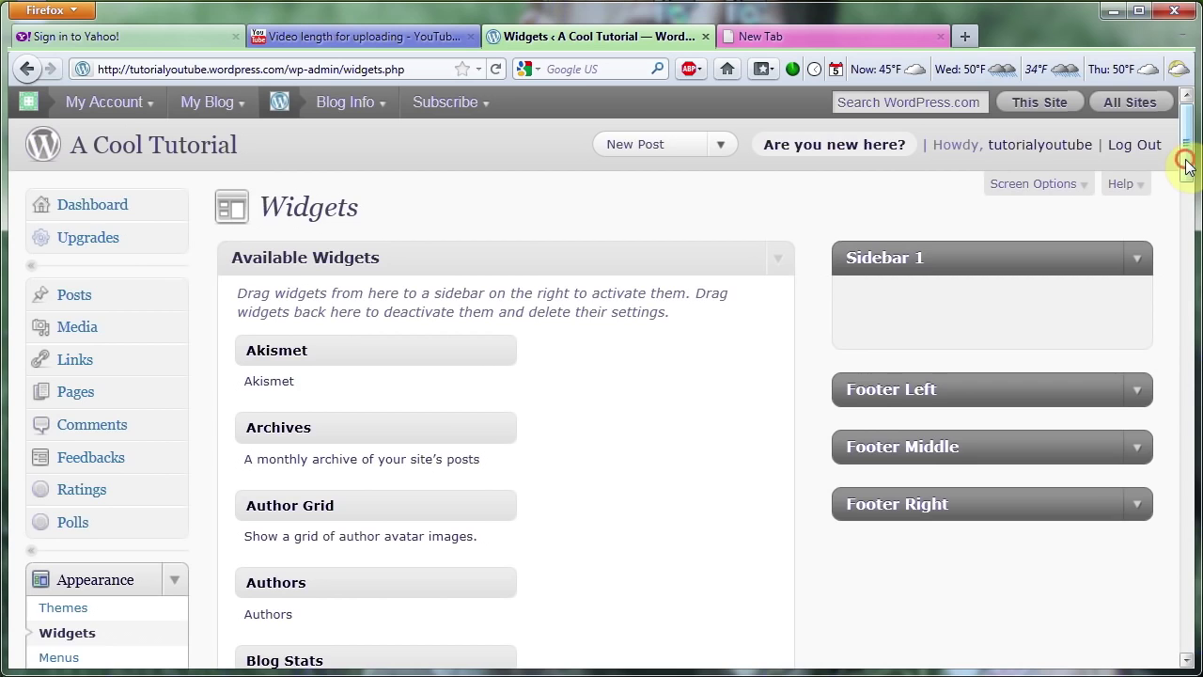
left_click_drag(1187, 167, 1185, 338)
left_click_drag(347, 382, 945, 311)
- Add a Recent Posts widget below Links, title it News, and save it
left_click_drag(1186, 169, 1190, 405)
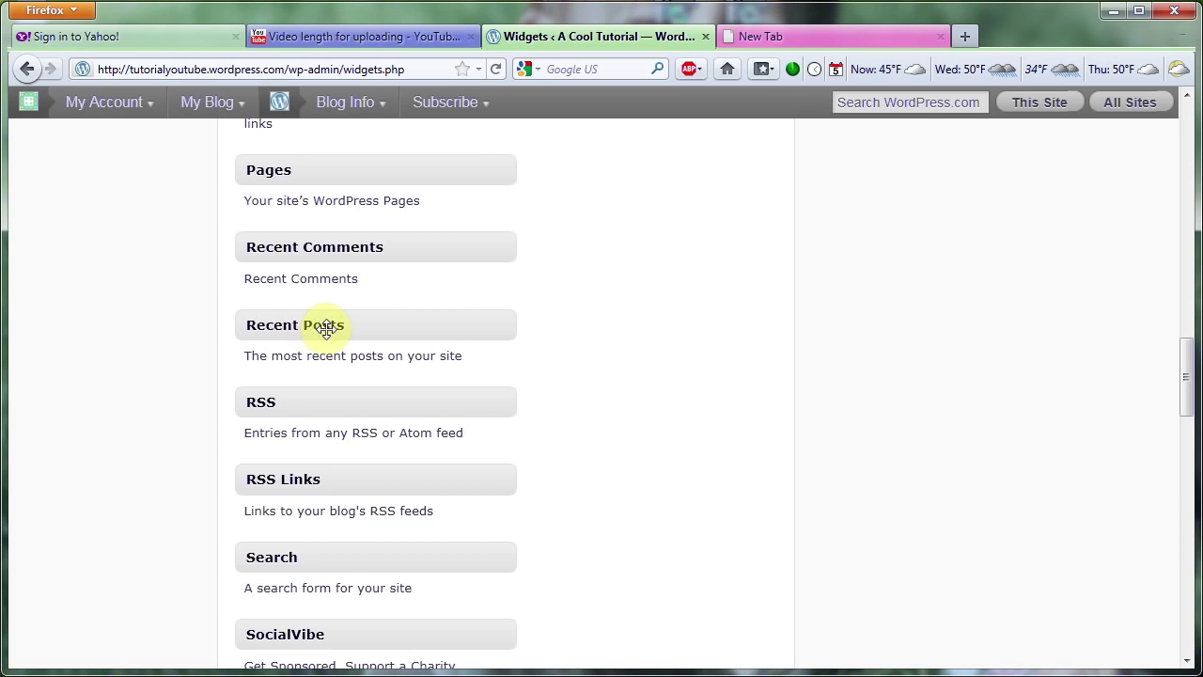
left_click_drag(327, 327, 956, 645)
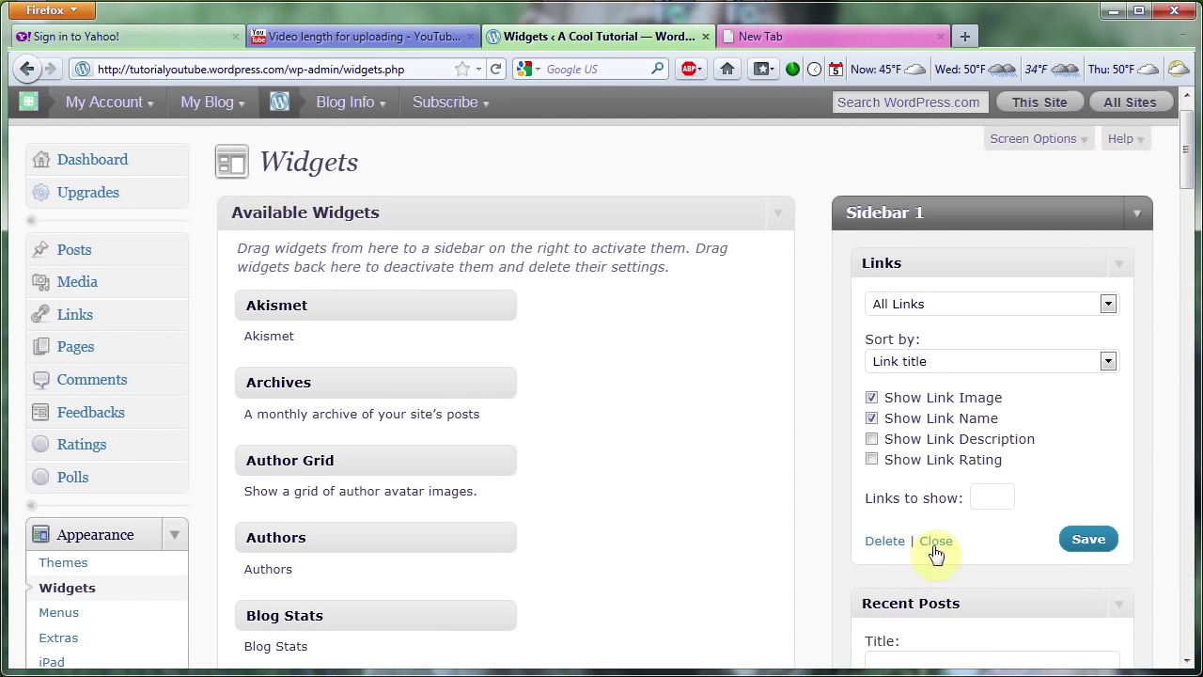
scroll(752, 437, "down", 2)
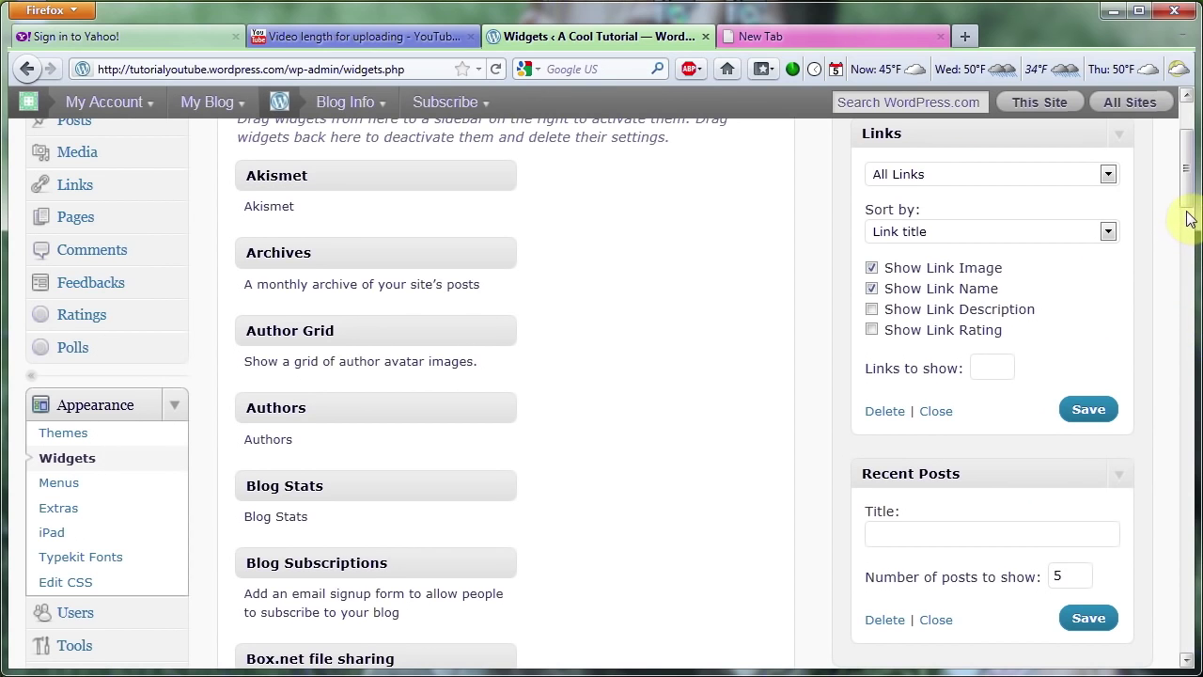
scroll(1187, 218, "down", 2)
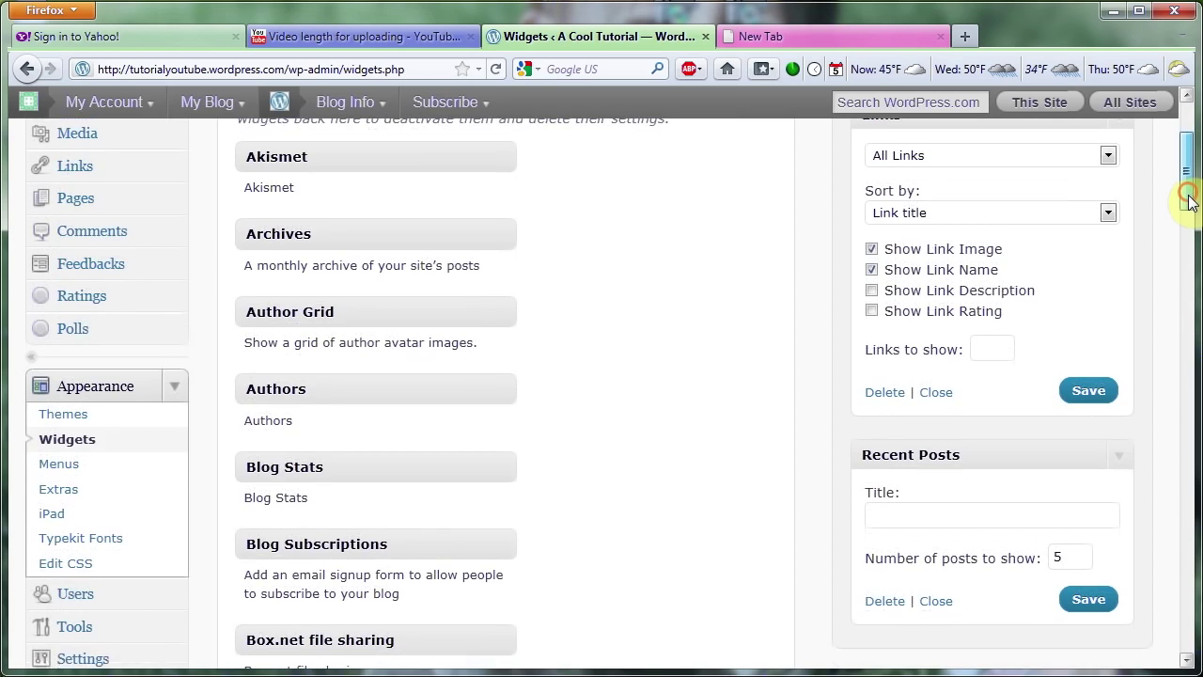
left_click_drag(1190, 212, 1190, 203)
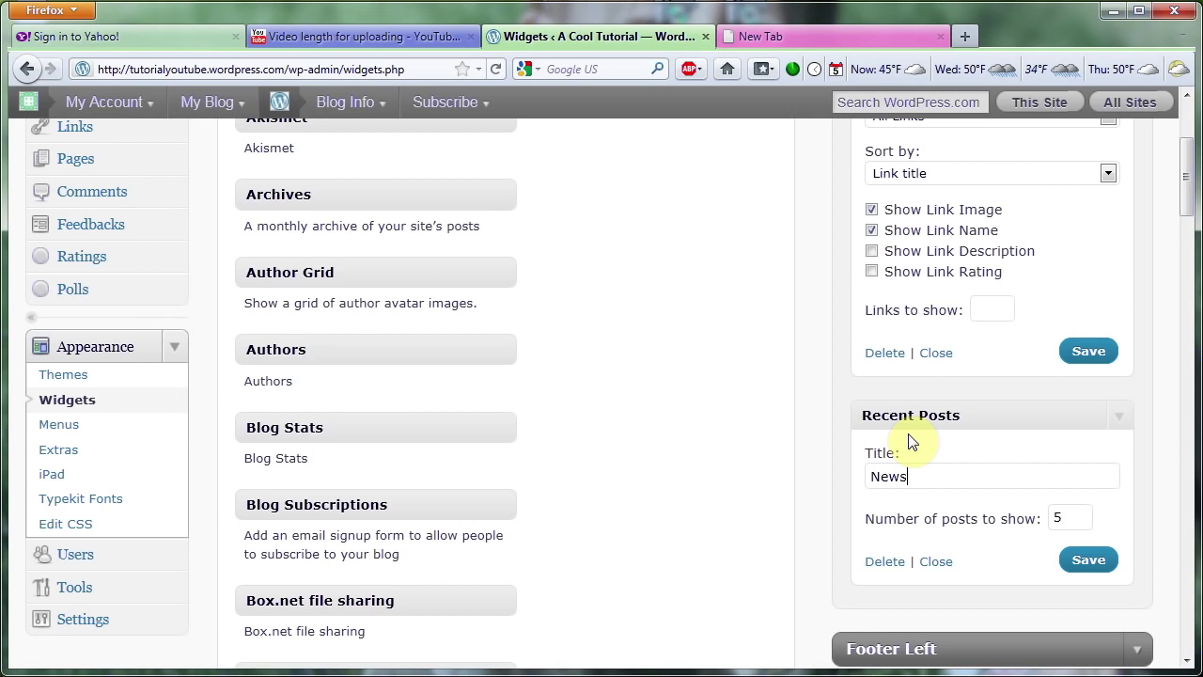
left_click(1087, 560)
- Save the Links widget settings
scroll(1162, 458, "up", 3)
left_click(1087, 480)
scroll(601, 383, "up", 2)
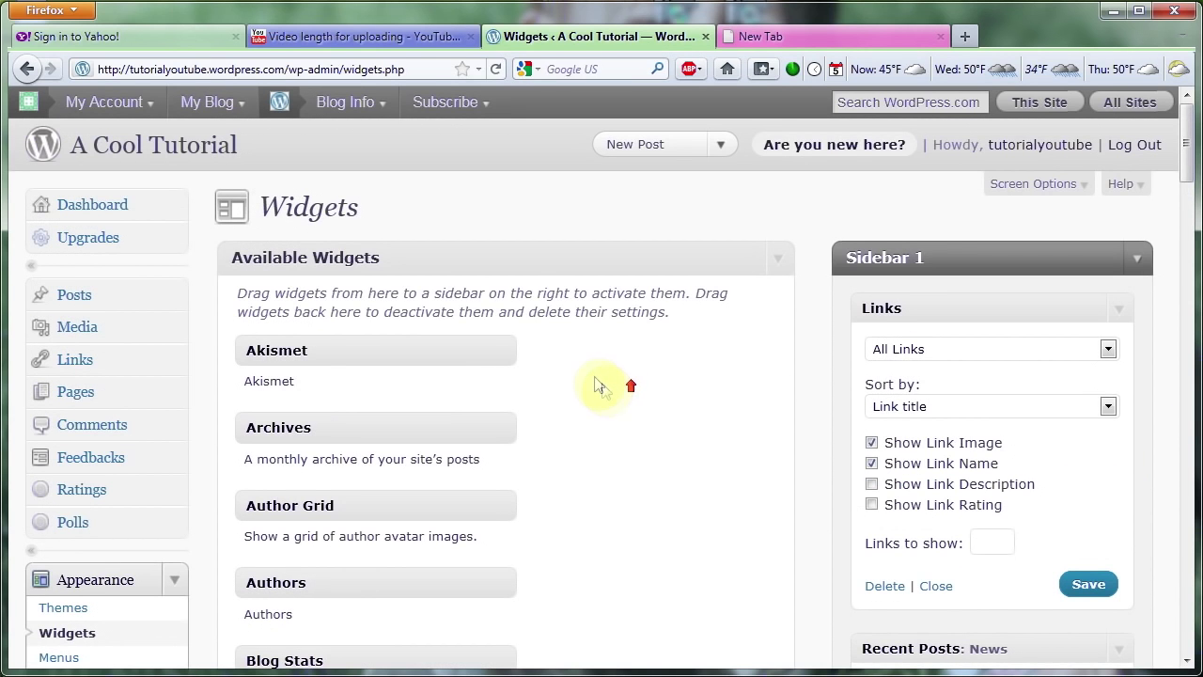
- Visit the 'A Cool Tutorial' front page to see the Blogroll links and the News post list
left_click(159, 151)
scroll(1186, 205, "down", 5)
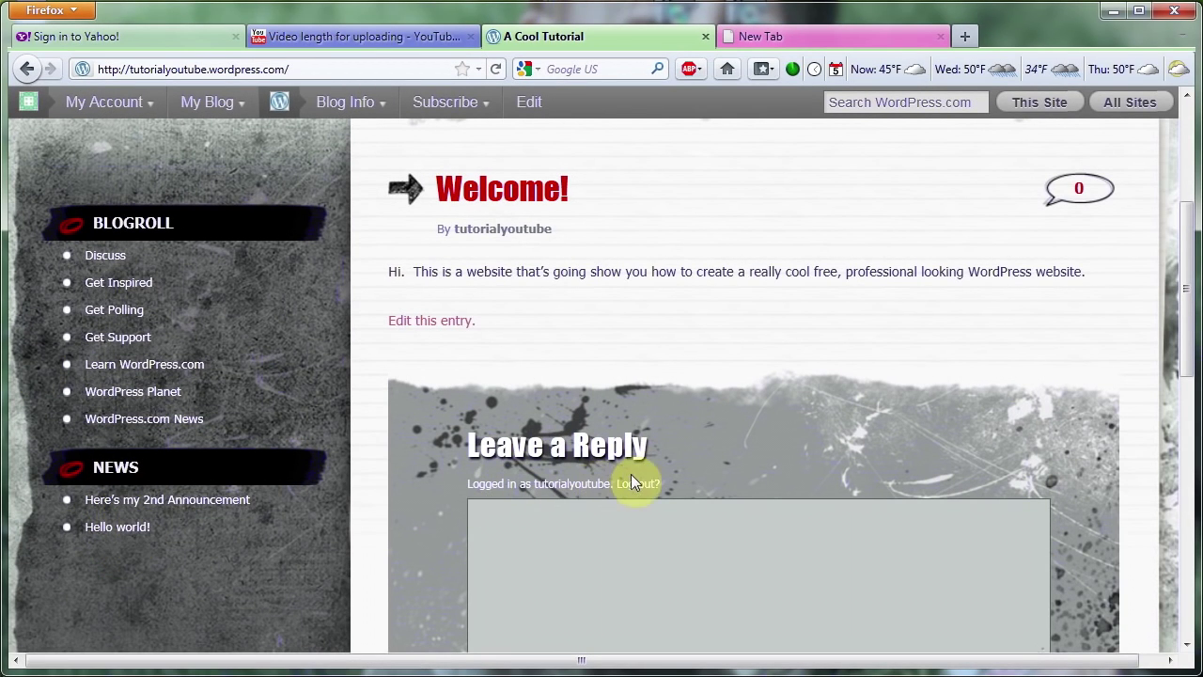
left_click(1187, 324)
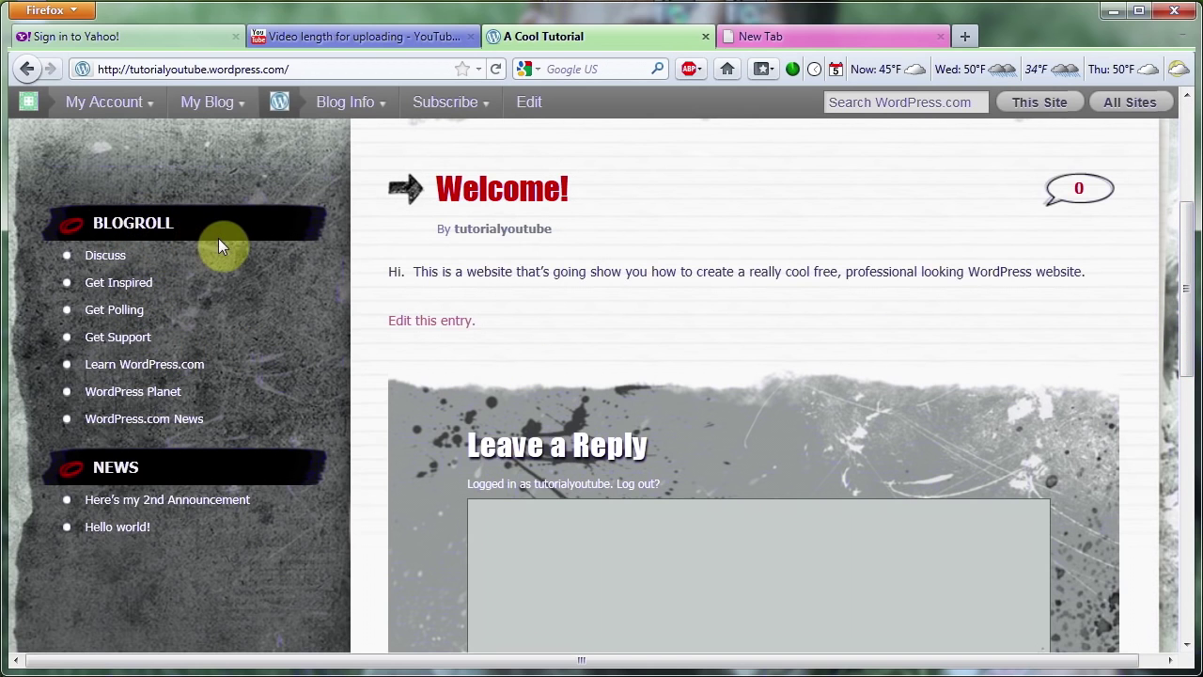
scroll(926, 336, "up", 5)
mouse_move(209, 106)
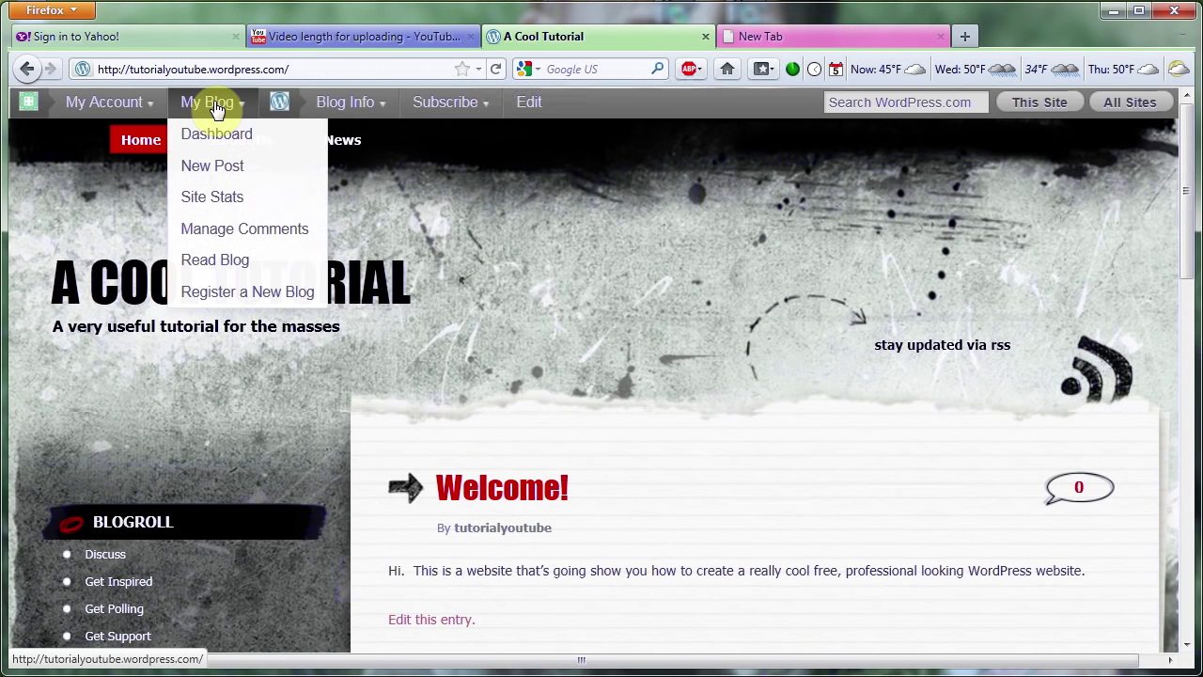
- From My Blog > Dashboard, open Links > Link Categories, which lists Blogroll
left_click(215, 139)
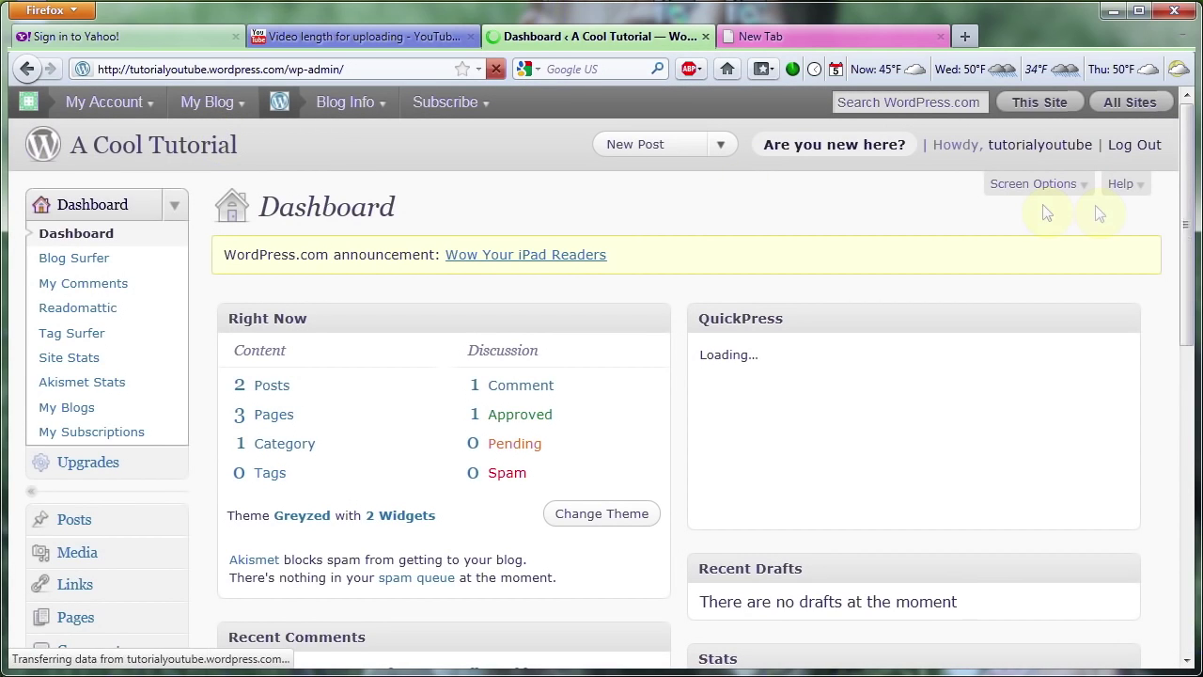
left_click_drag(1186, 215, 1193, 243)
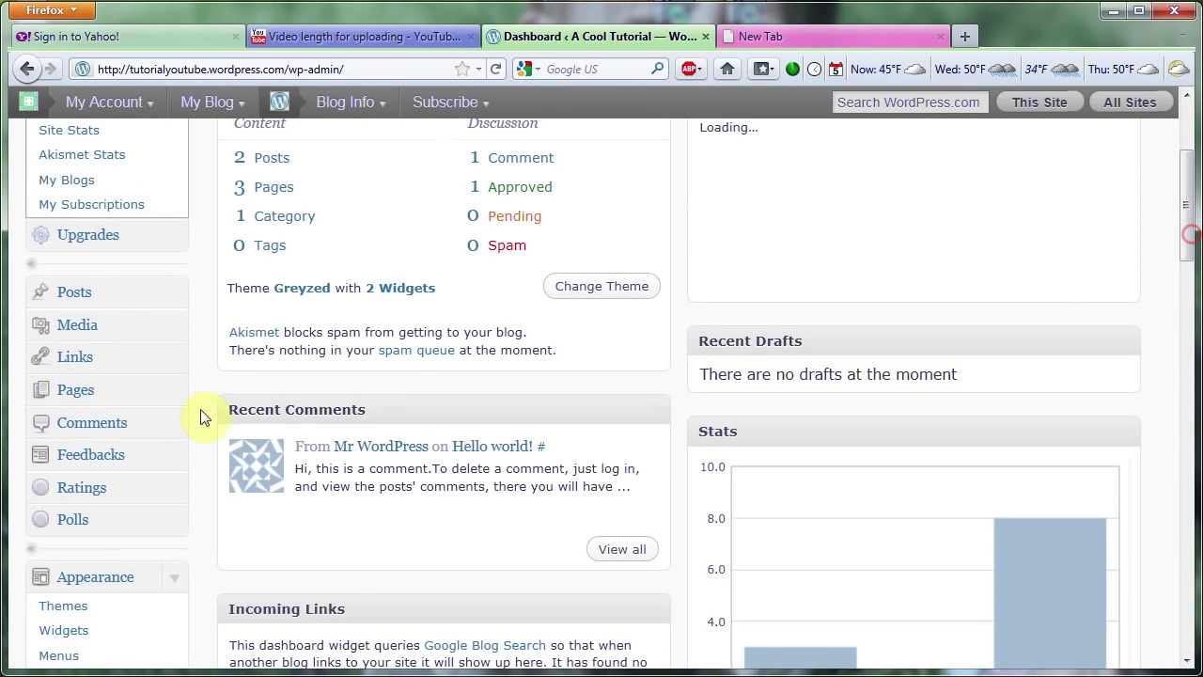
left_click(175, 365)
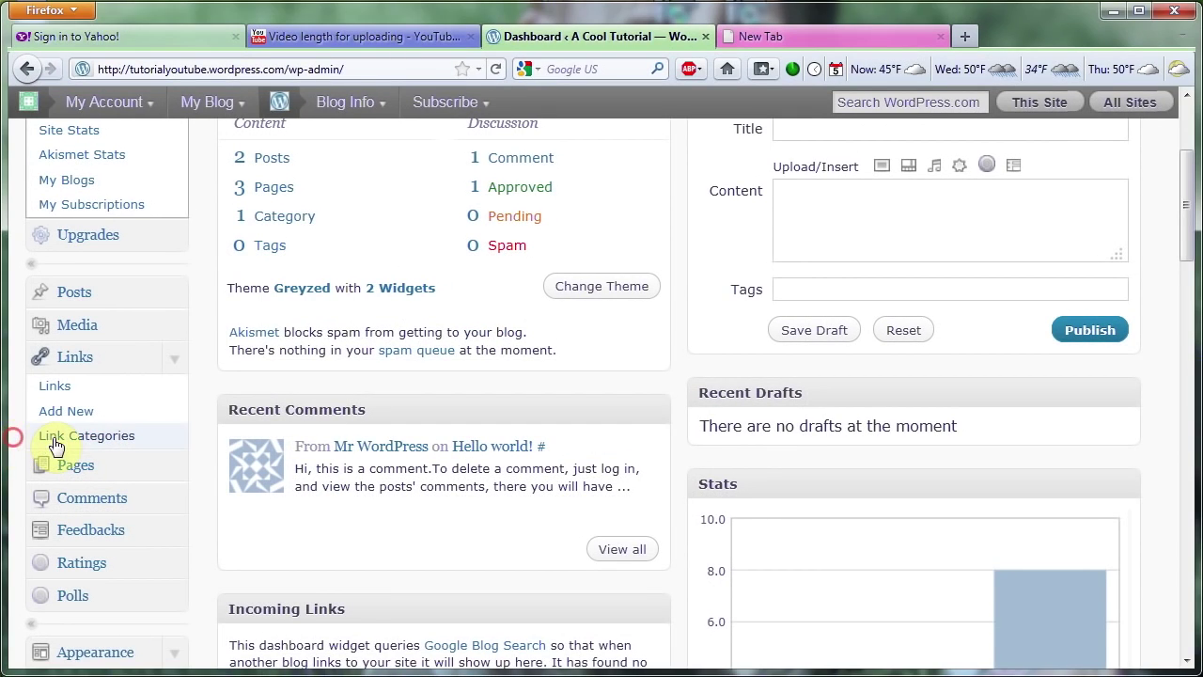
left_click(55, 439)
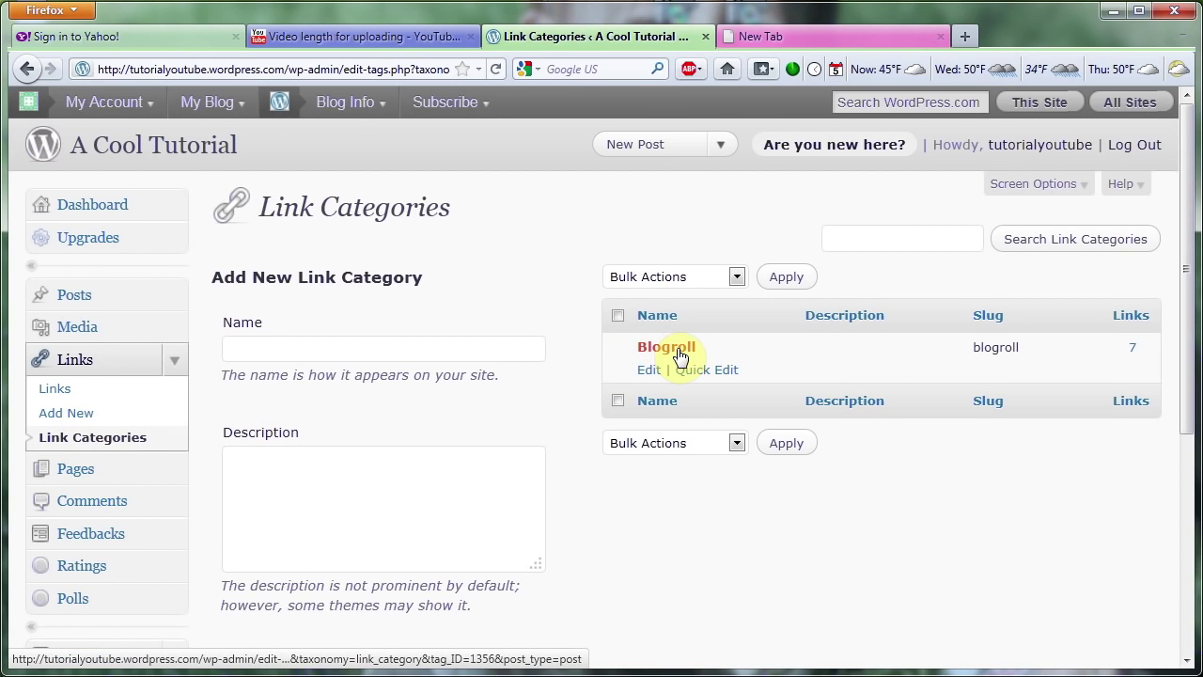
- Rename the Blogroll link category to 'Cool Links' and update it
left_click(649, 371)
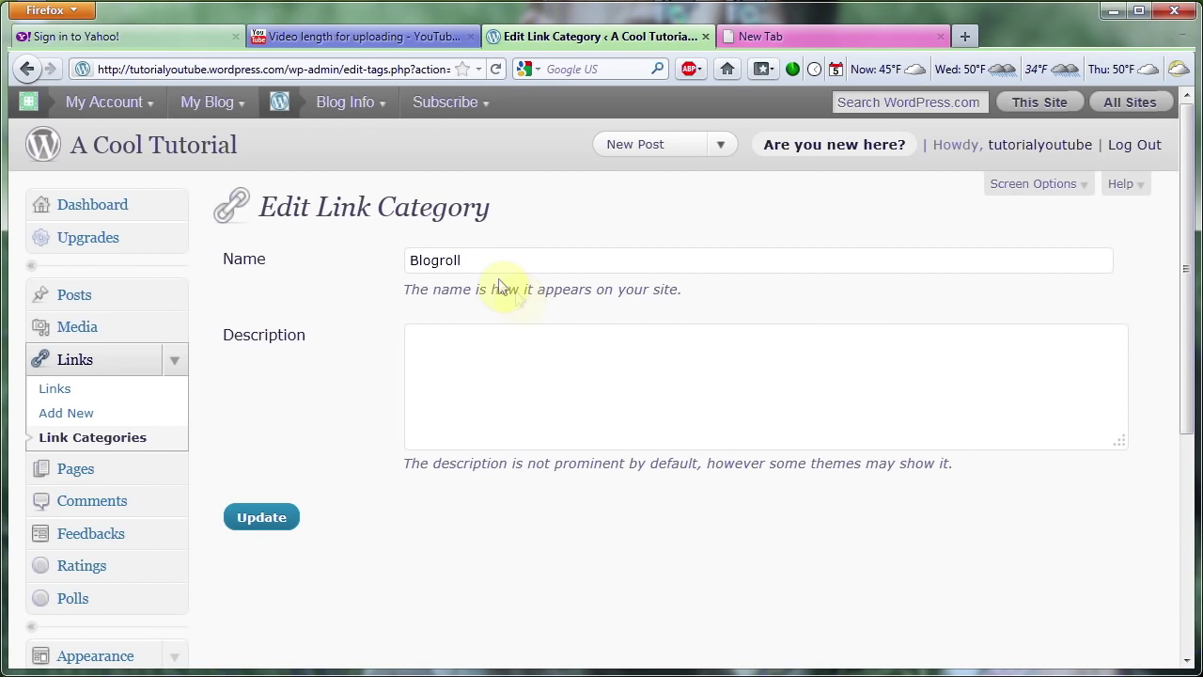
left_click_drag(493, 262, 366, 278)
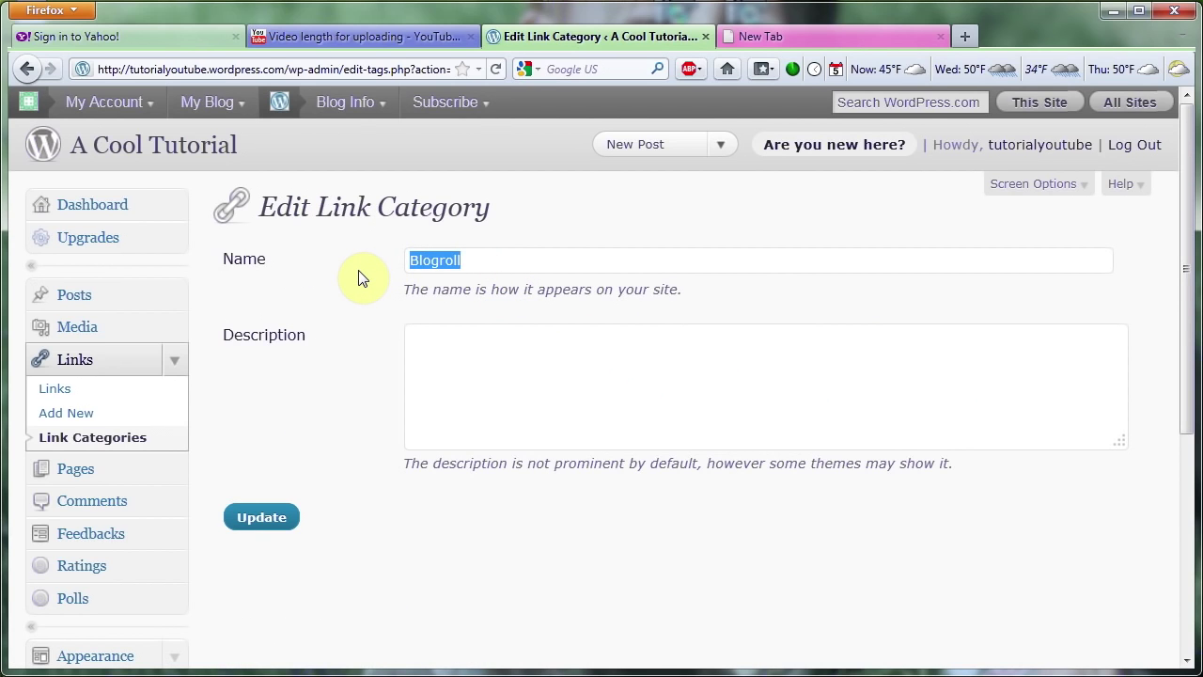
type("Cool Links")
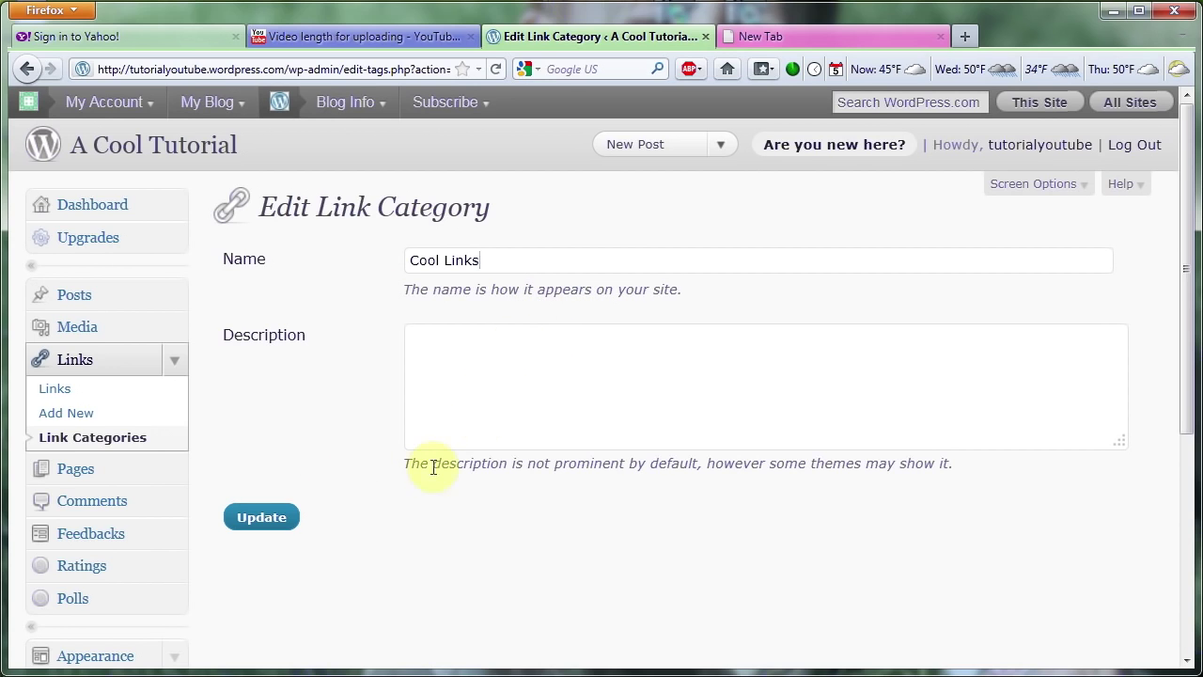
left_click(268, 520)
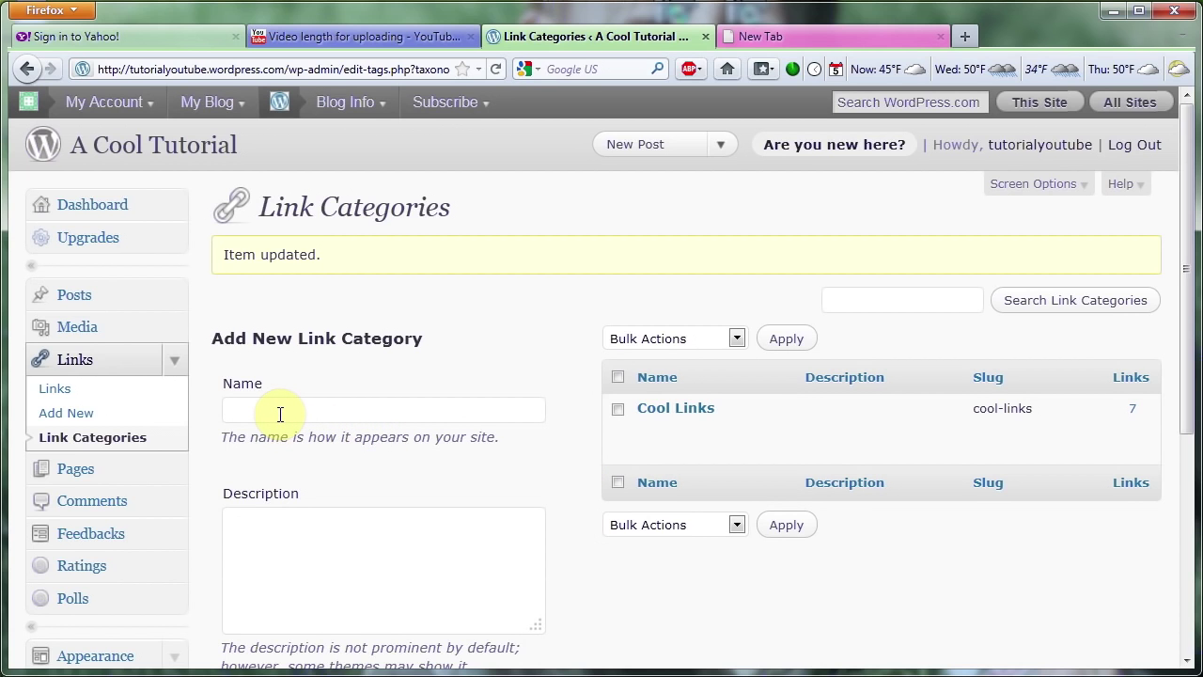
- Visit the site to check the sidebar heading now reads COOL LINKS
scroll(1184, 411, "down", 3)
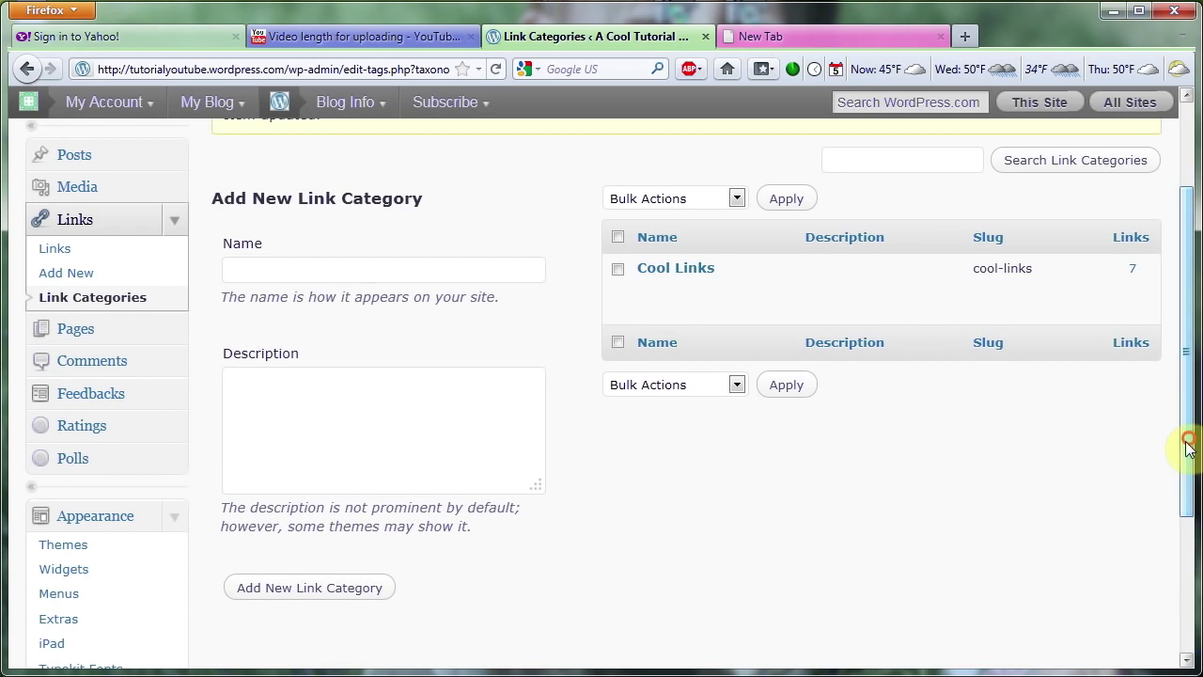
left_click(275, 624)
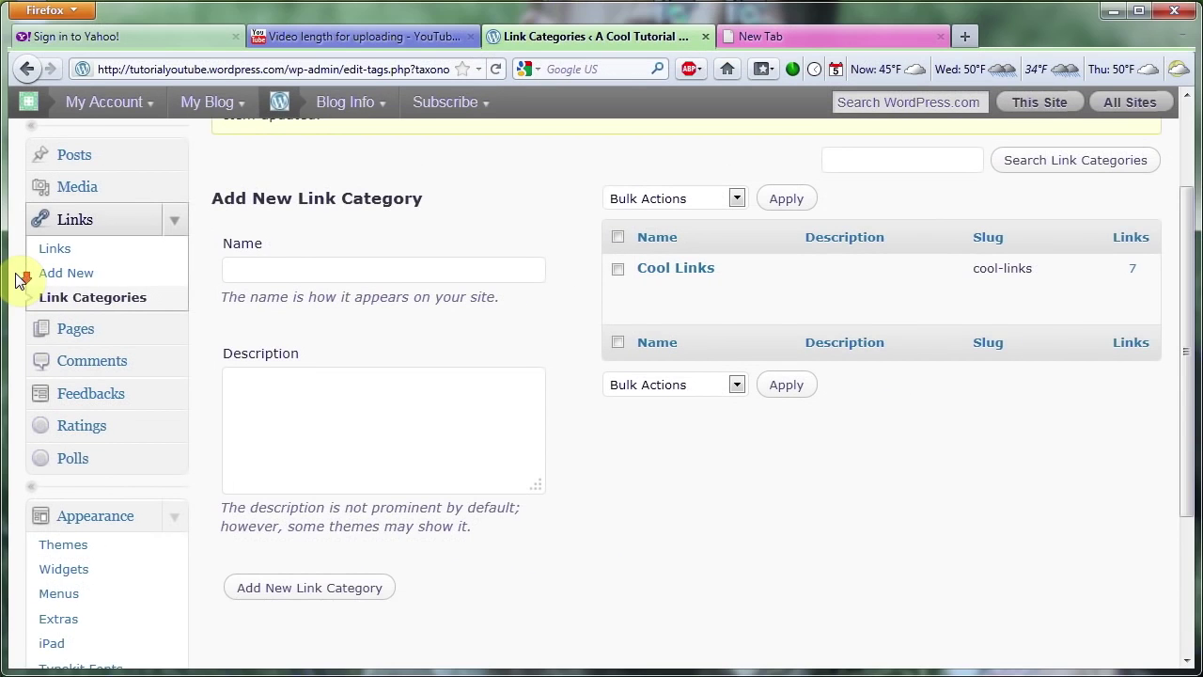
left_click(16, 273)
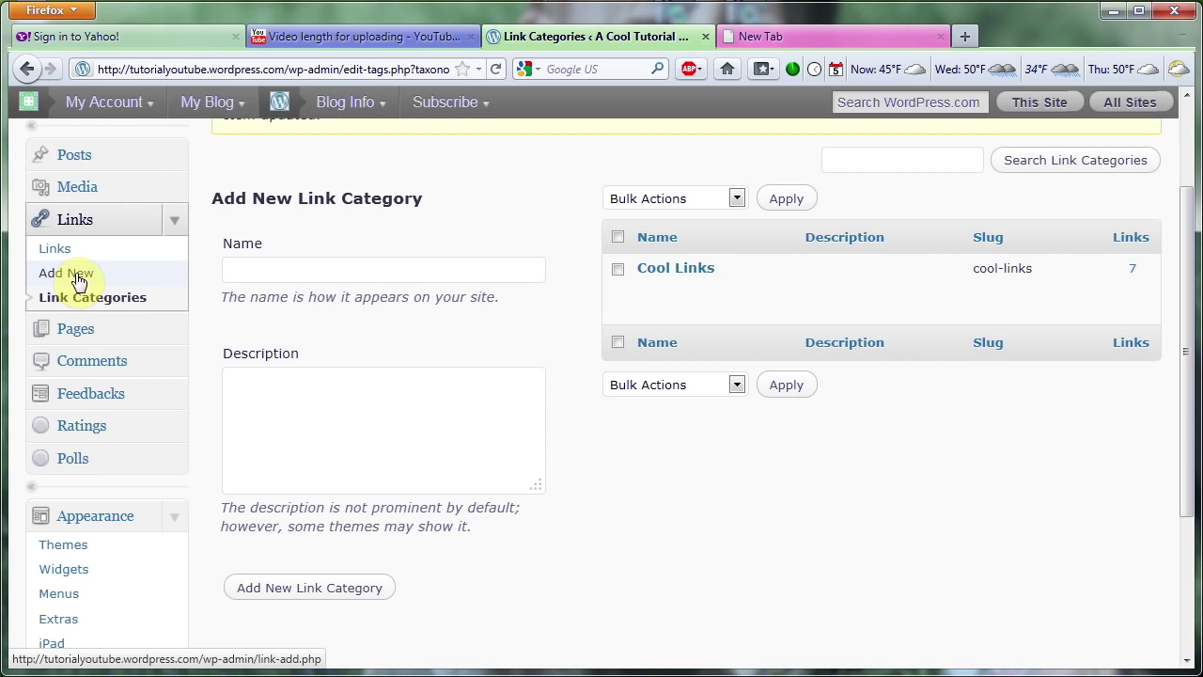
scroll(234, 201, "up", 3)
- Check the front page shows the Cool Links heading, then open the admin Links list
left_click(156, 152)
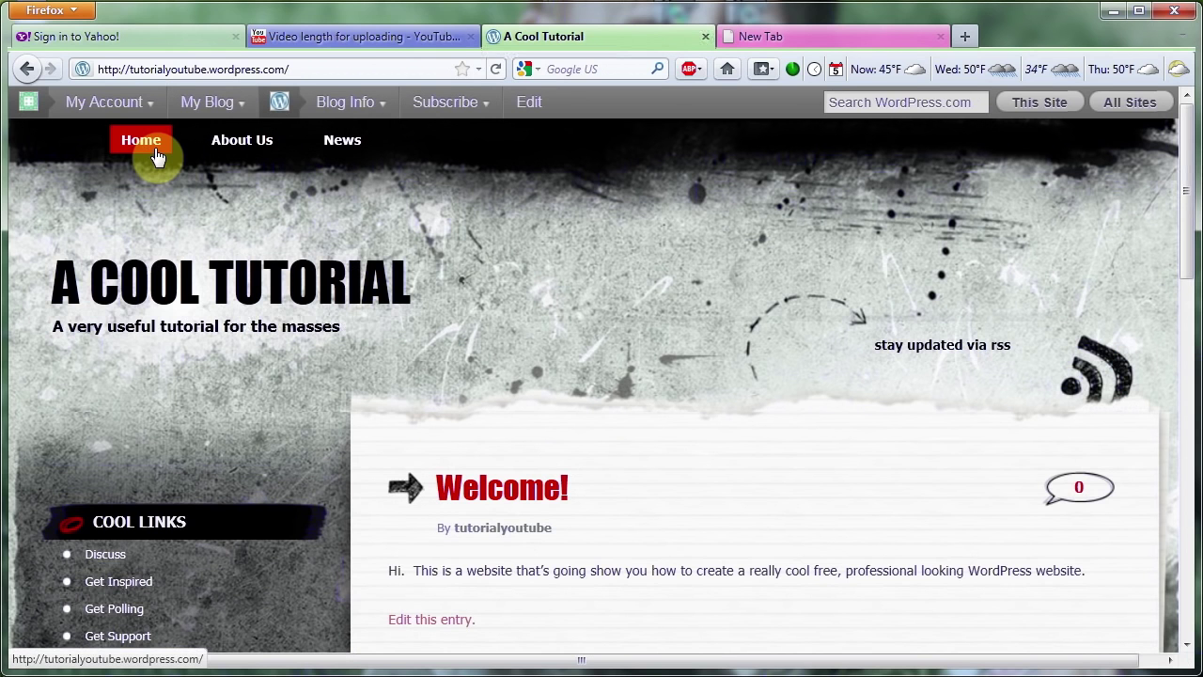
scroll(229, 411, "down", 5)
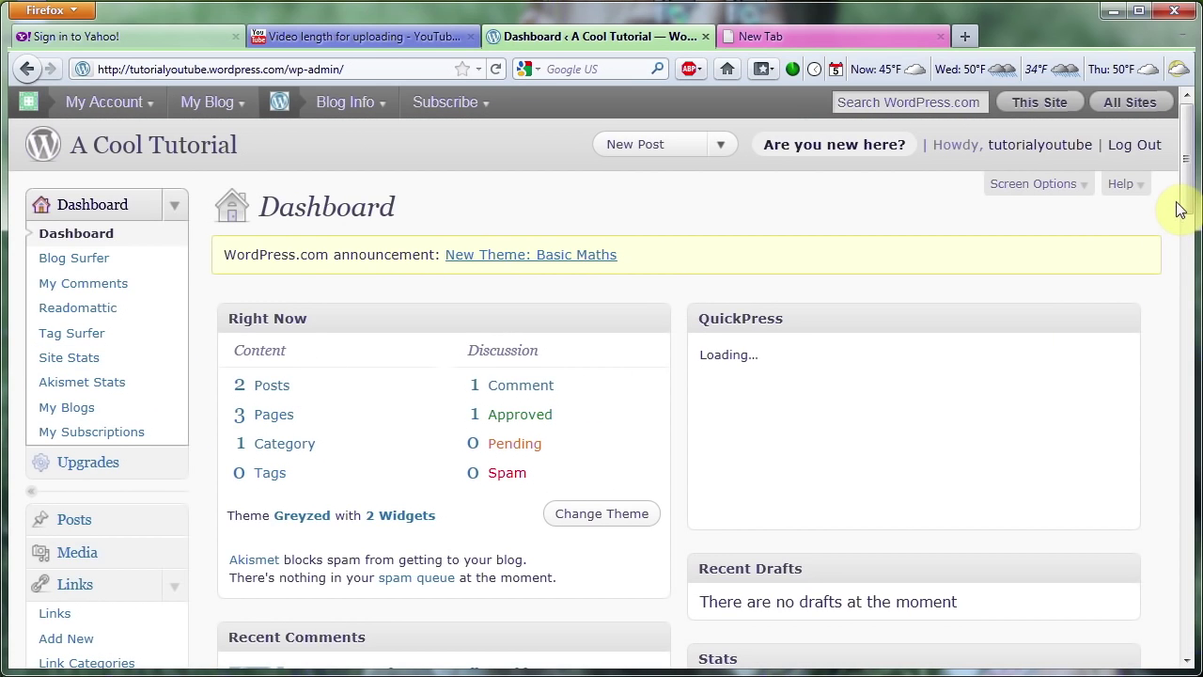
scroll(1189, 188, "down", 5)
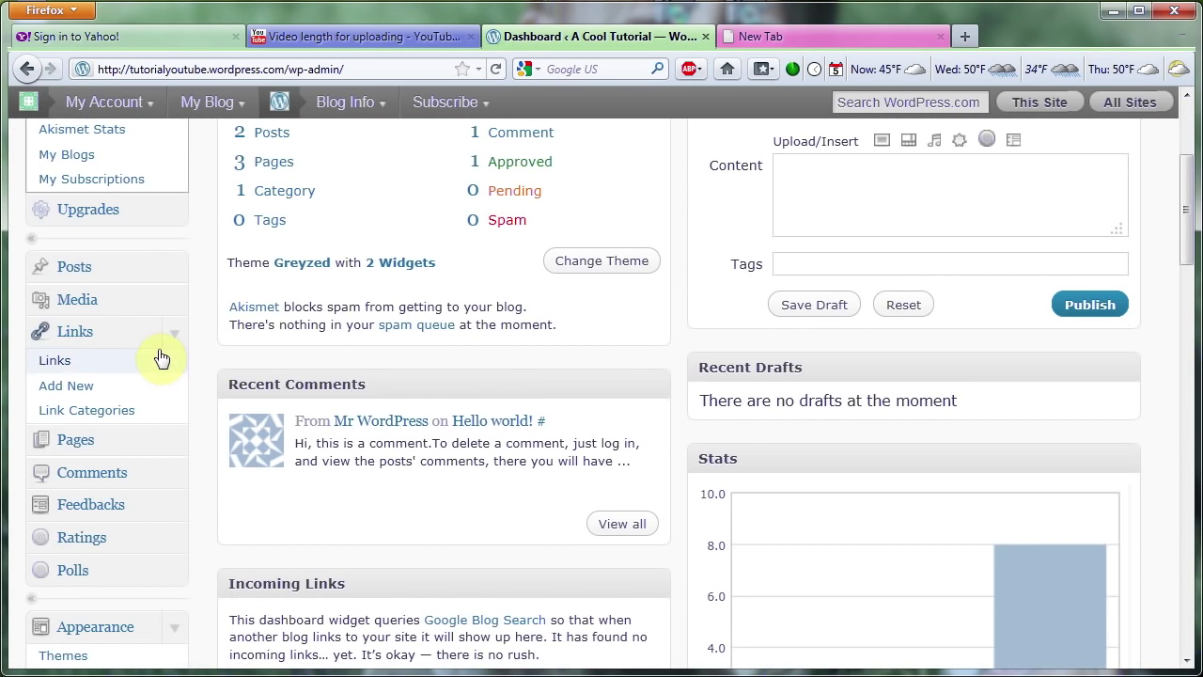
left_click(79, 336)
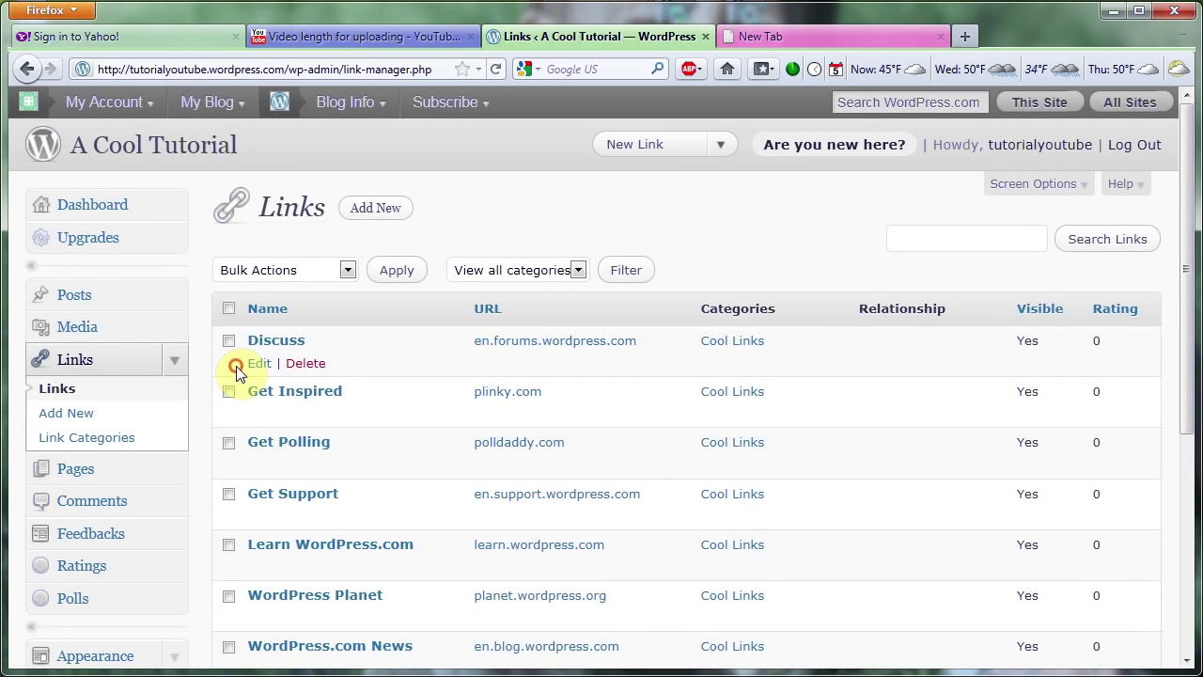
left_click(237, 367)
left_click_drag(308, 288, 197, 302)
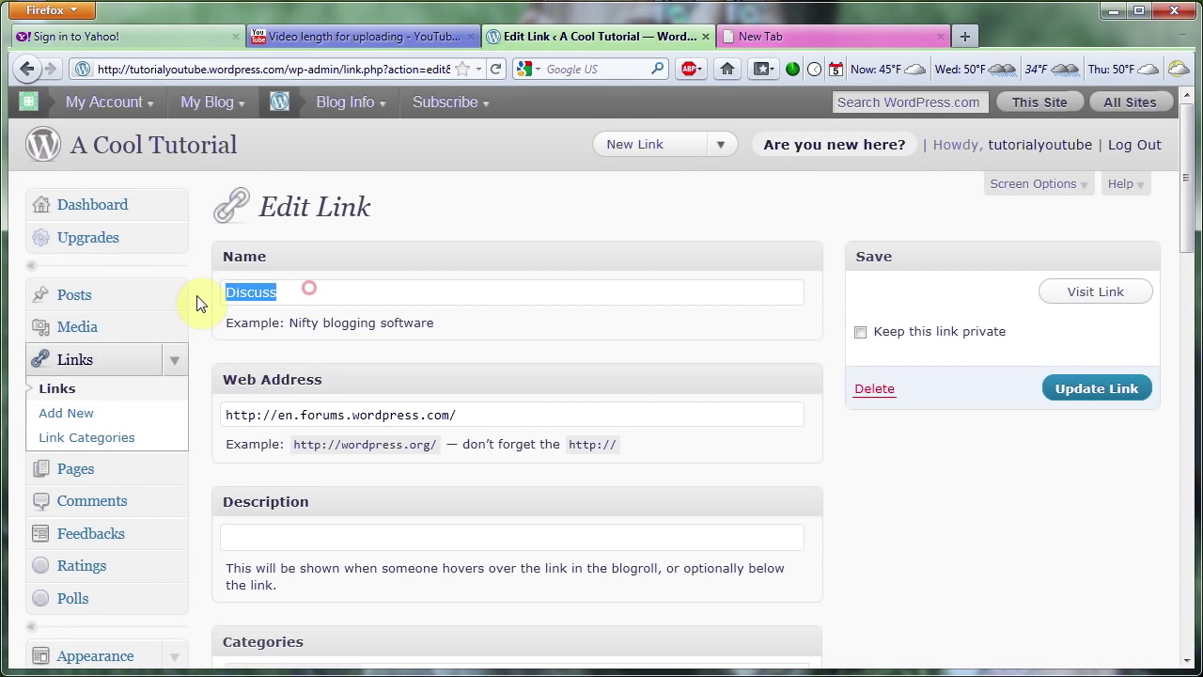
type("NBA")
key("Tab")
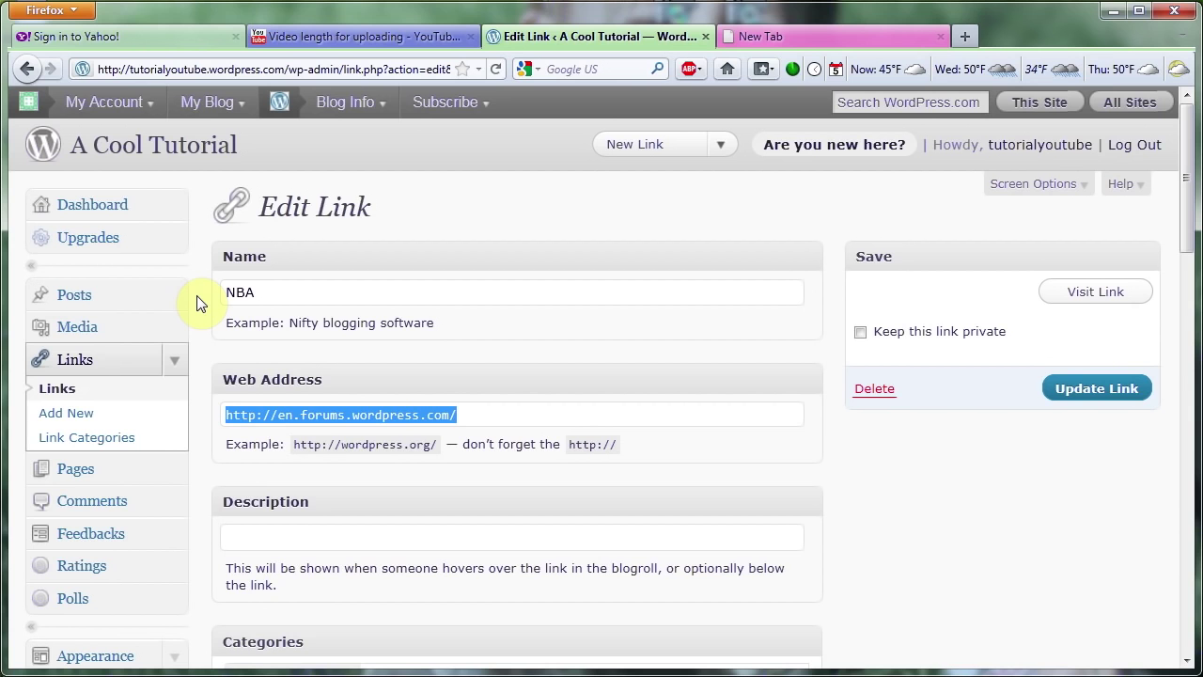
type("http://nba.com")
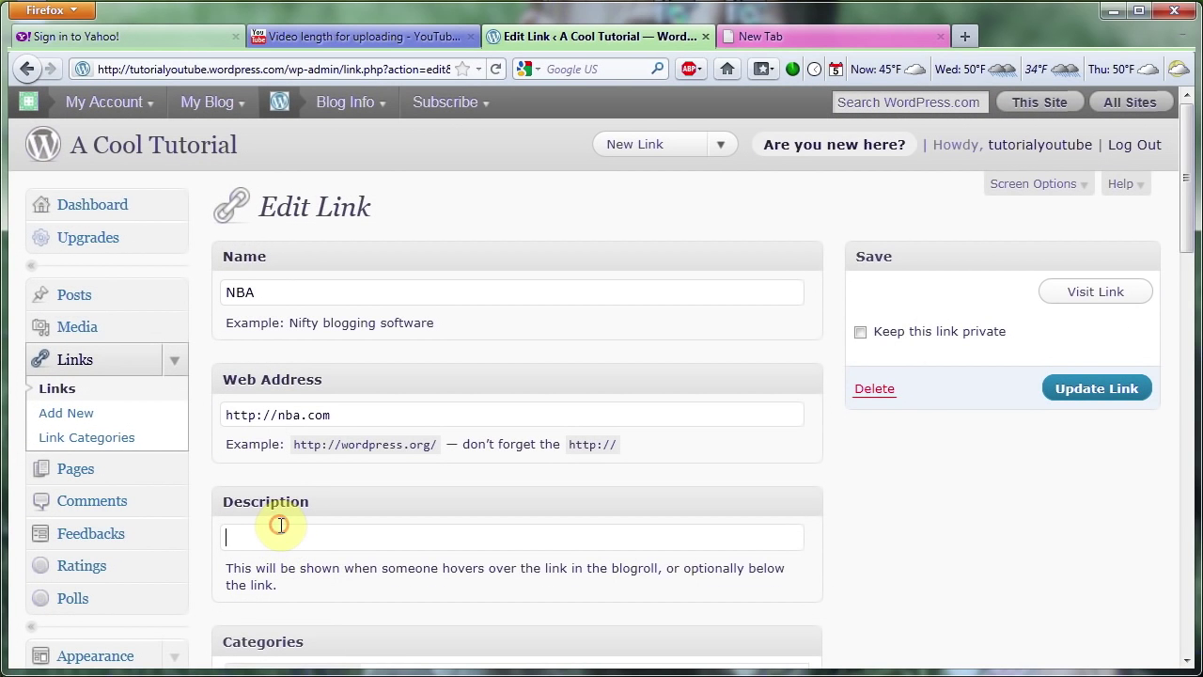
type("a cool site")
left_click_drag(1186, 224, 1191, 288)
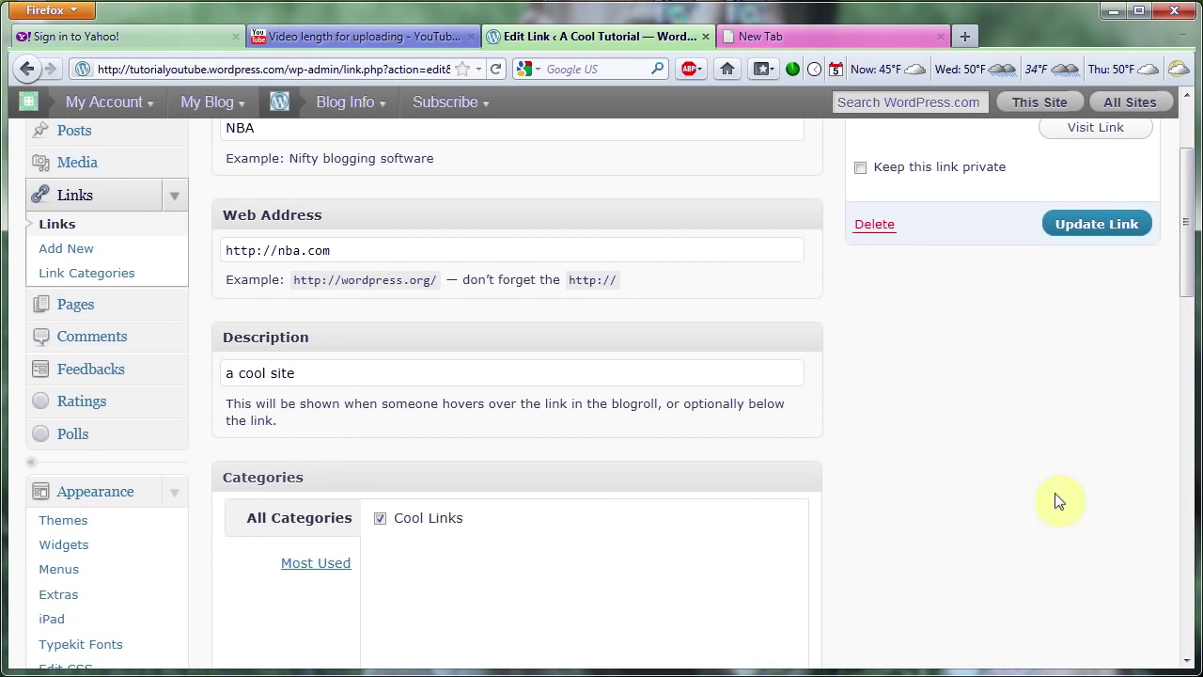
scroll(1189, 291, "up", 3)
left_click(1099, 387)
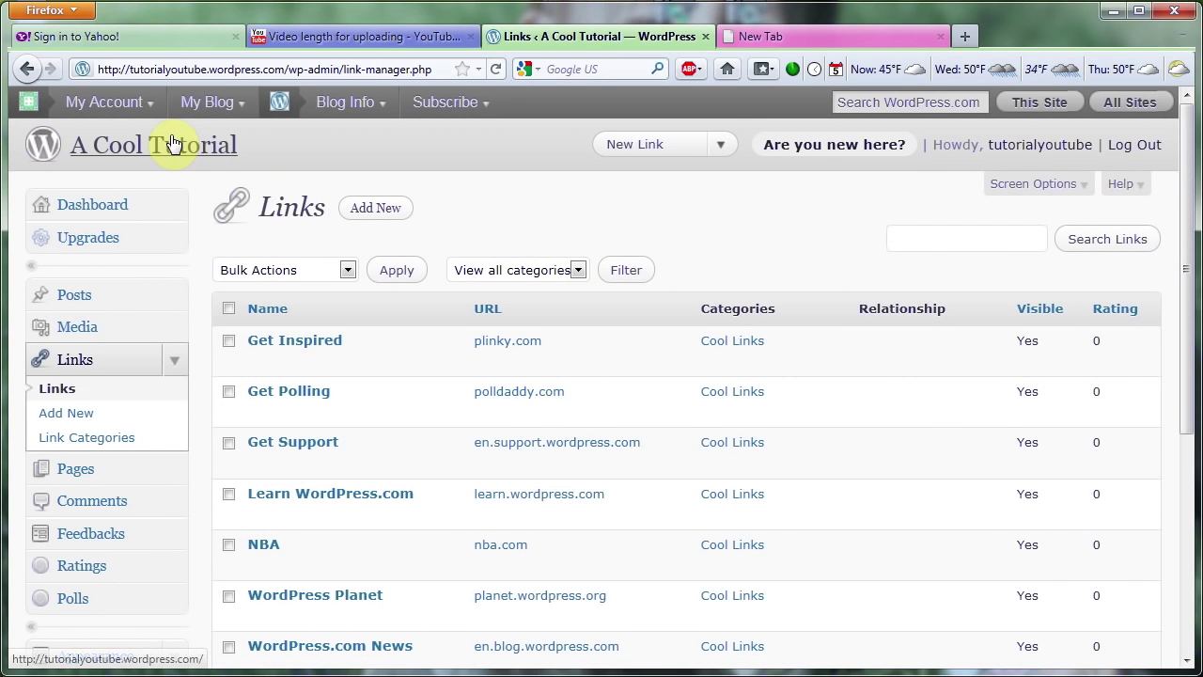
left_click(172, 146)
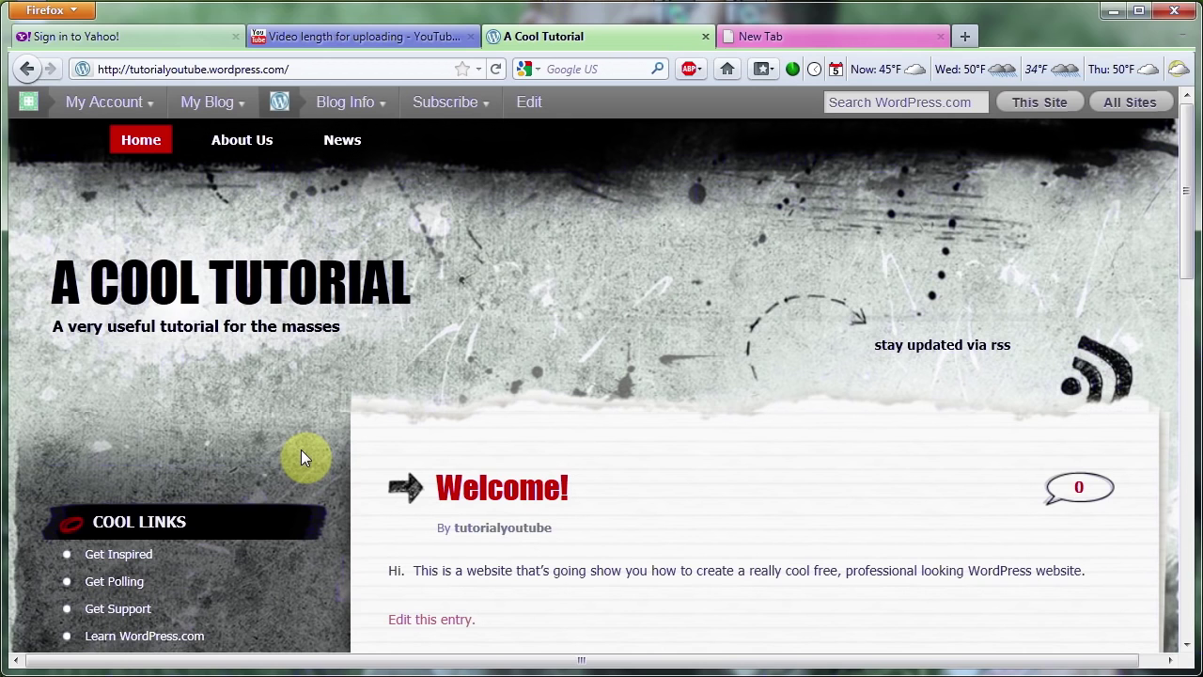
- Check NBA in the front page's Cool Links, then drop open the My Blog menu
scroll(101, 451, "down", 3)
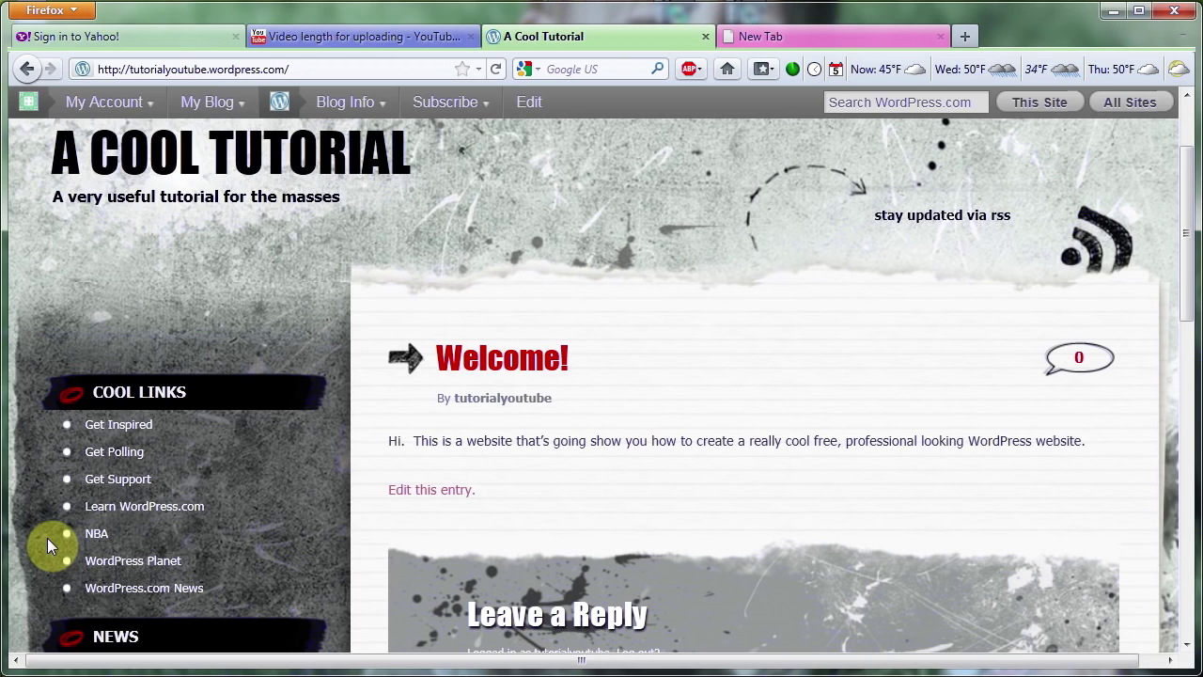
scroll(696, 395, "up", 3)
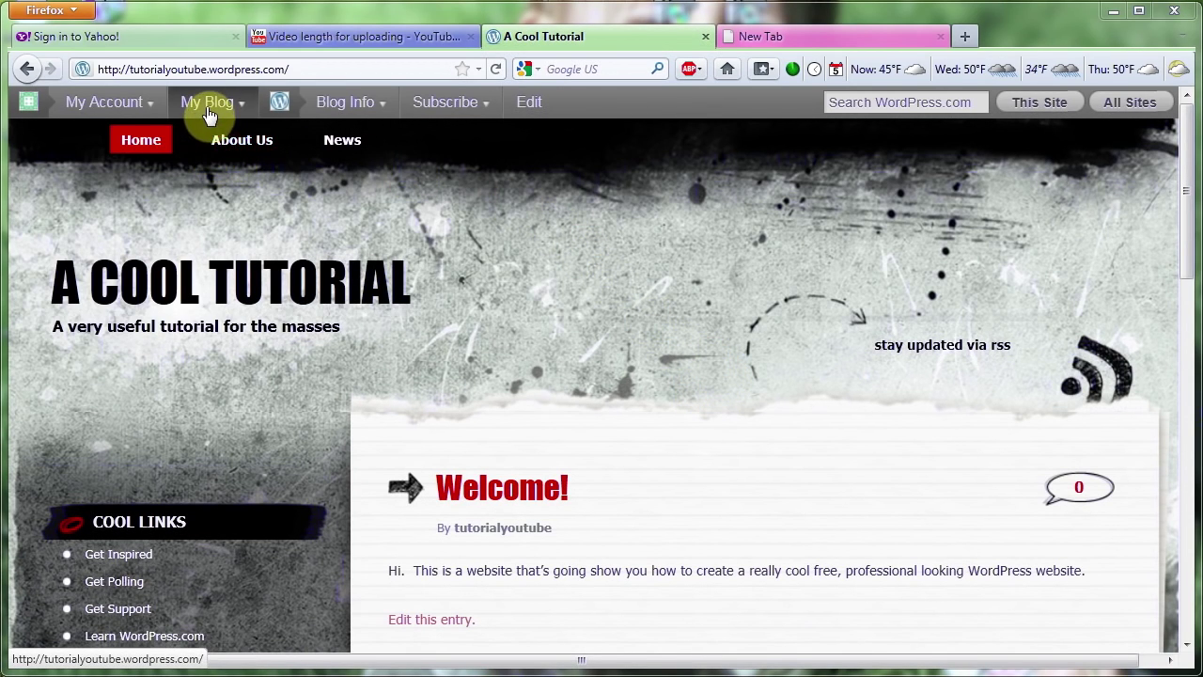
mouse_move(209, 113)
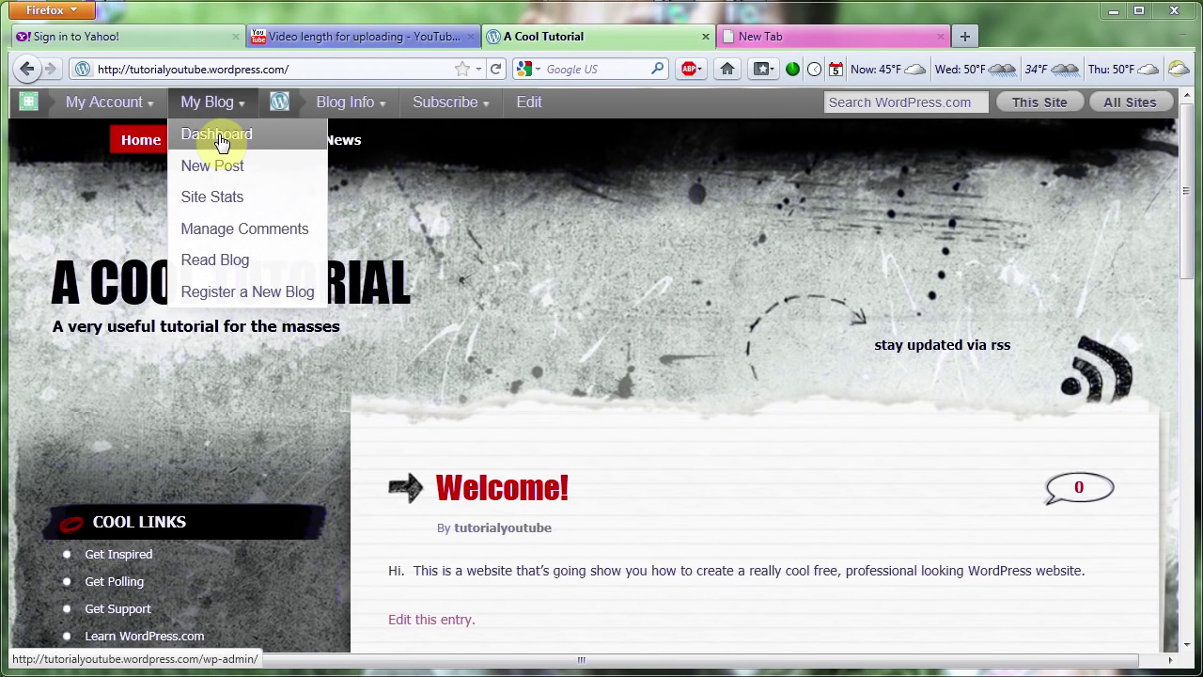
- Start a new post via Dashboard > Posts > Add New
left_click(222, 141)
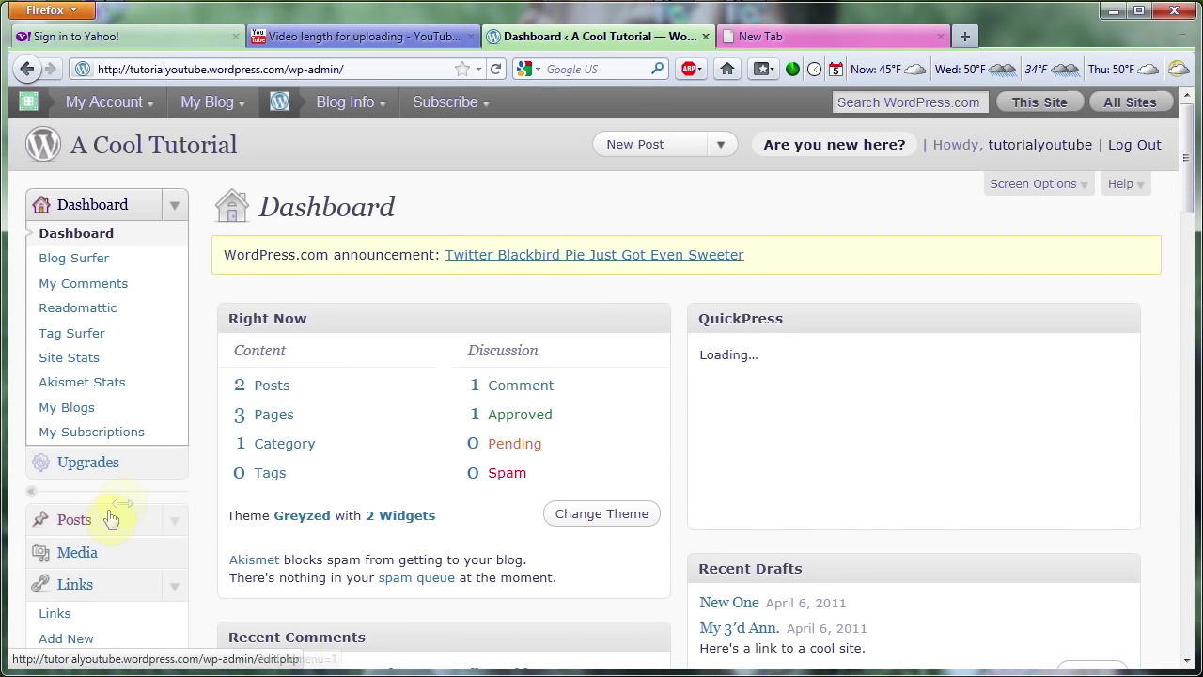
left_click(91, 522)
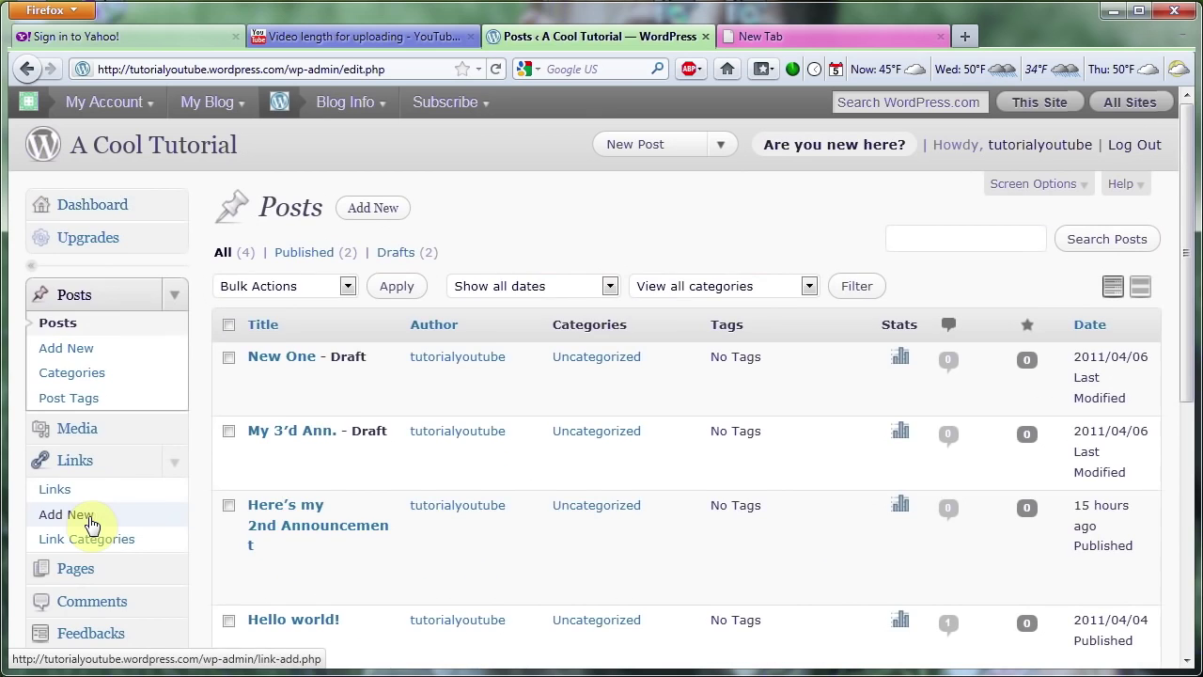
left_click(373, 208)
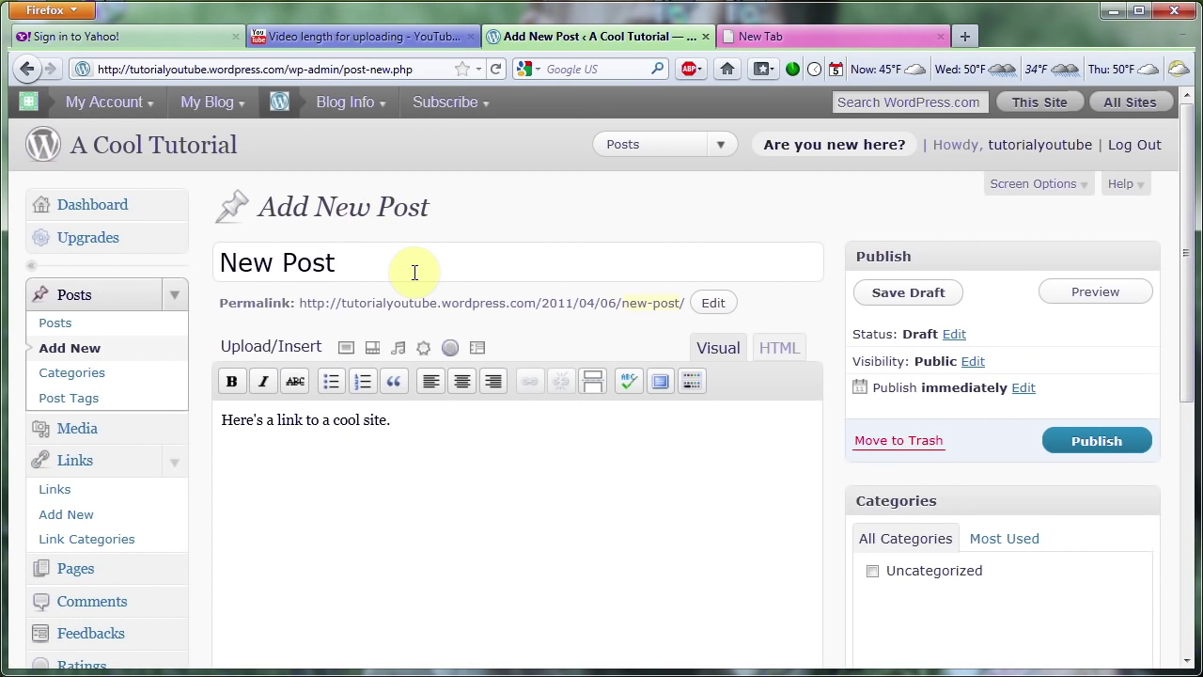
left_click_drag(333, 419, 388, 422)
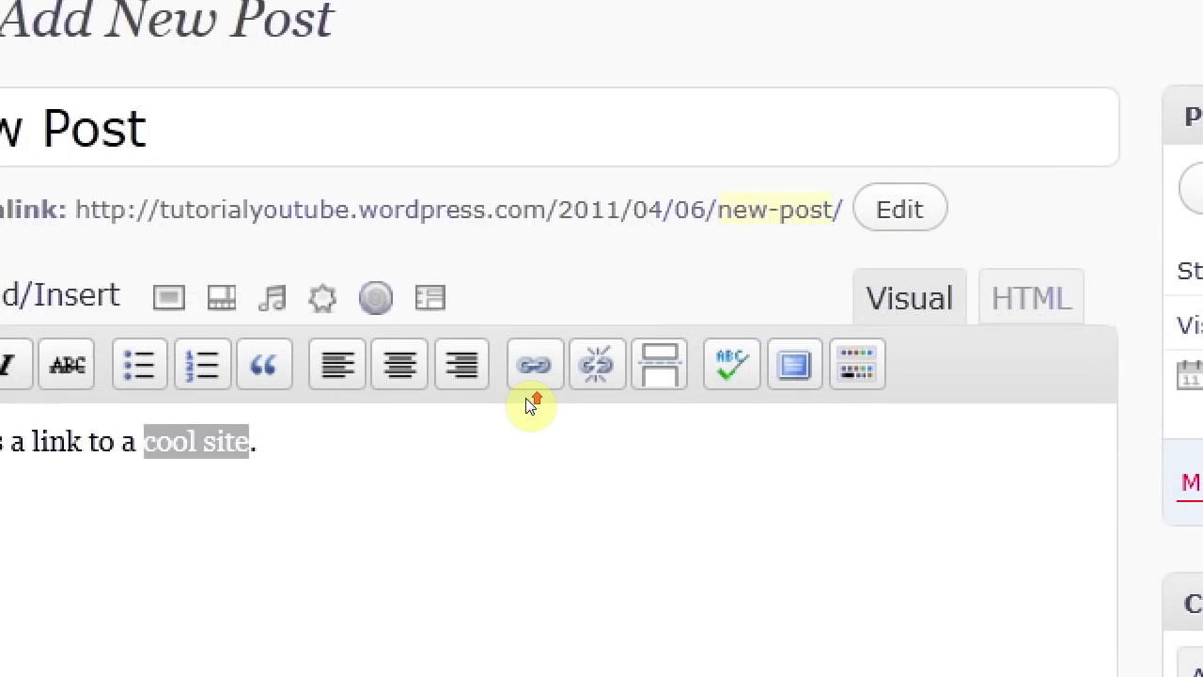
left_click(533, 366)
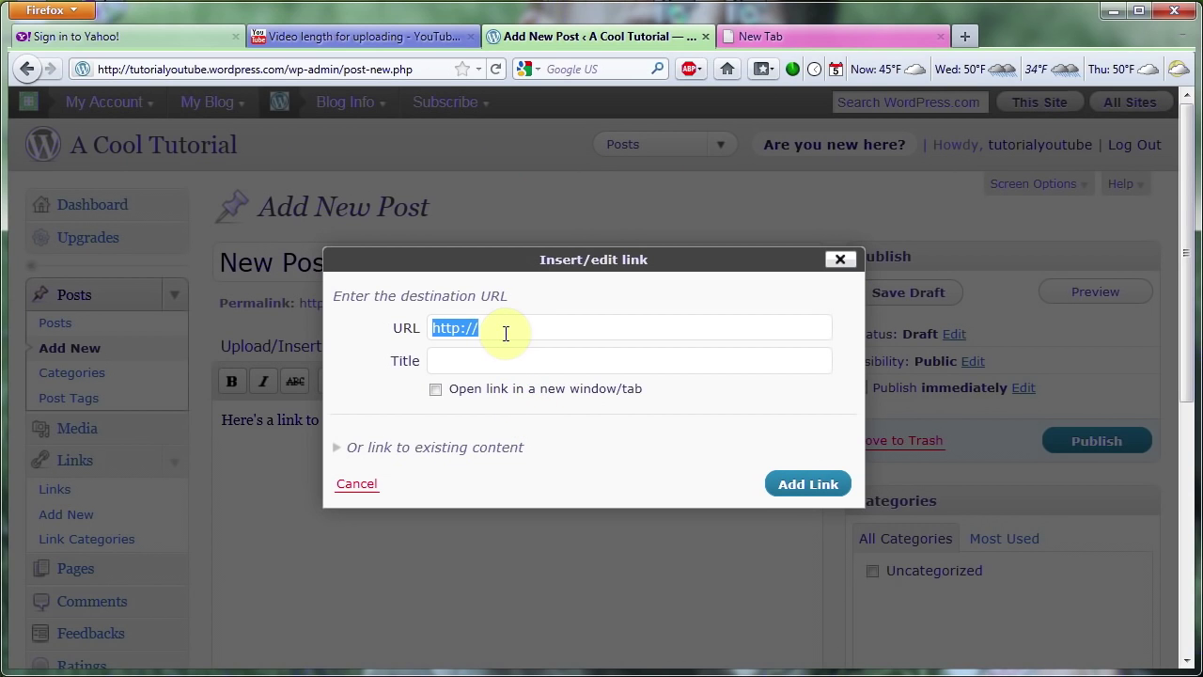
left_click(505, 333)
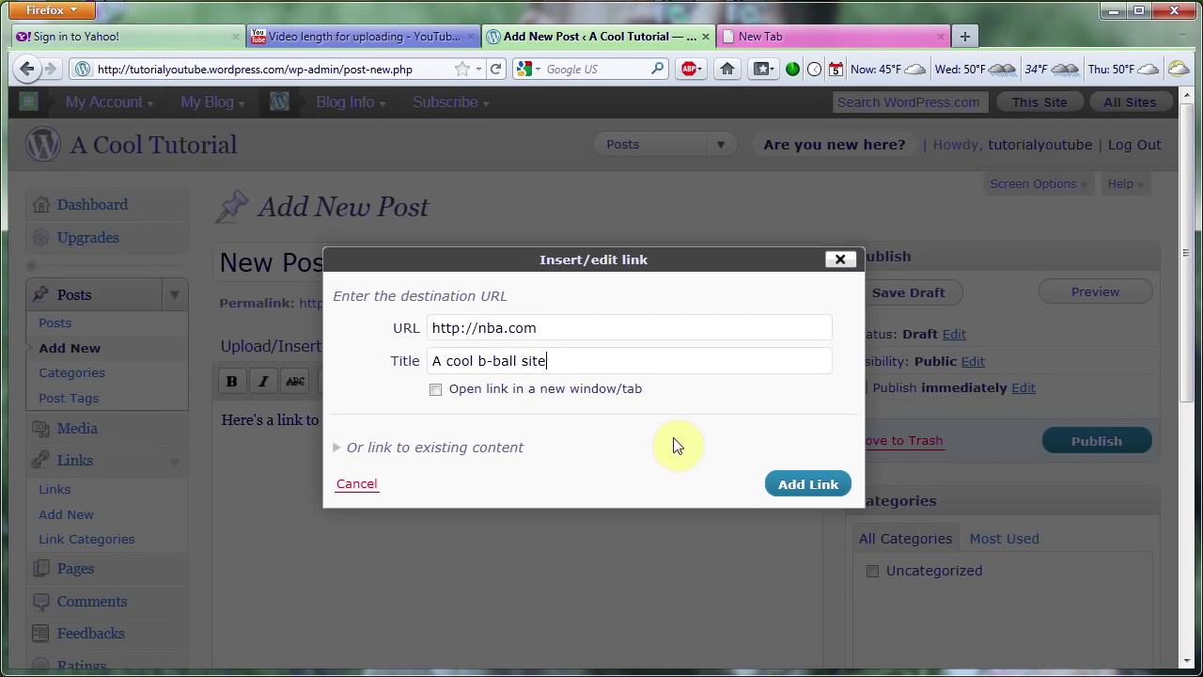
- Apply the nba.com link to 'cool site' and publish the post
left_click(785, 485)
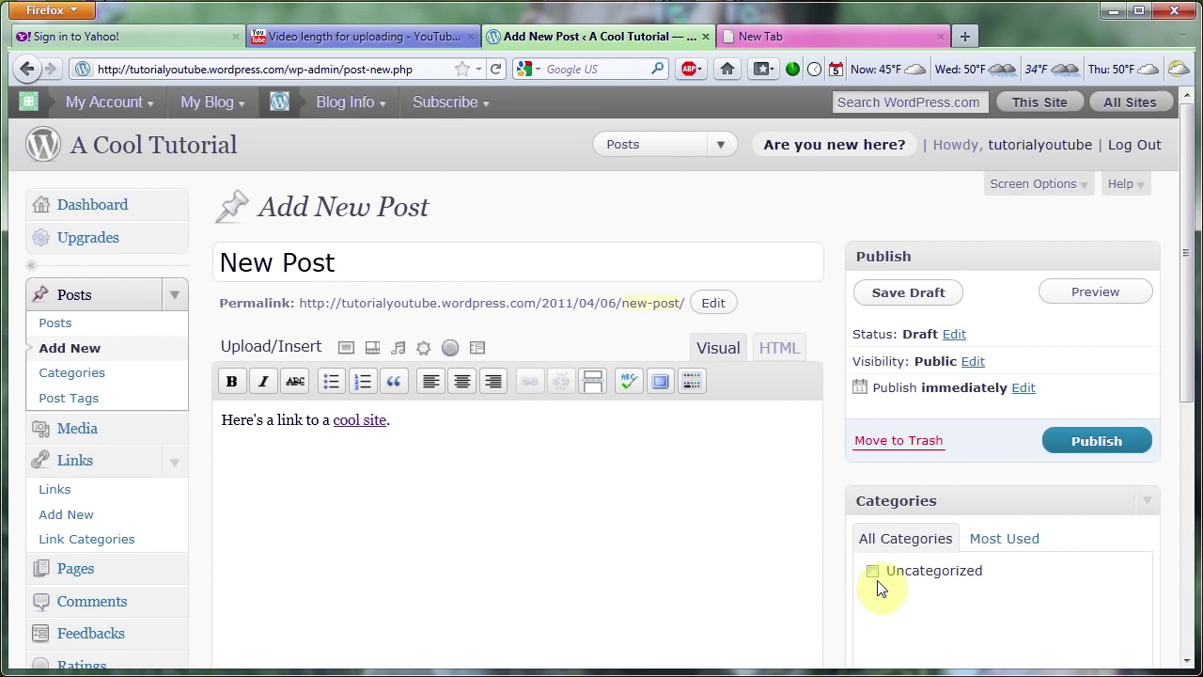
left_click(836, 505)
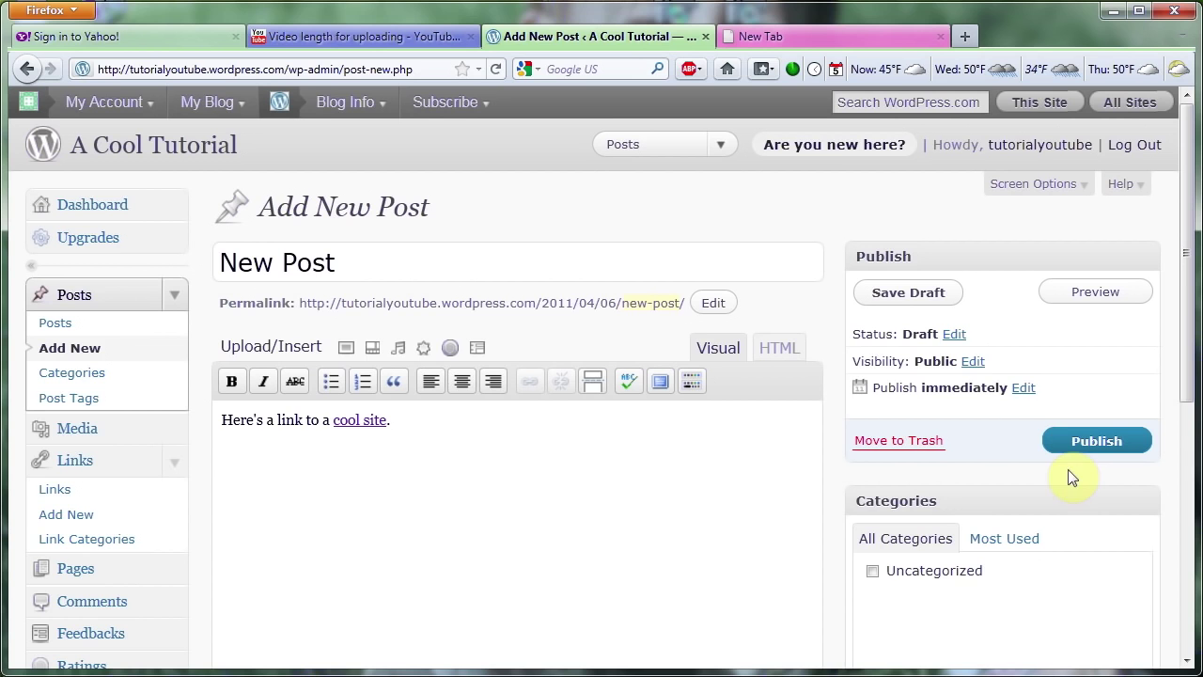
left_click(1090, 443)
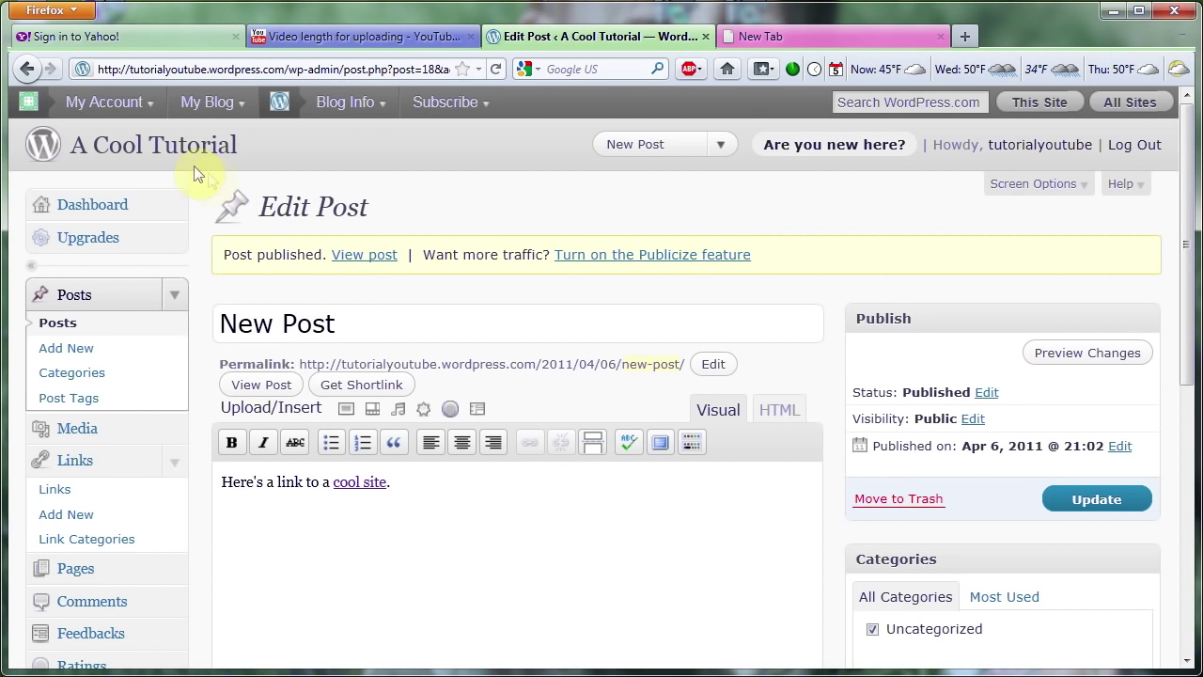
- View the blog home page, where New Post now tops the News list
left_click(177, 150)
left_click_drag(1183, 228, 1192, 347)
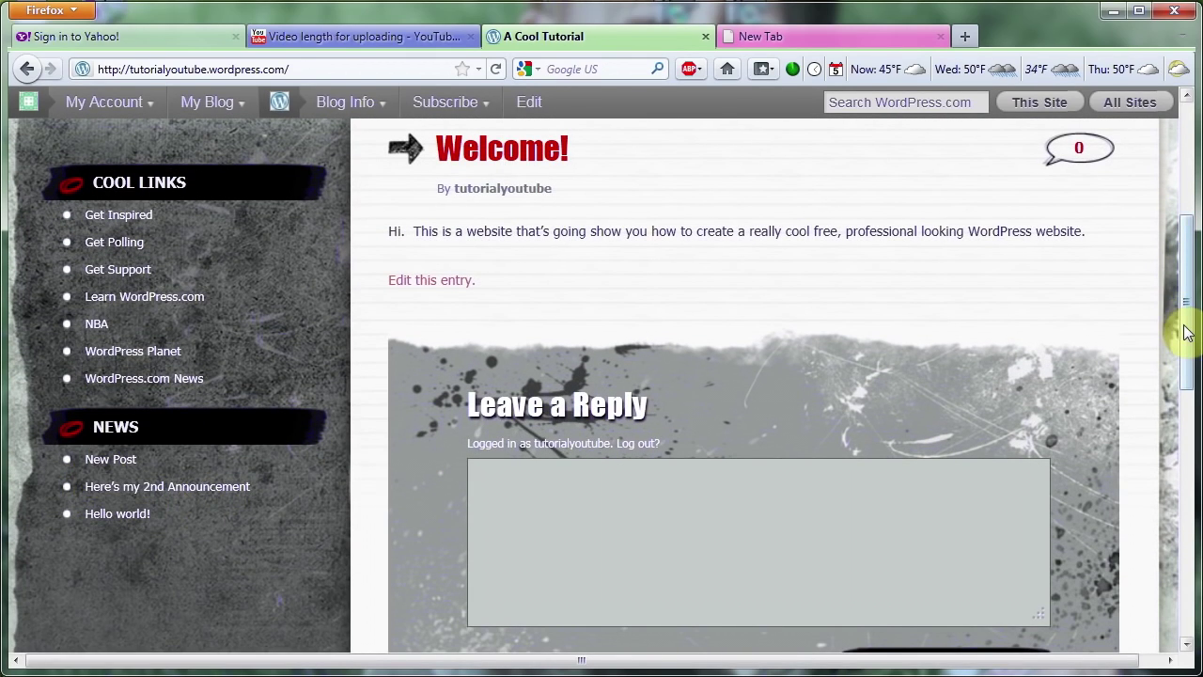
scroll(1186, 328, "up", 5)
- Open the News page to see New Post and its 'cool site' link title
left_click(340, 140)
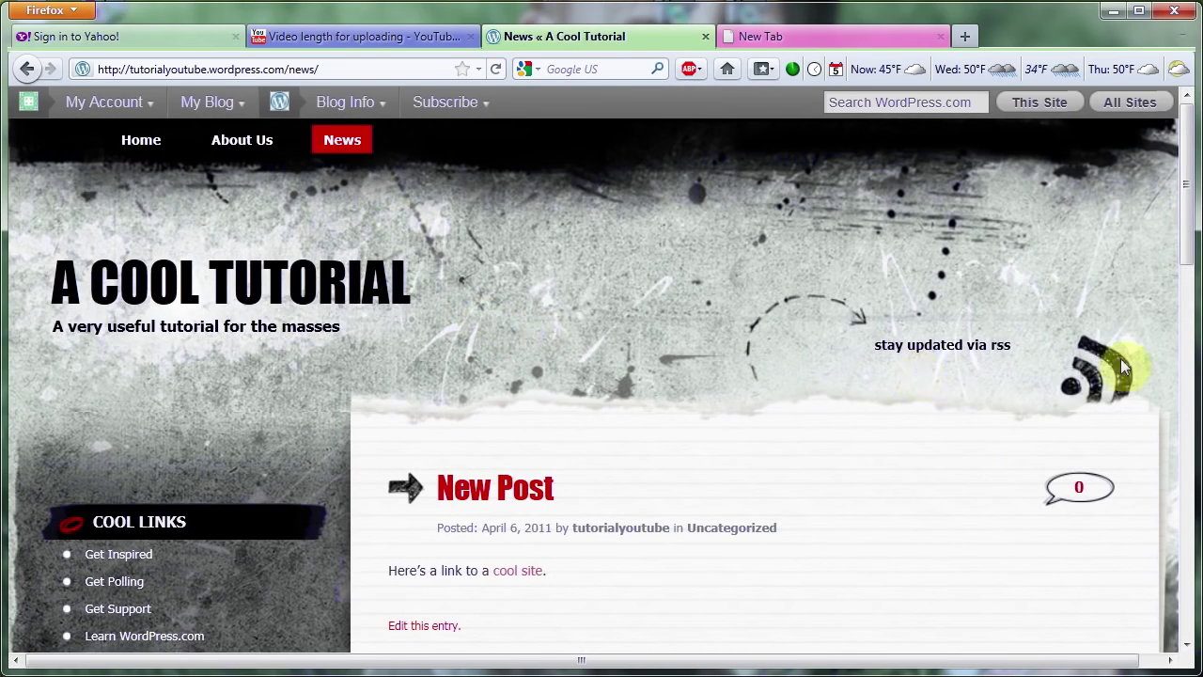
mouse_move(1190, 236)
left_mouse_down()
mouse_move(1185, 371)
mouse_move(1177, 240)
left_mouse_up()
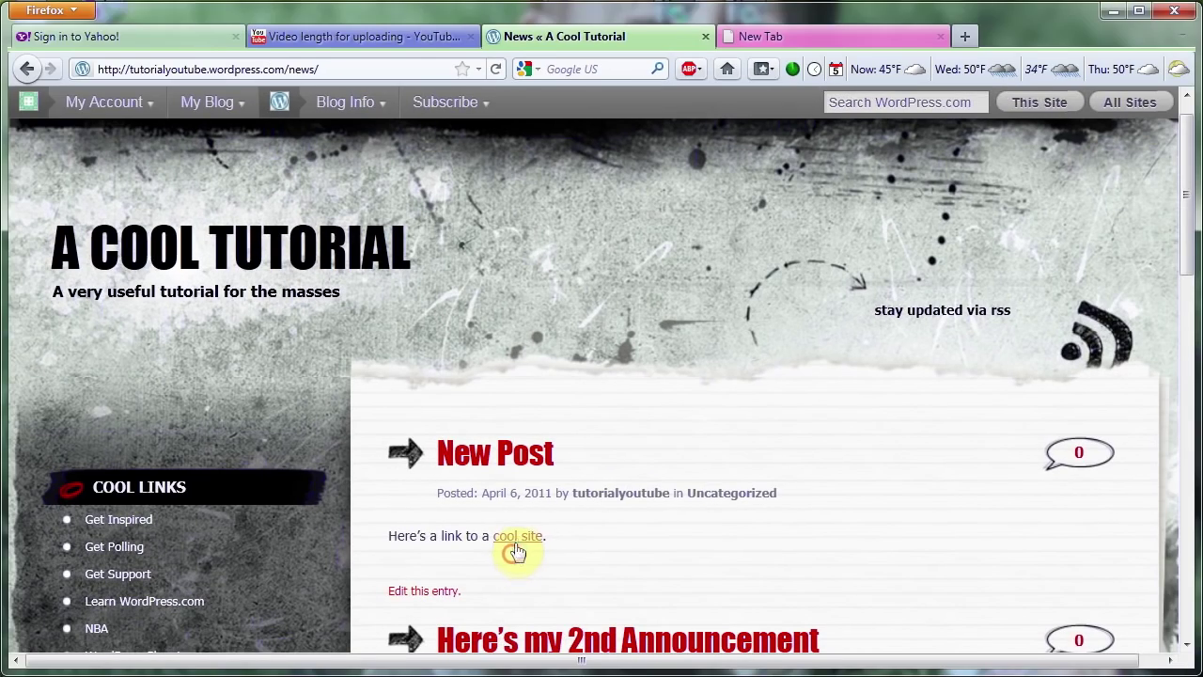
mouse_move(522, 543)
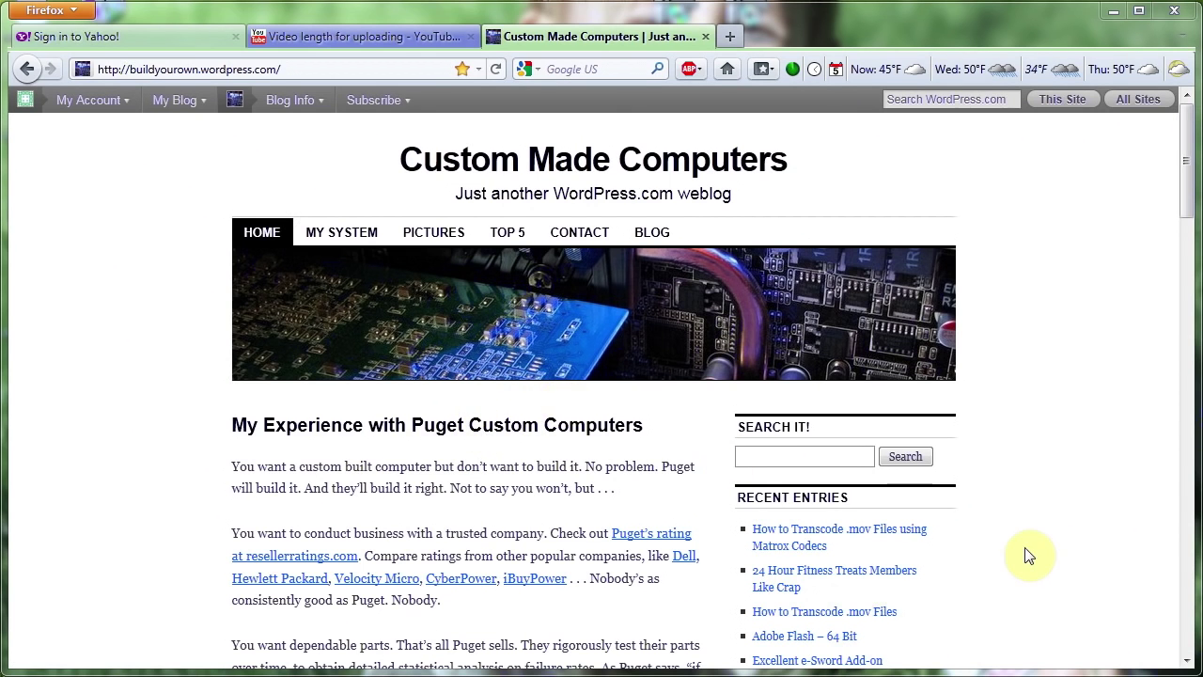
- View the site's My System and Pictures pages, then a TV Tuner picture's own page
left_click(85, 126)
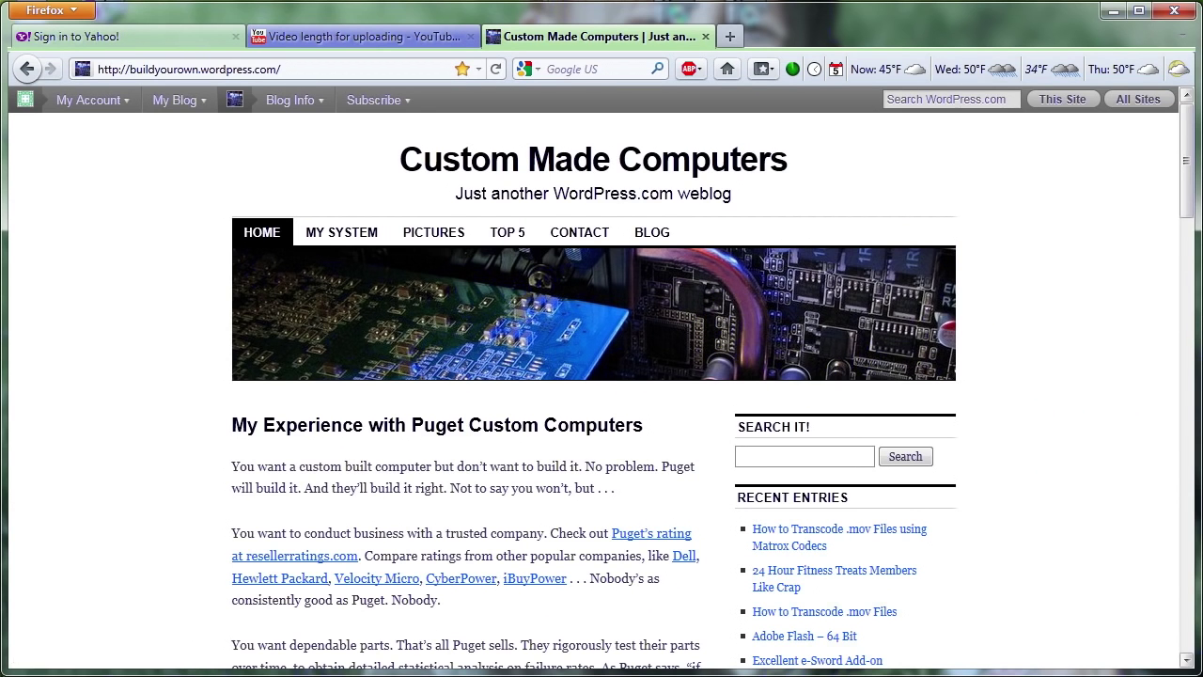
left_click(346, 235)
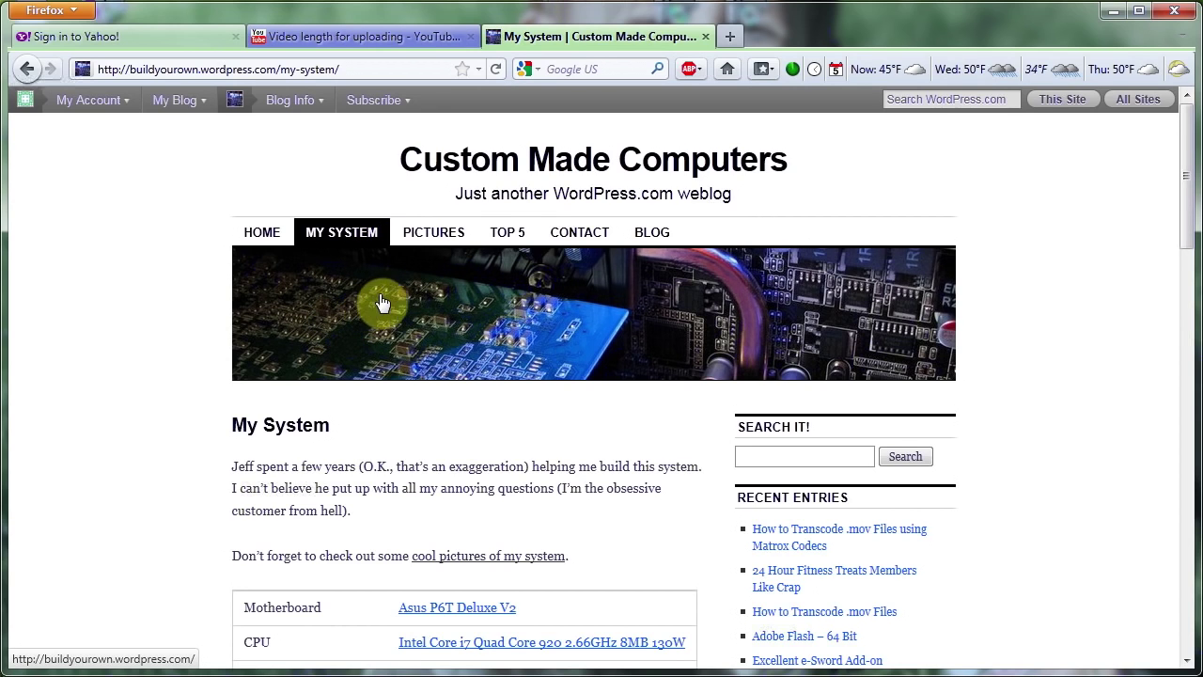
left_click(436, 236)
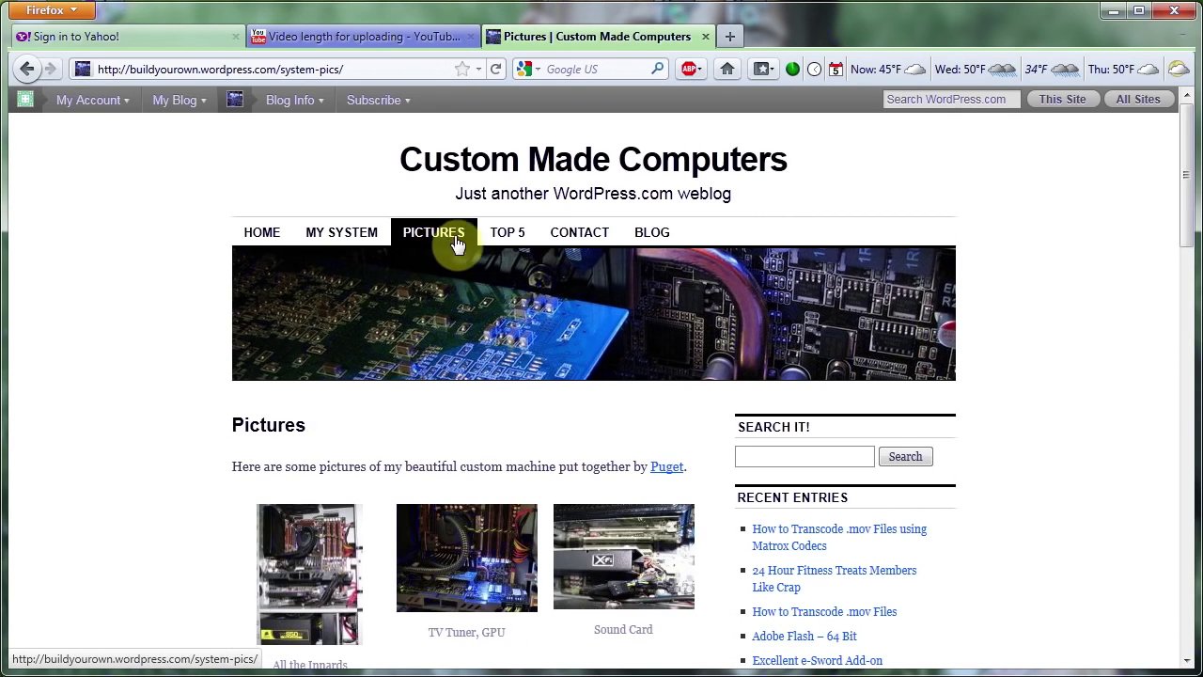
scroll(1185, 209, "down", 2)
scroll(1185, 208, "down", 3)
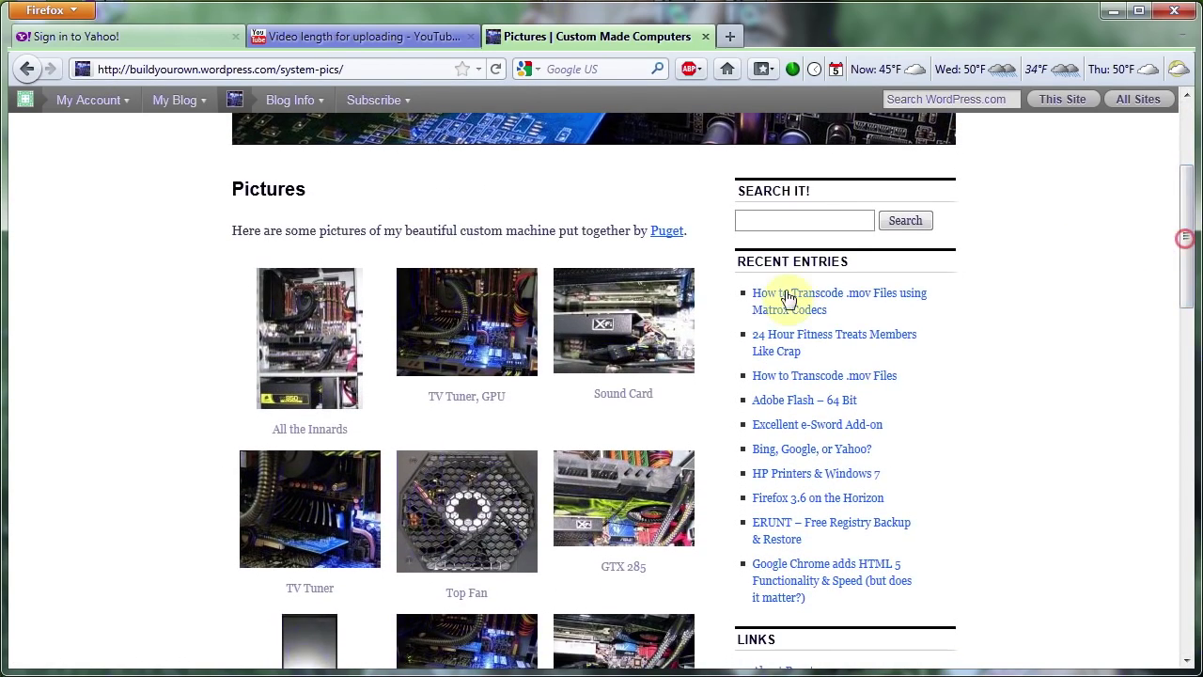
left_click(305, 532)
left_click_drag(1190, 368, 1186, 235)
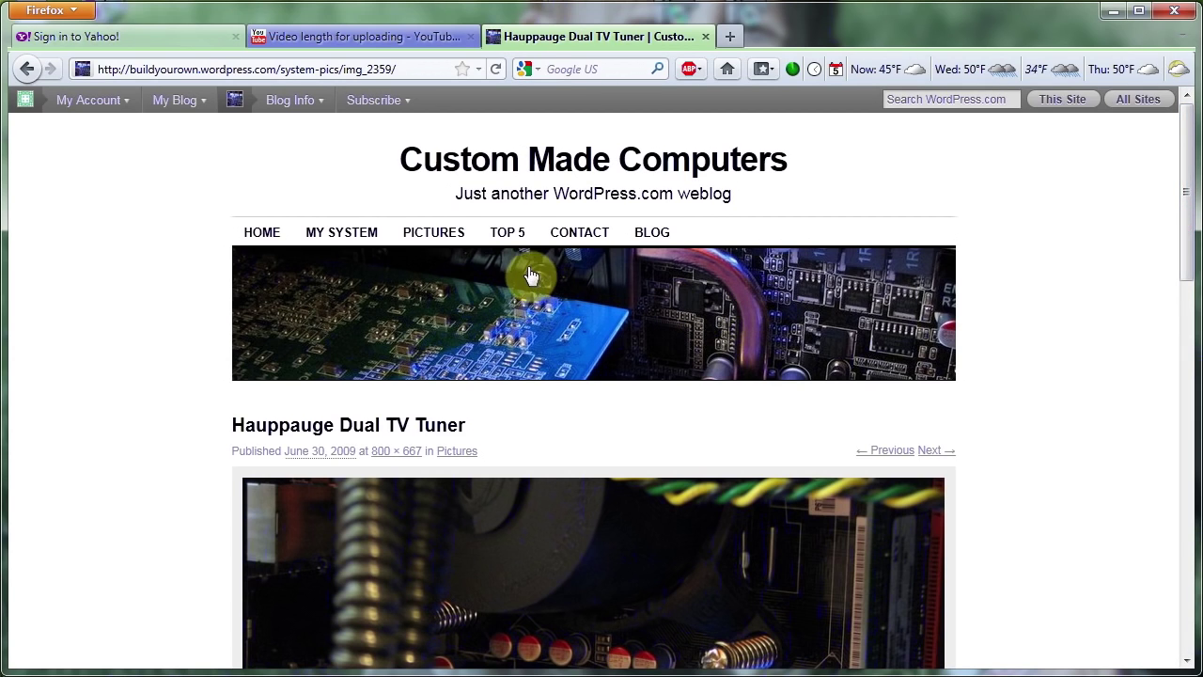
- Visit the Top 5 and Contact pages, finishing on the Blog page with the Matrox codec post
left_click(515, 237)
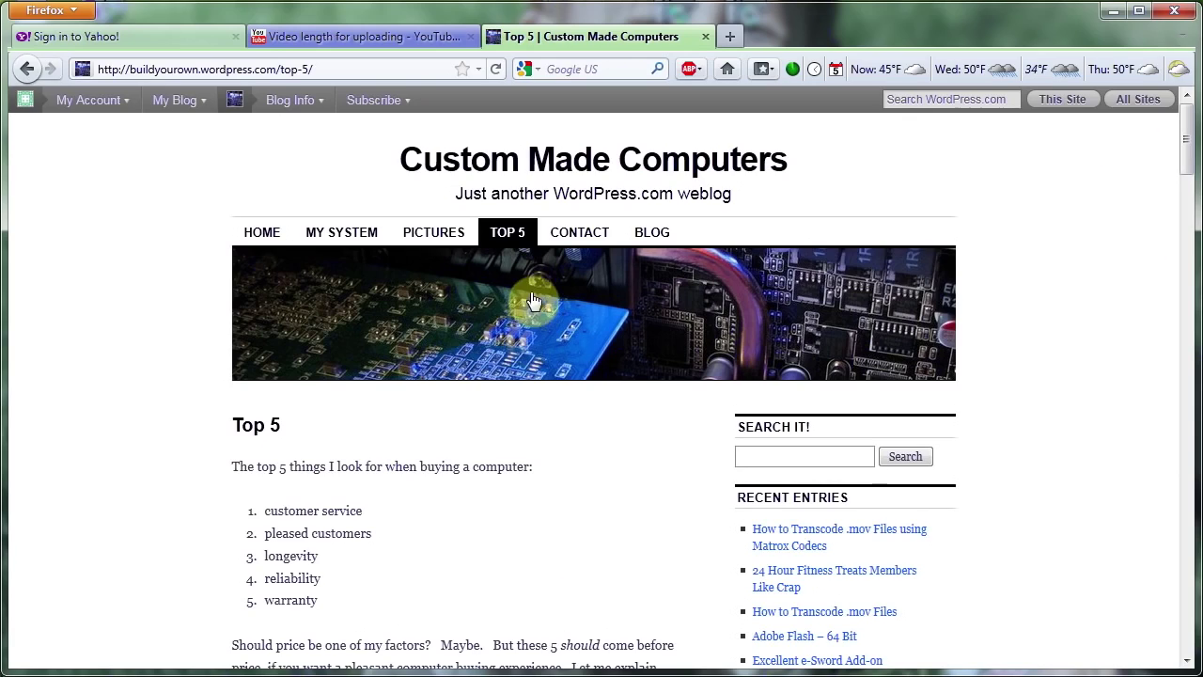
left_click(566, 237)
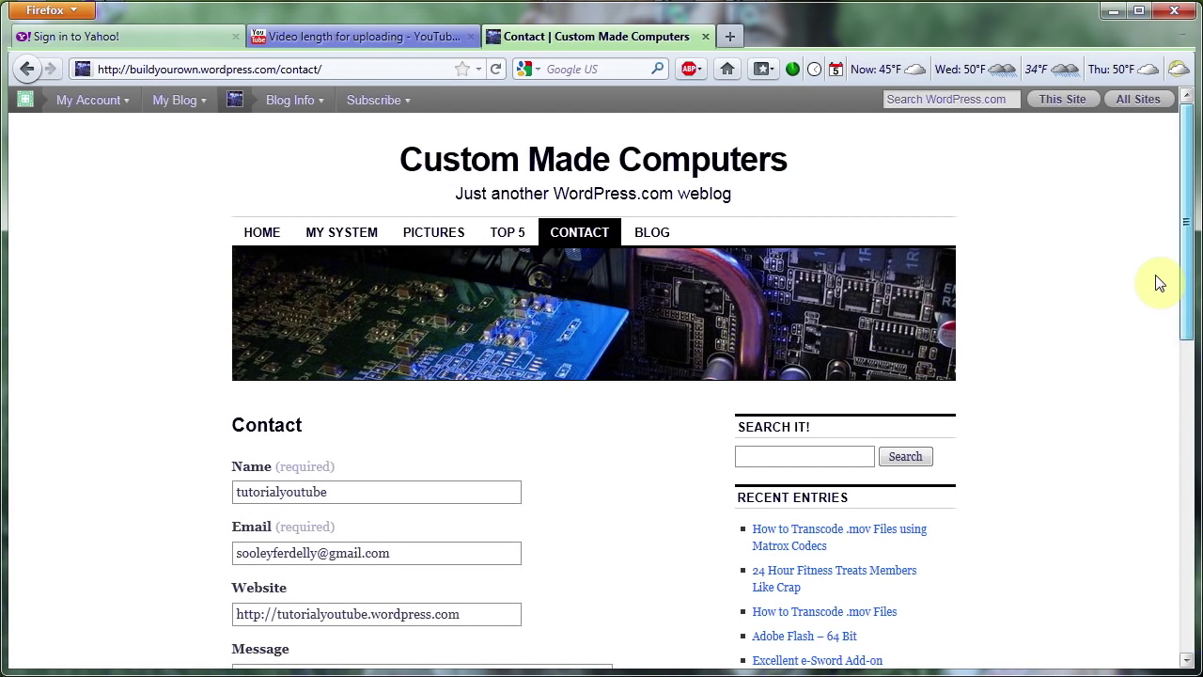
scroll(1171, 352, "down", 3)
left_click_drag(1180, 369, 1184, 381)
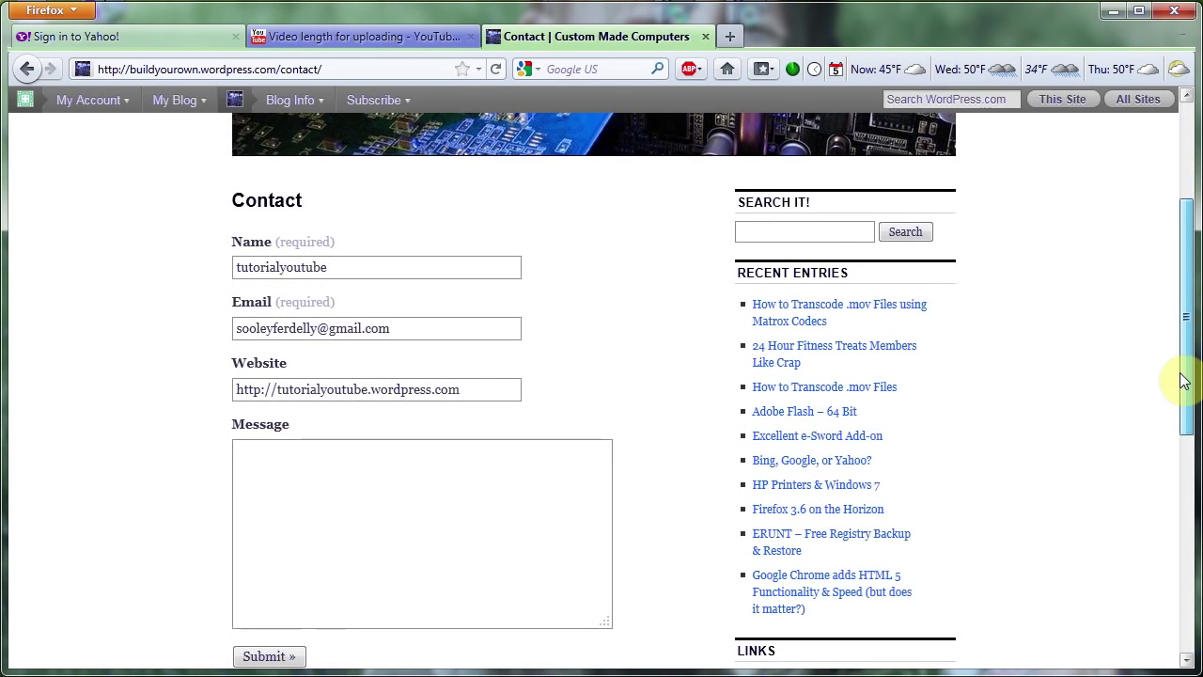
scroll(720, 261, "up", 5)
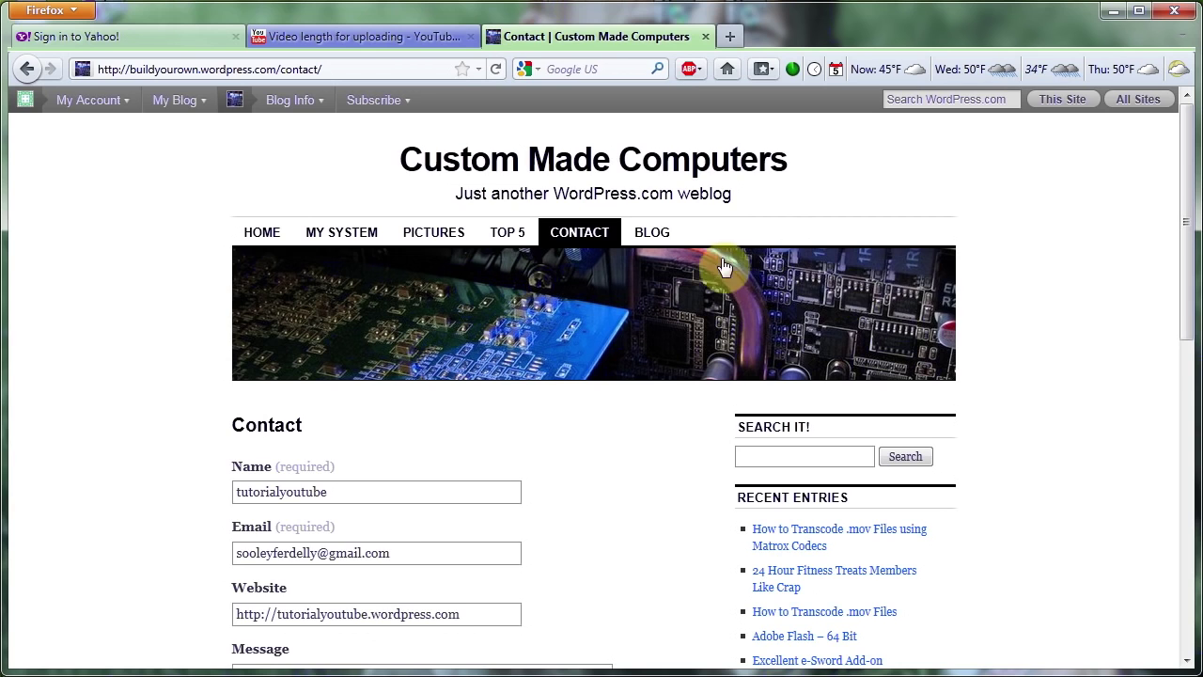
left_click(662, 239)
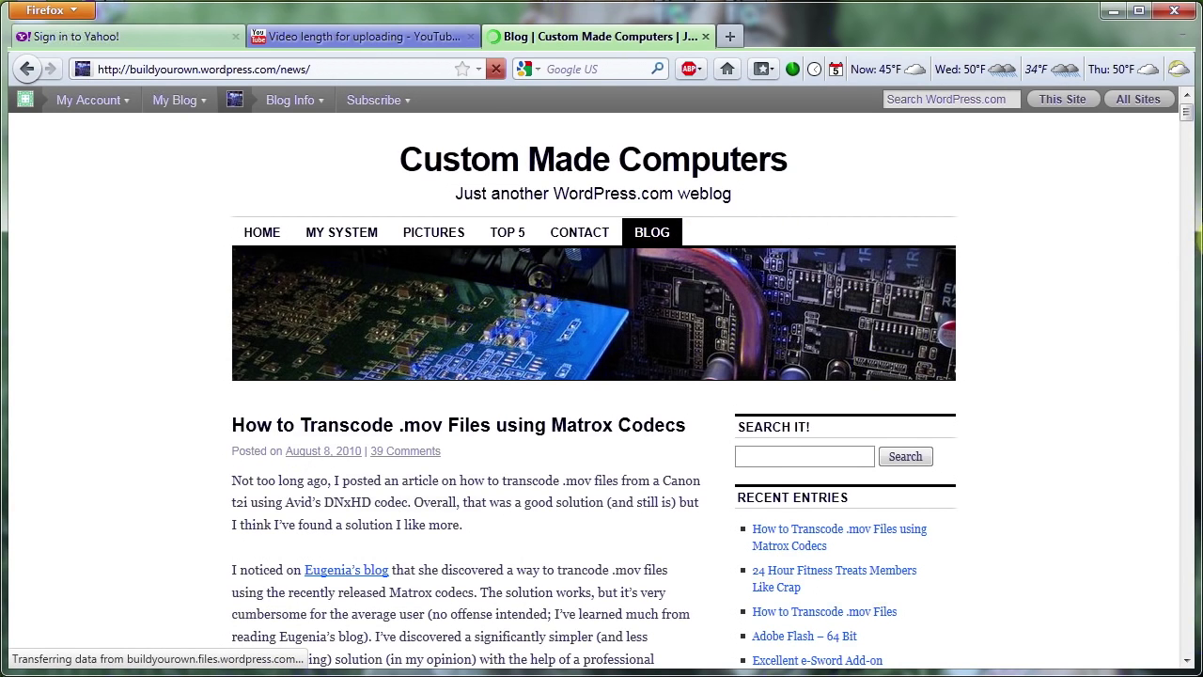
left_click_drag(1190, 124, 1189, 128)
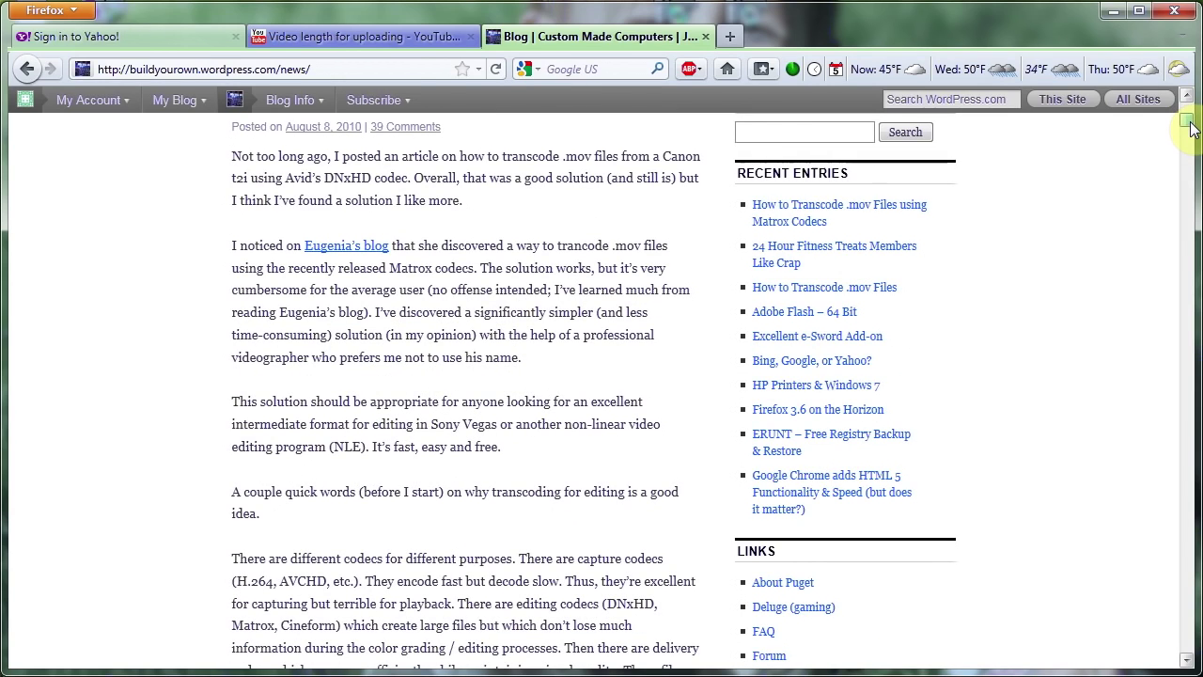
left_click_drag(1190, 129, 1189, 127)
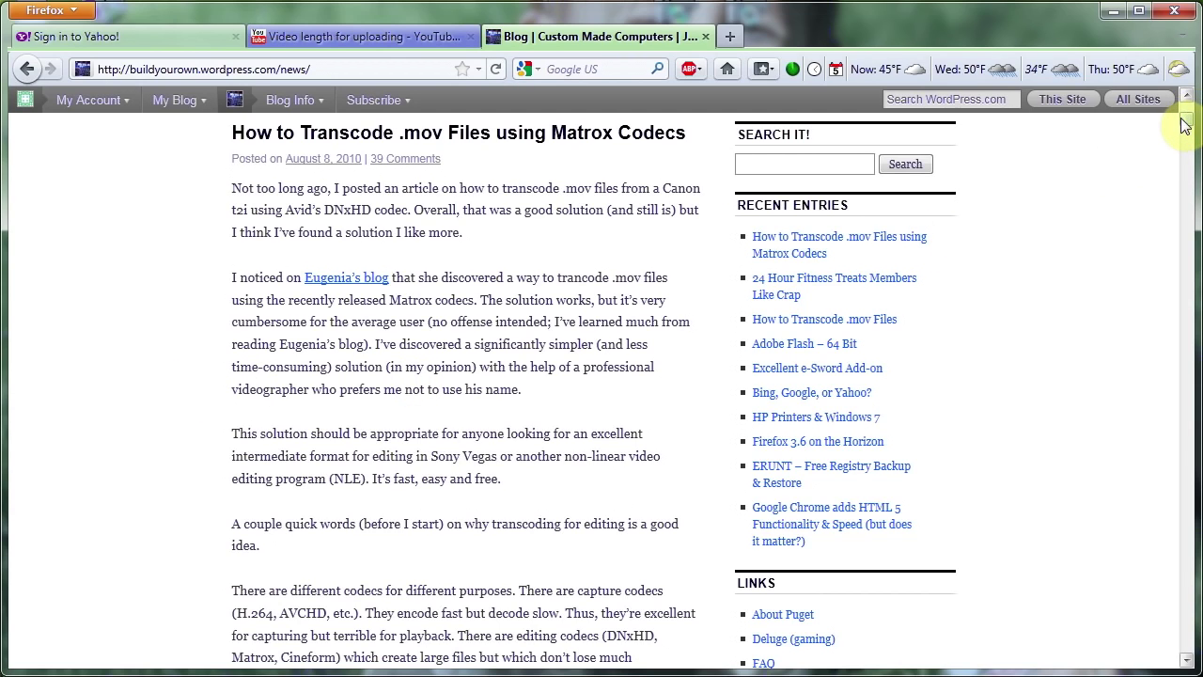
scroll(1189, 129, "up", 3)
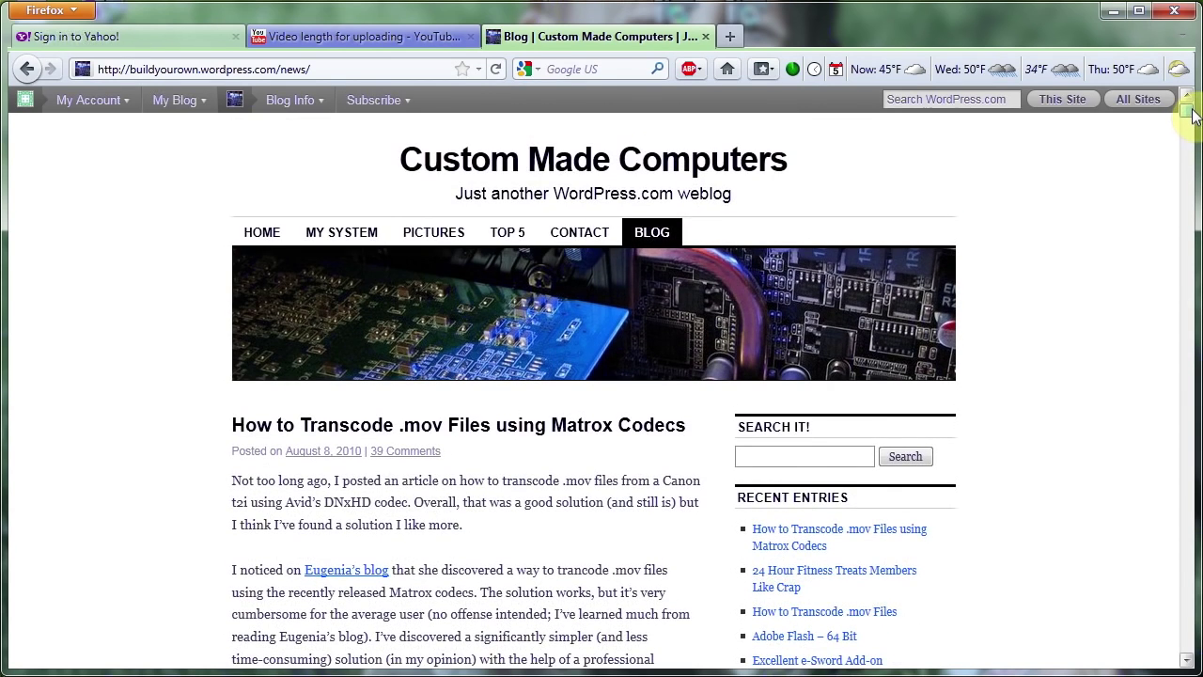